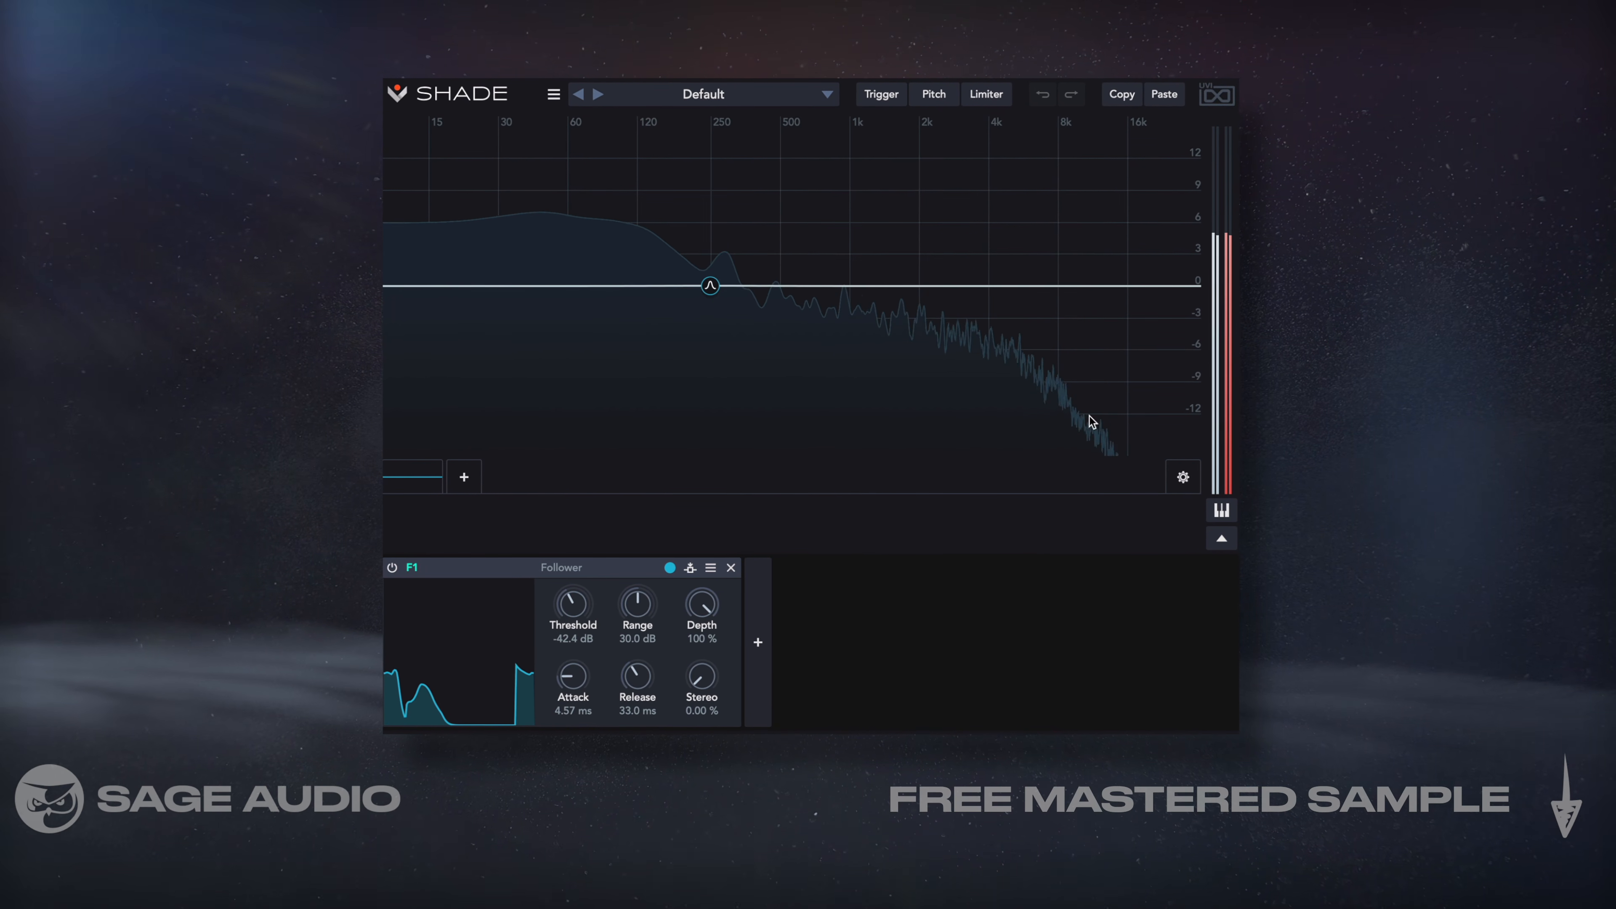
Select the 250 Hz peak band, adjust the F1 follower modulation on its gain, and fine-tune the band's position.
click(710, 285)
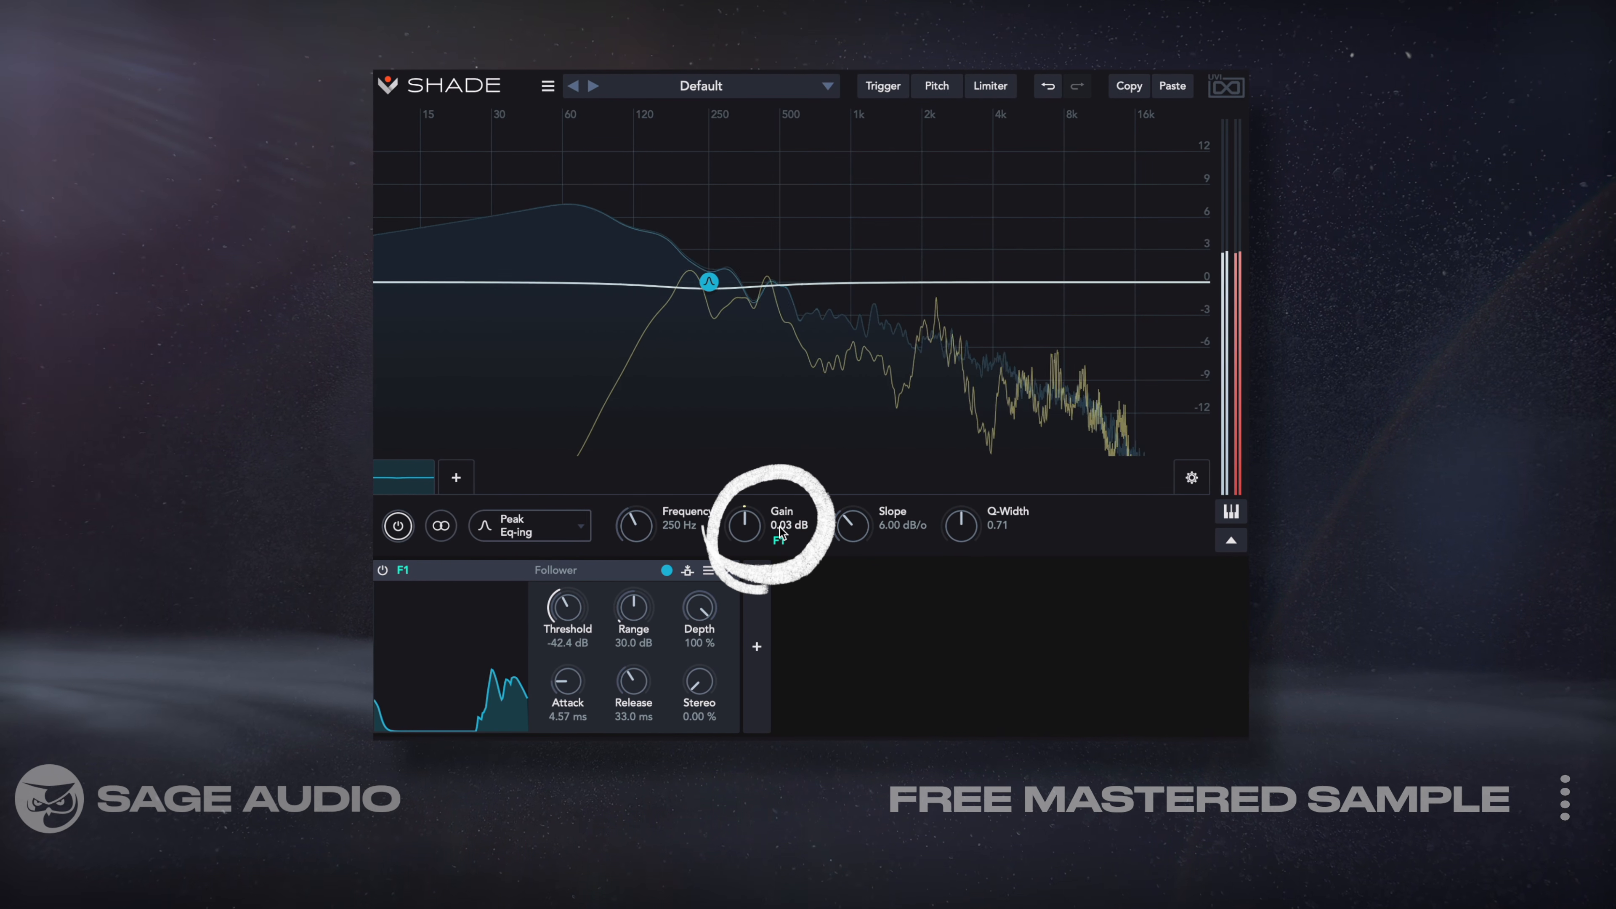
drag(779, 534, 779, 543)
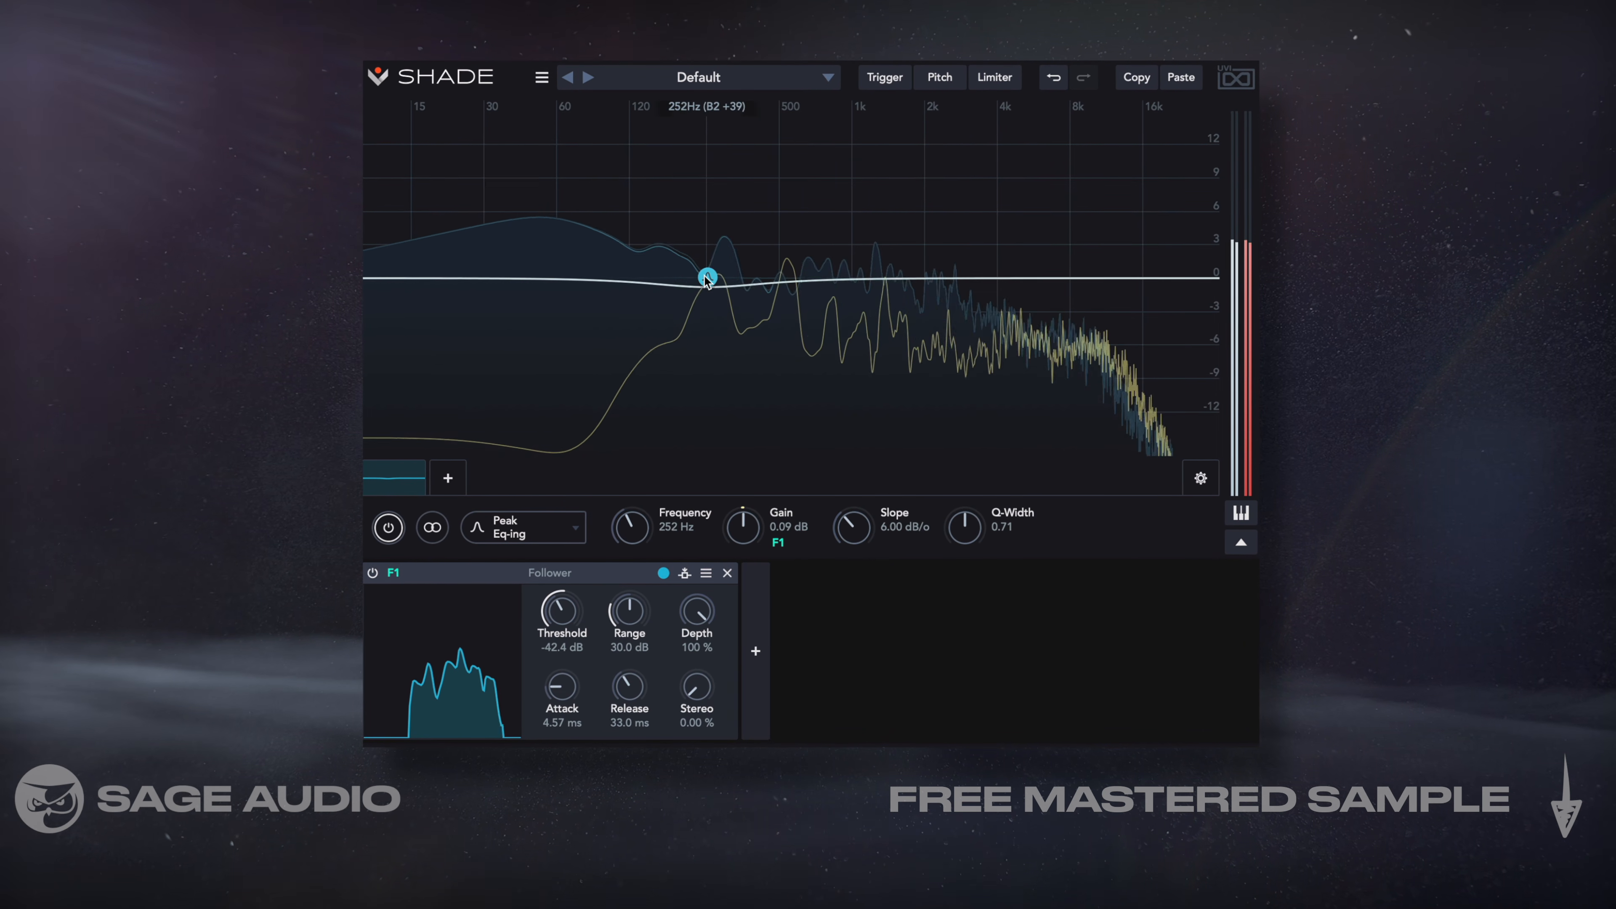
drag(707, 278, 710, 275)
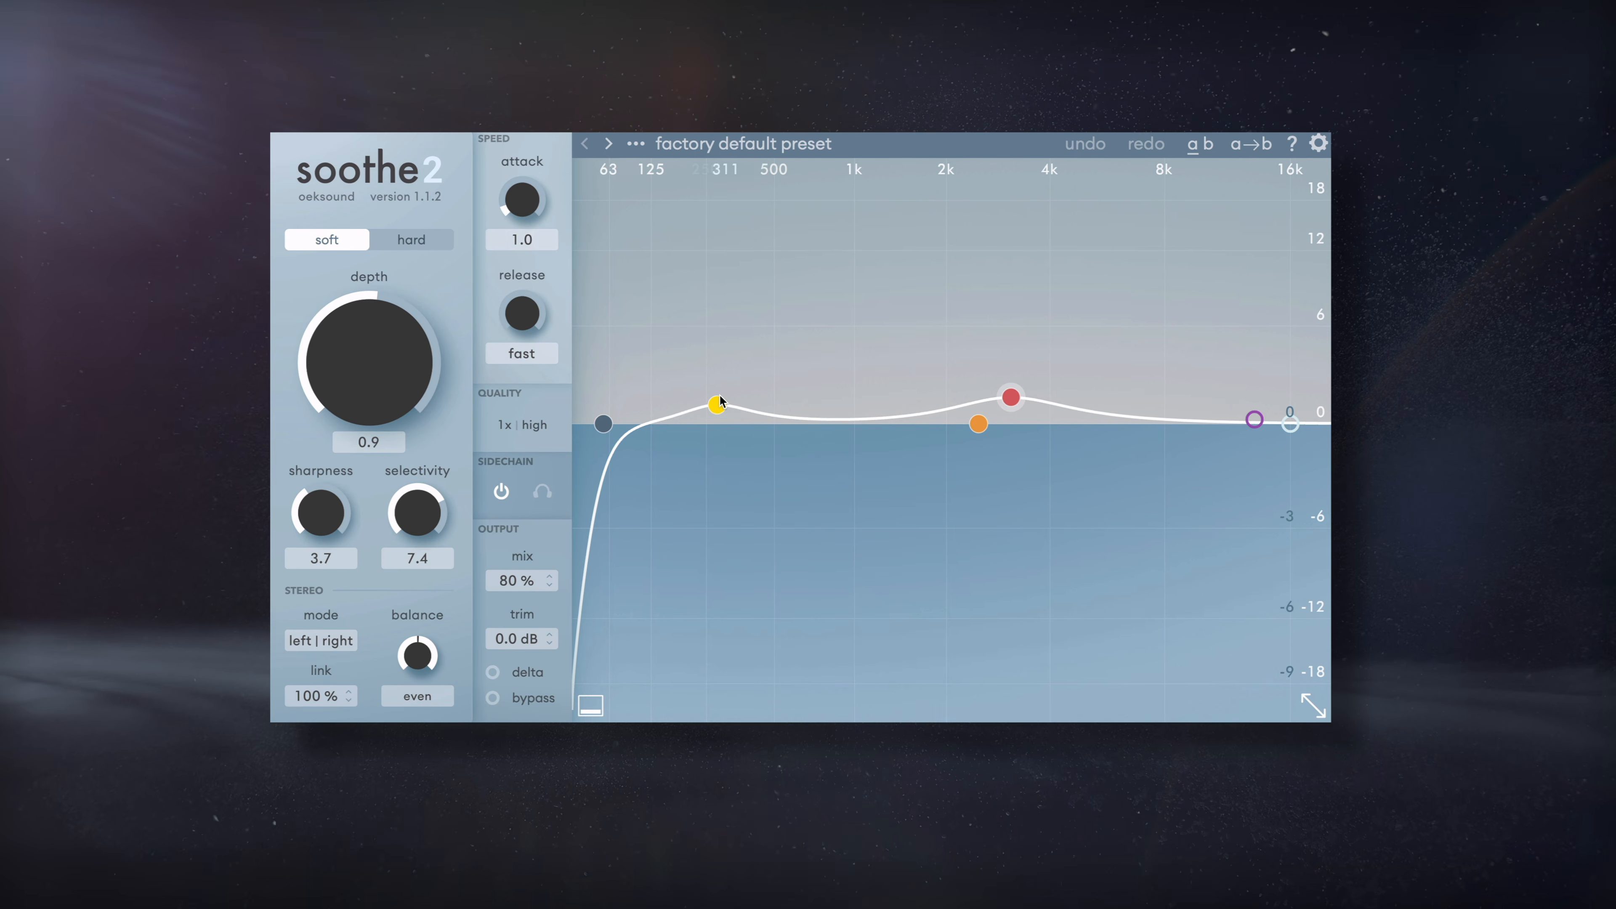
Switch to soothe2, set band 1 to 255 Hz with 2.0 dB sensitivity, and raise band 3's sensitivity to 2.3 dB.
click(715, 400)
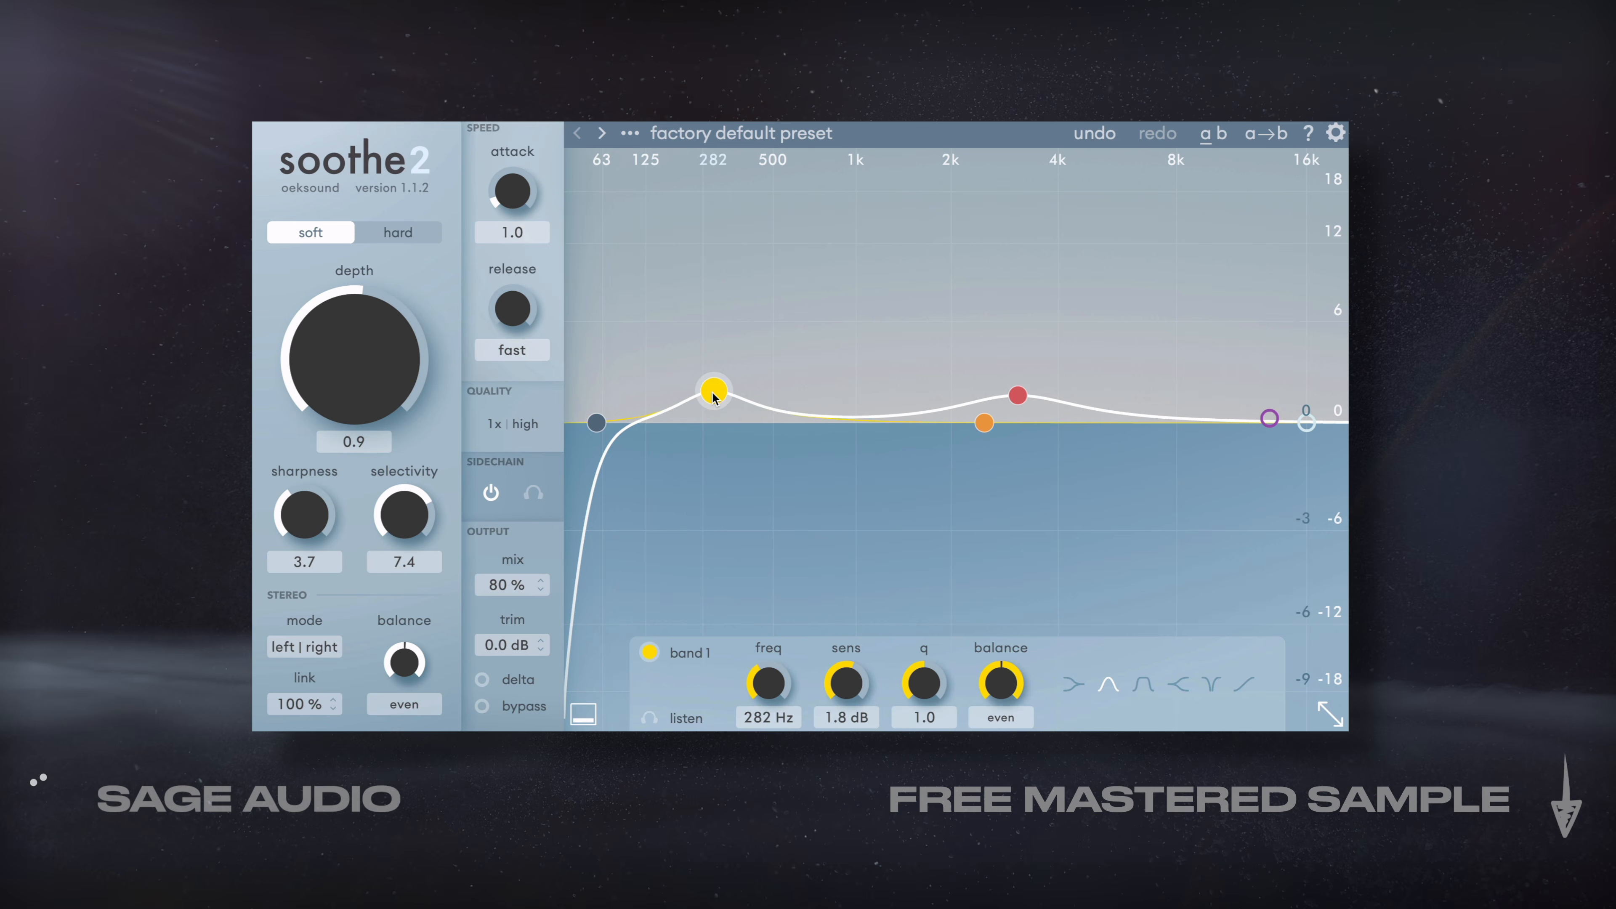
drag(714, 399, 710, 395)
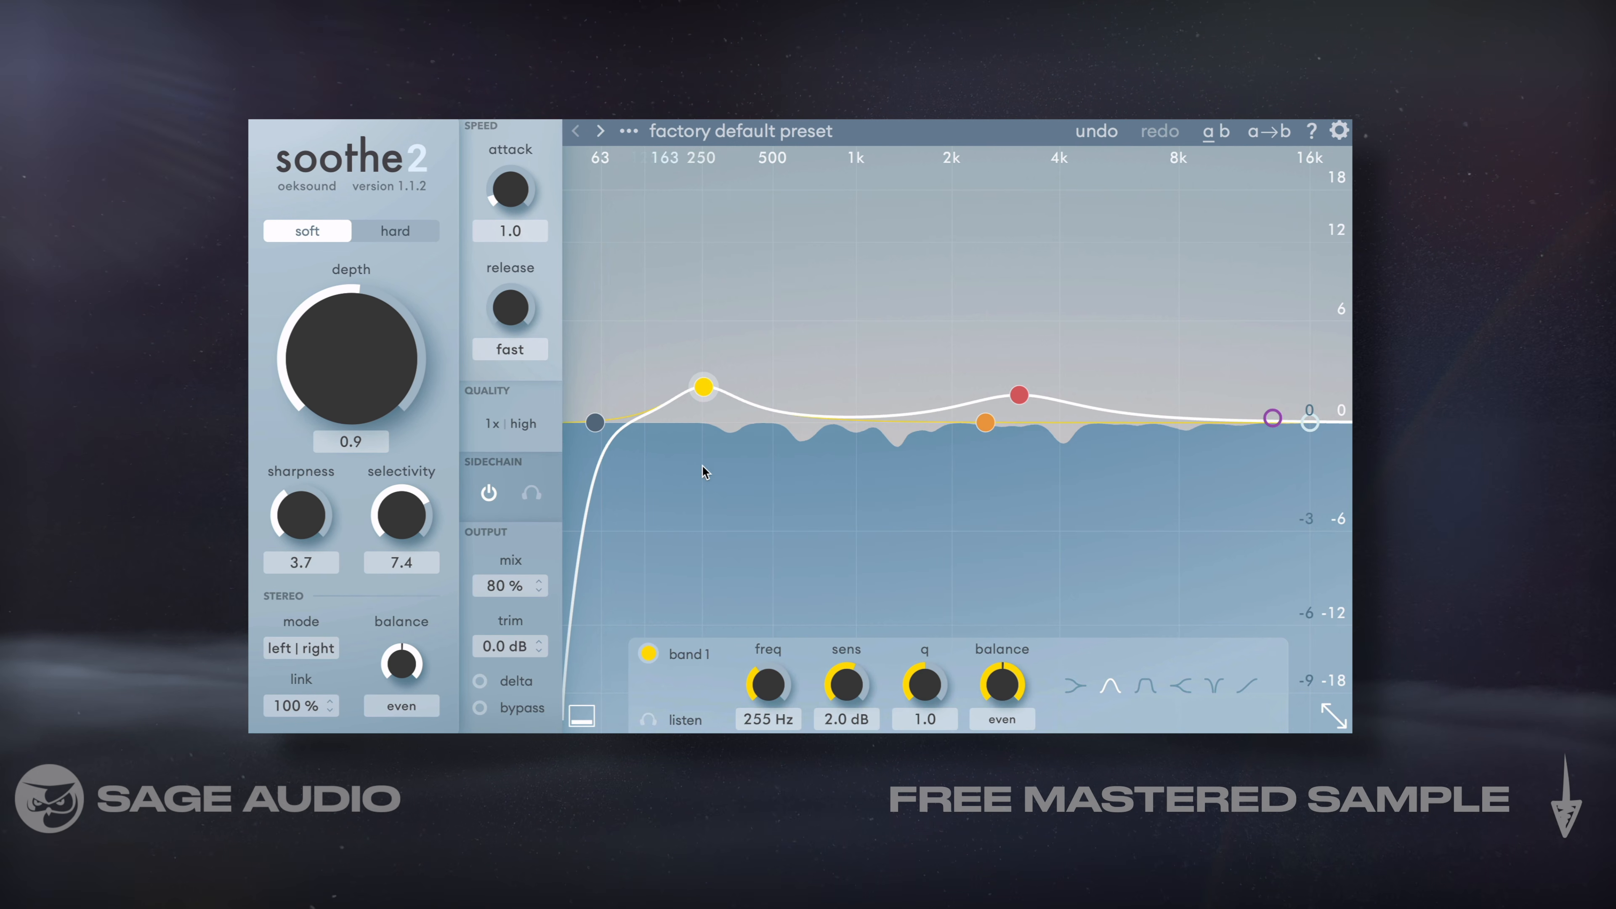
drag(1018, 391, 1019, 381)
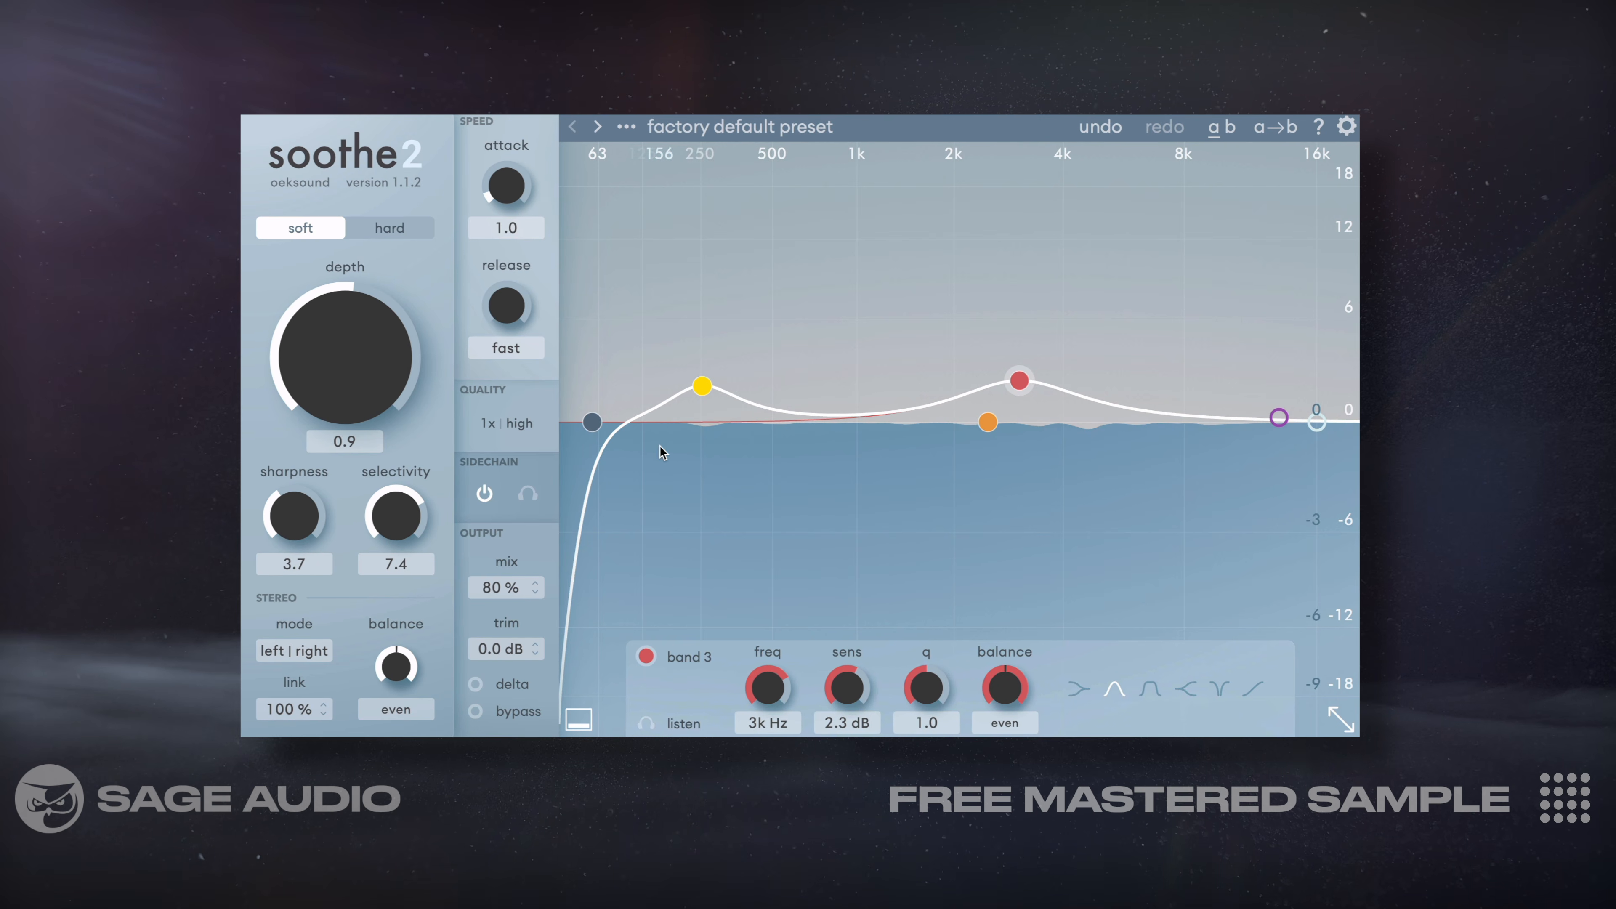
Adjust the output mix in soothe2 and turn off its bypass.
drag(506, 587, 518, 525)
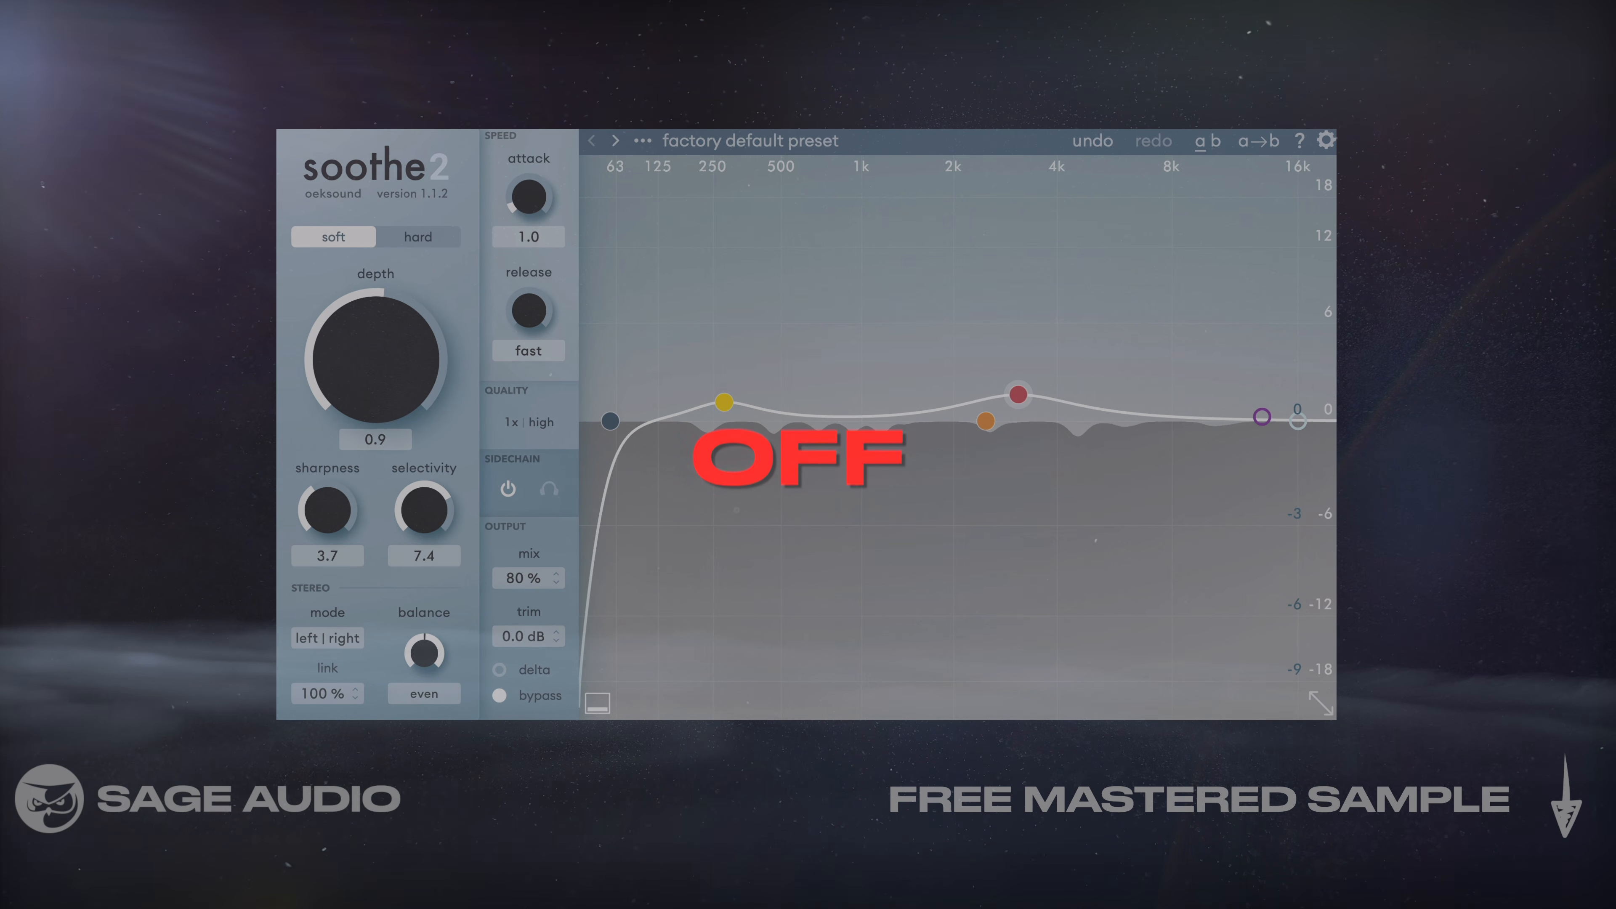
click(494, 700)
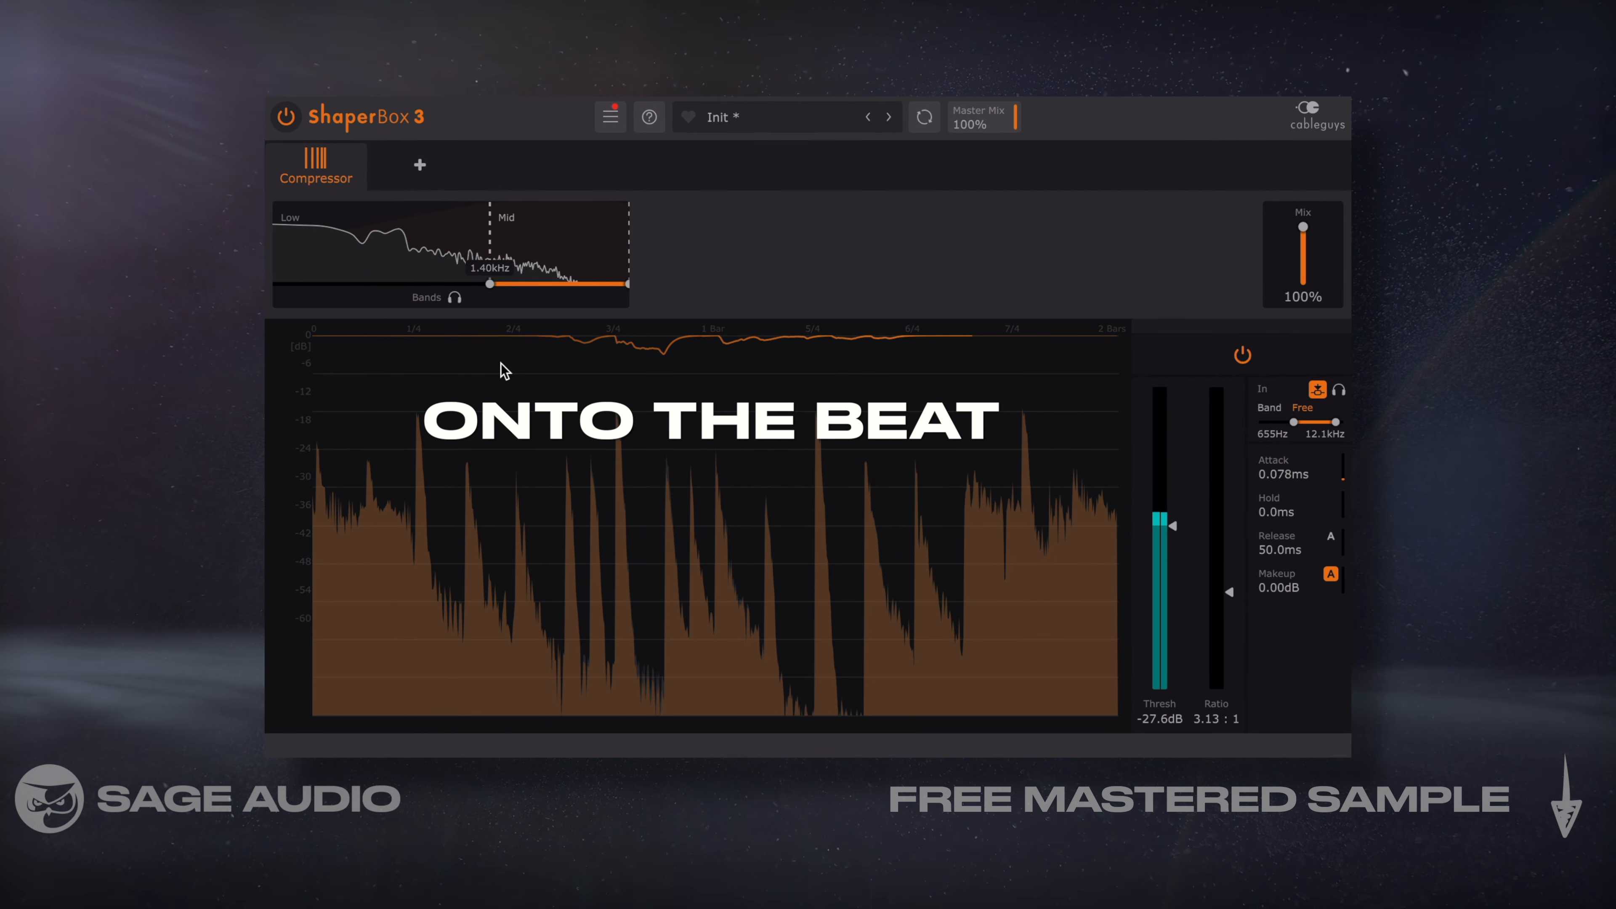
Switch to ShaperBox 3, check the available shapers and tools, and set the Low/Mid band split to 1.46 kHz.
mouse_move(489, 283)
mouse_down()
mouse_move(463, 283)
mouse_move(487, 283)
mouse_up()
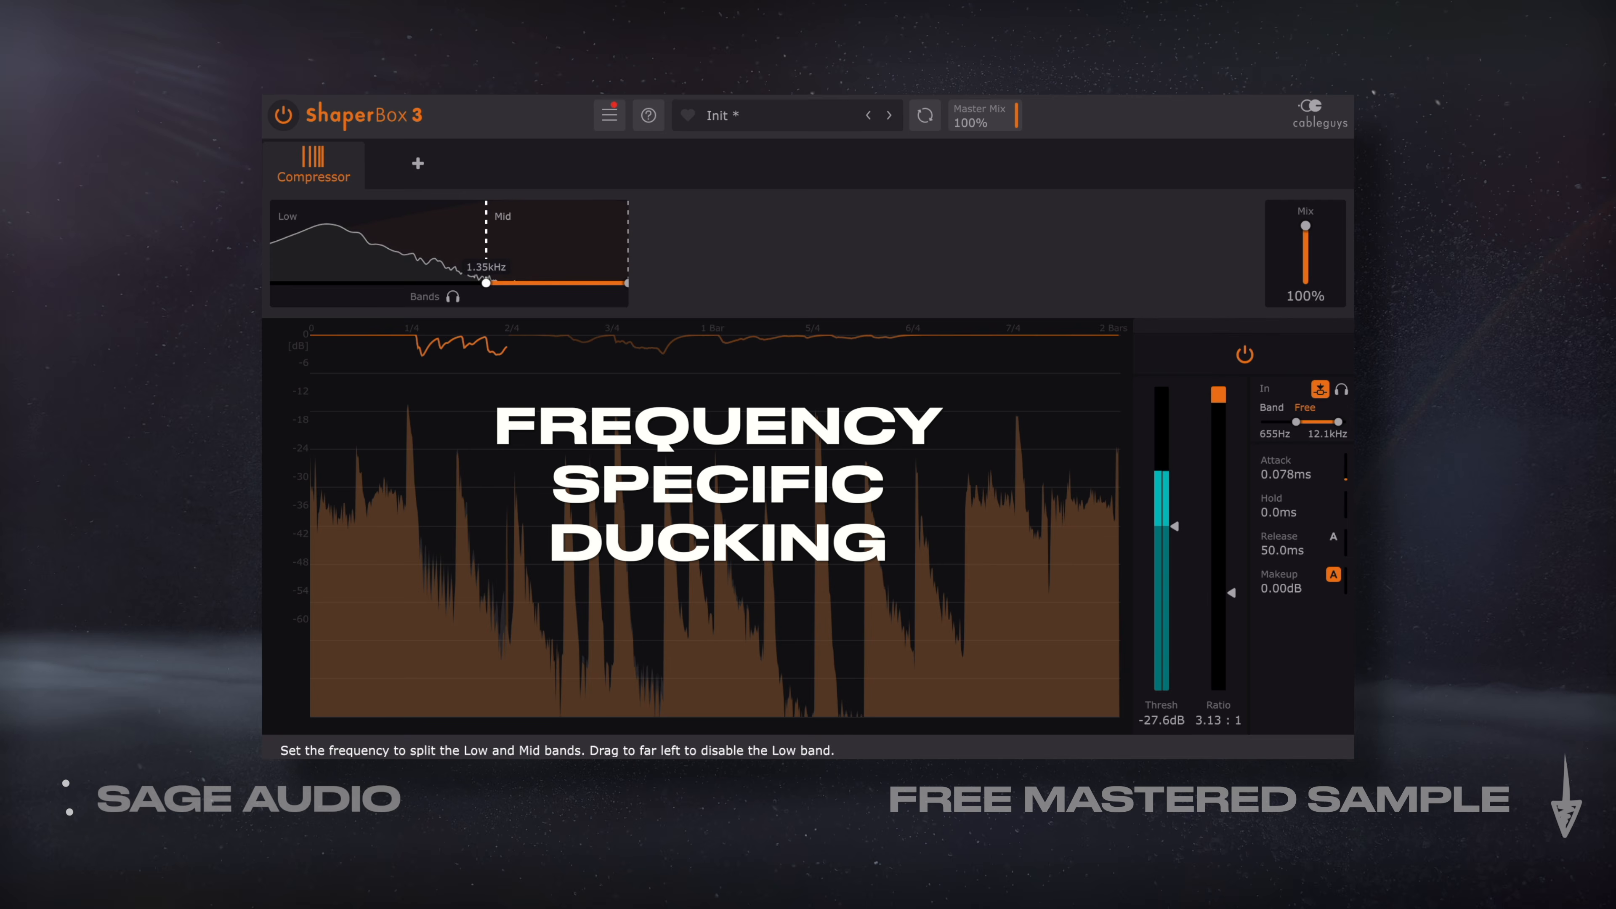
click(419, 163)
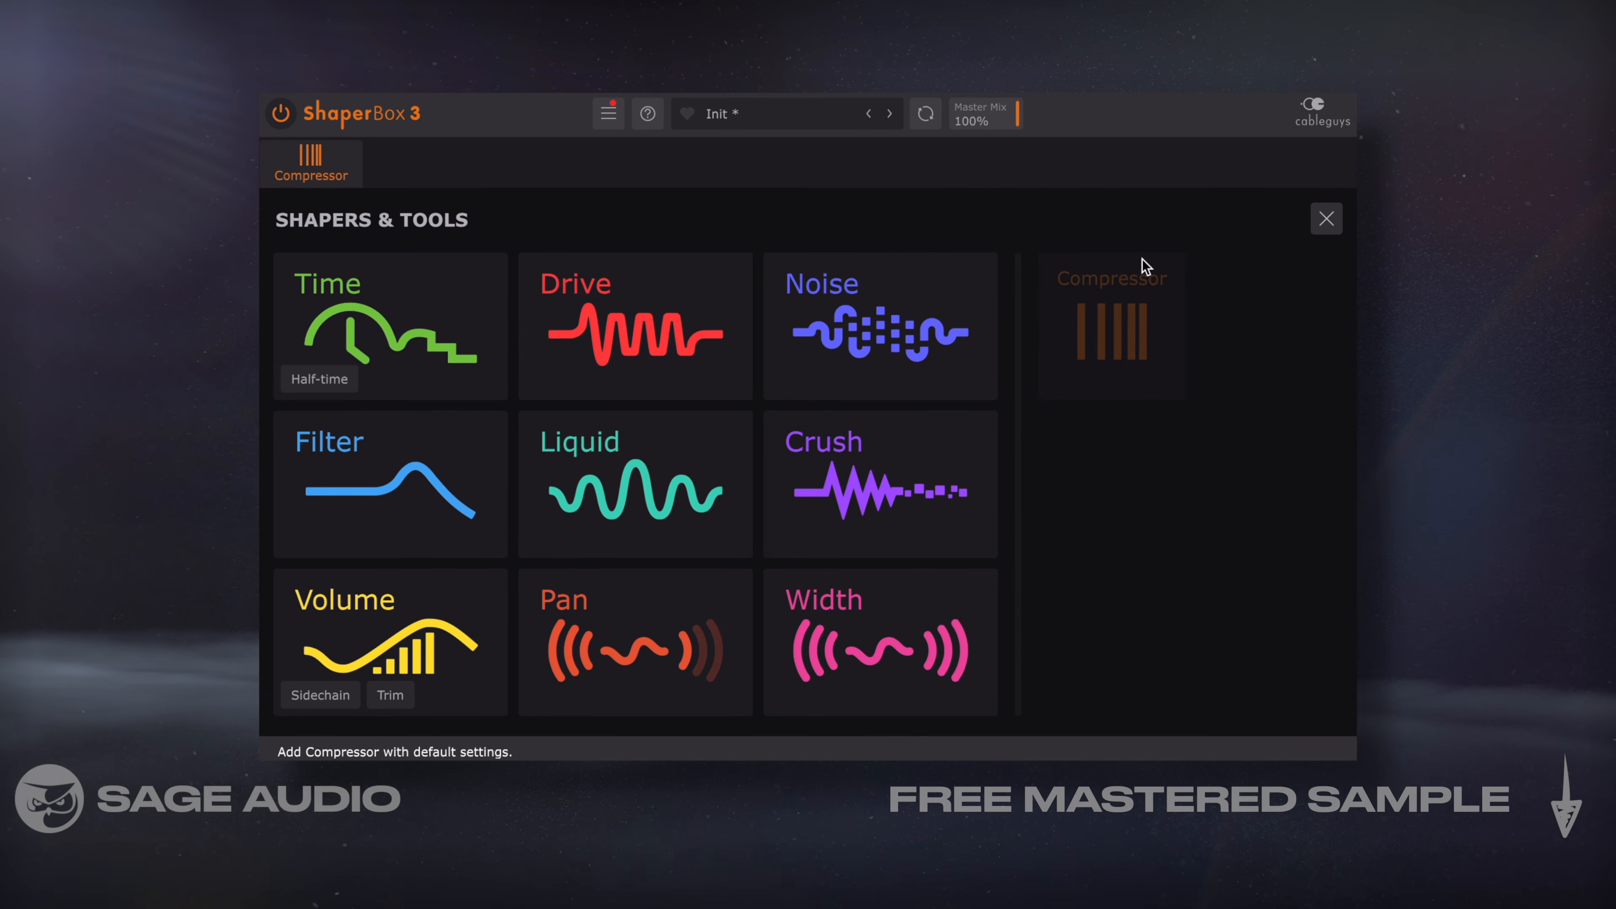
click(1315, 226)
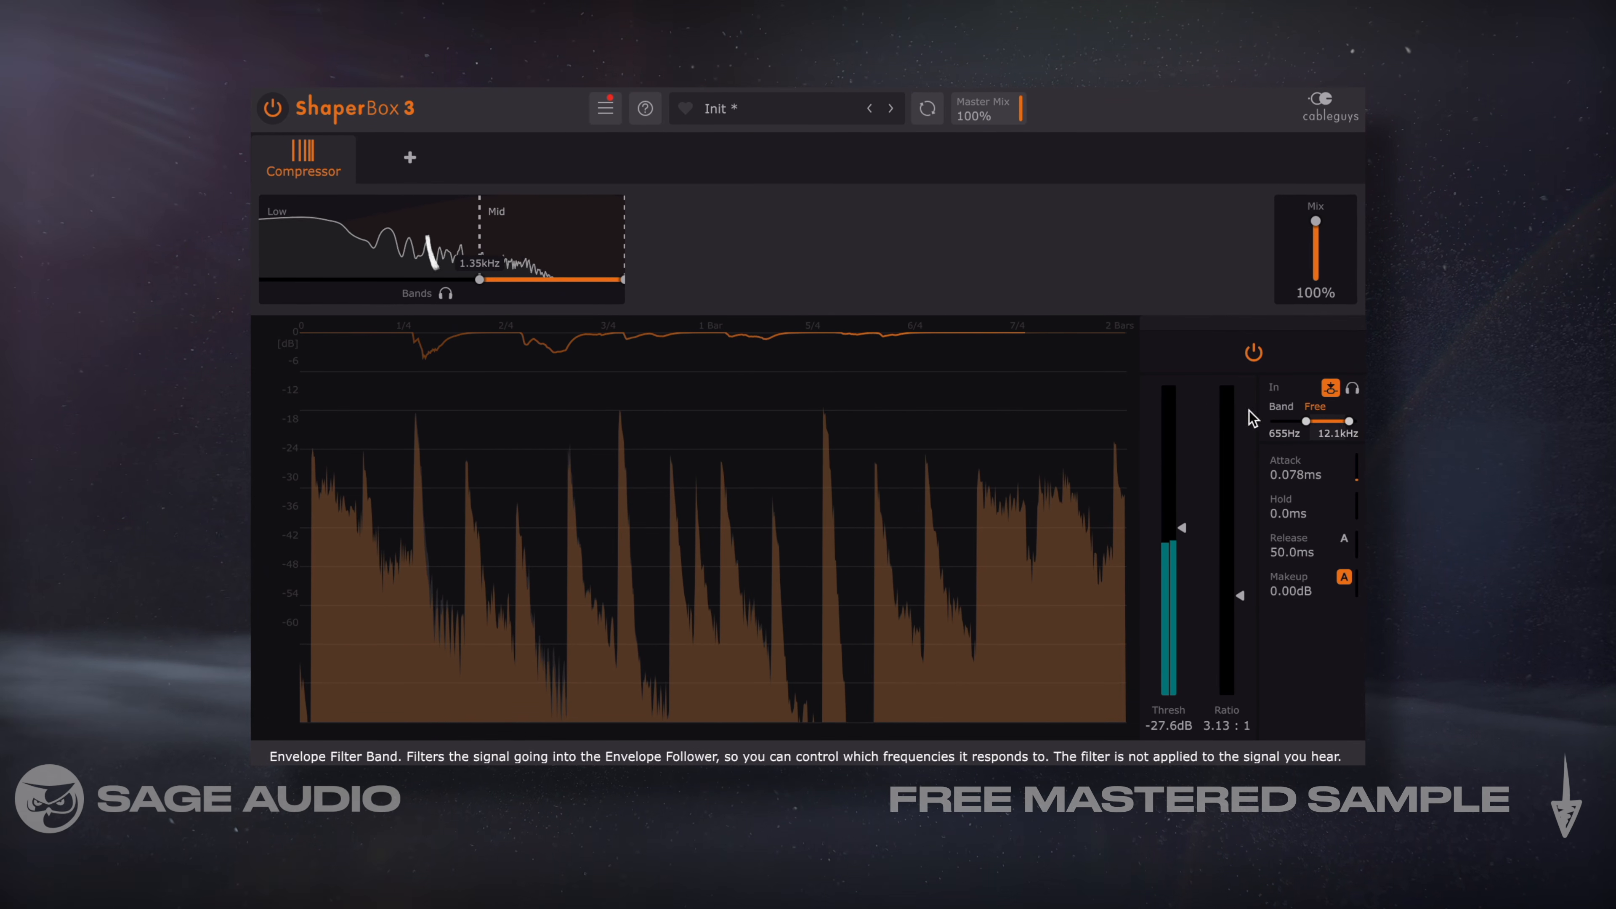
mouse_move(489, 243)
drag(476, 217, 477, 213)
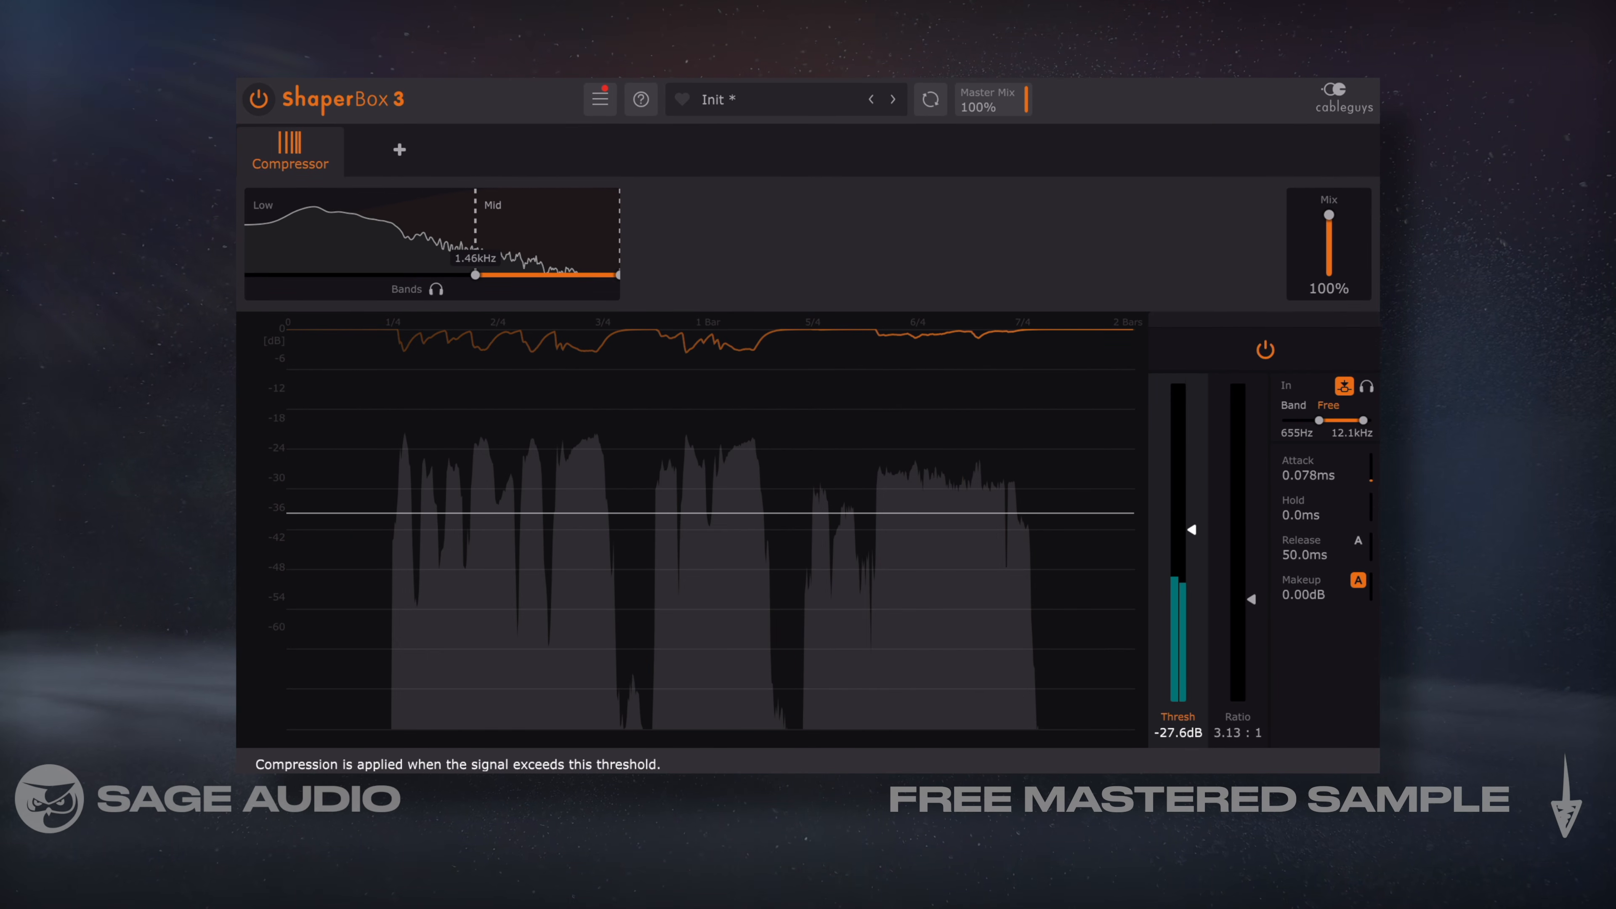
Lower the compressor threshold to -29.7 dB, re-enable the bypassed plugin, and fine-tune the threshold again.
drag(1195, 531, 1196, 542)
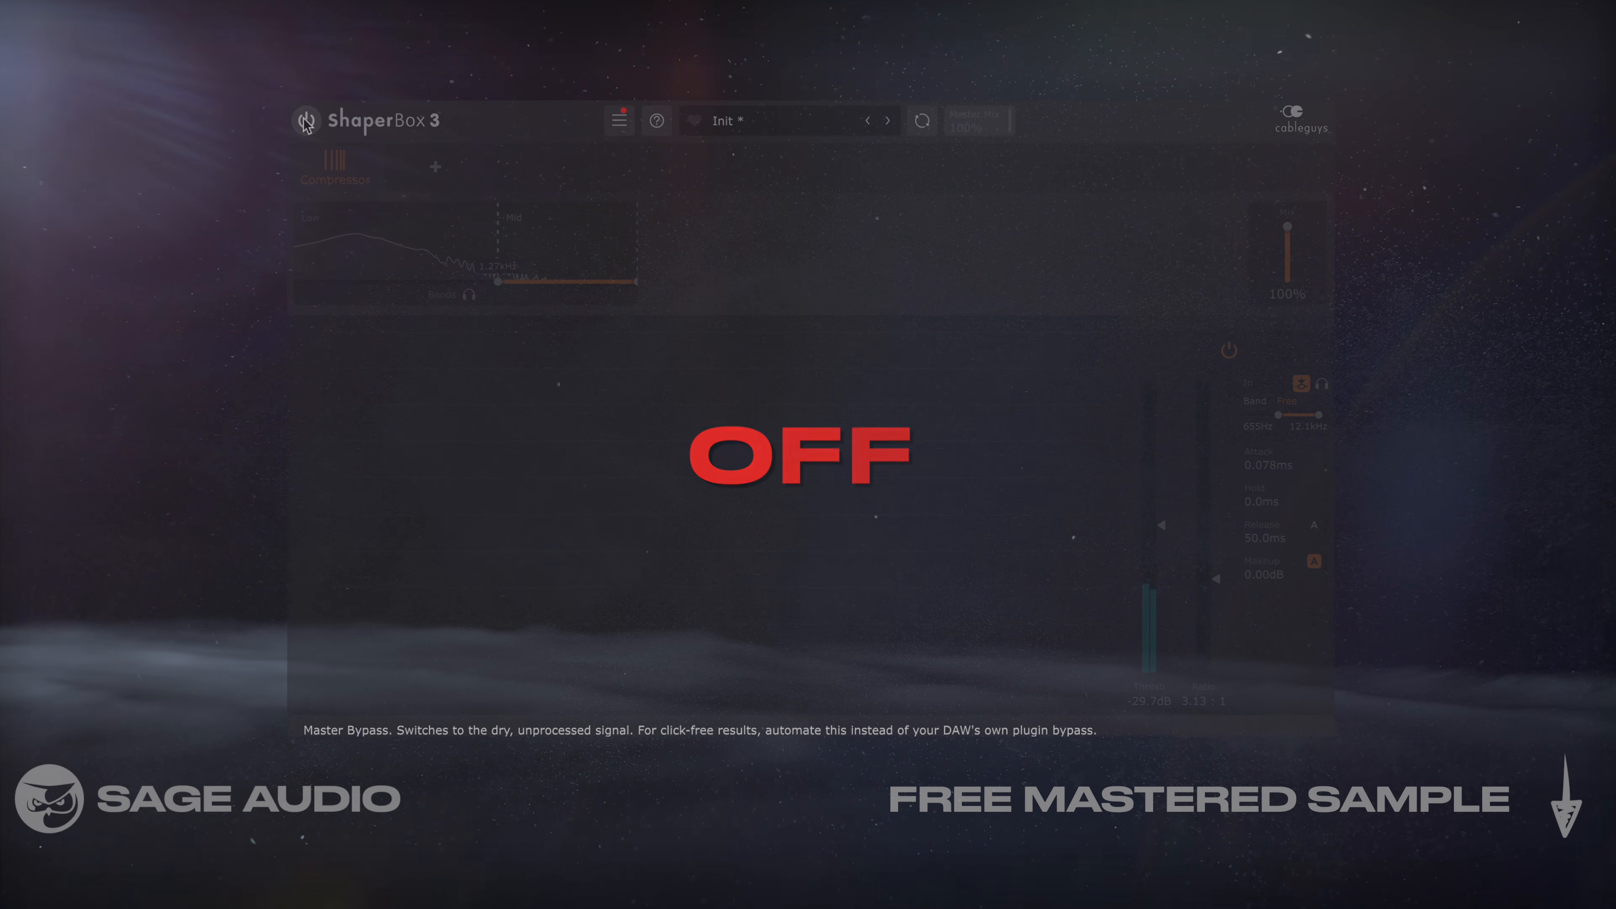
click(303, 119)
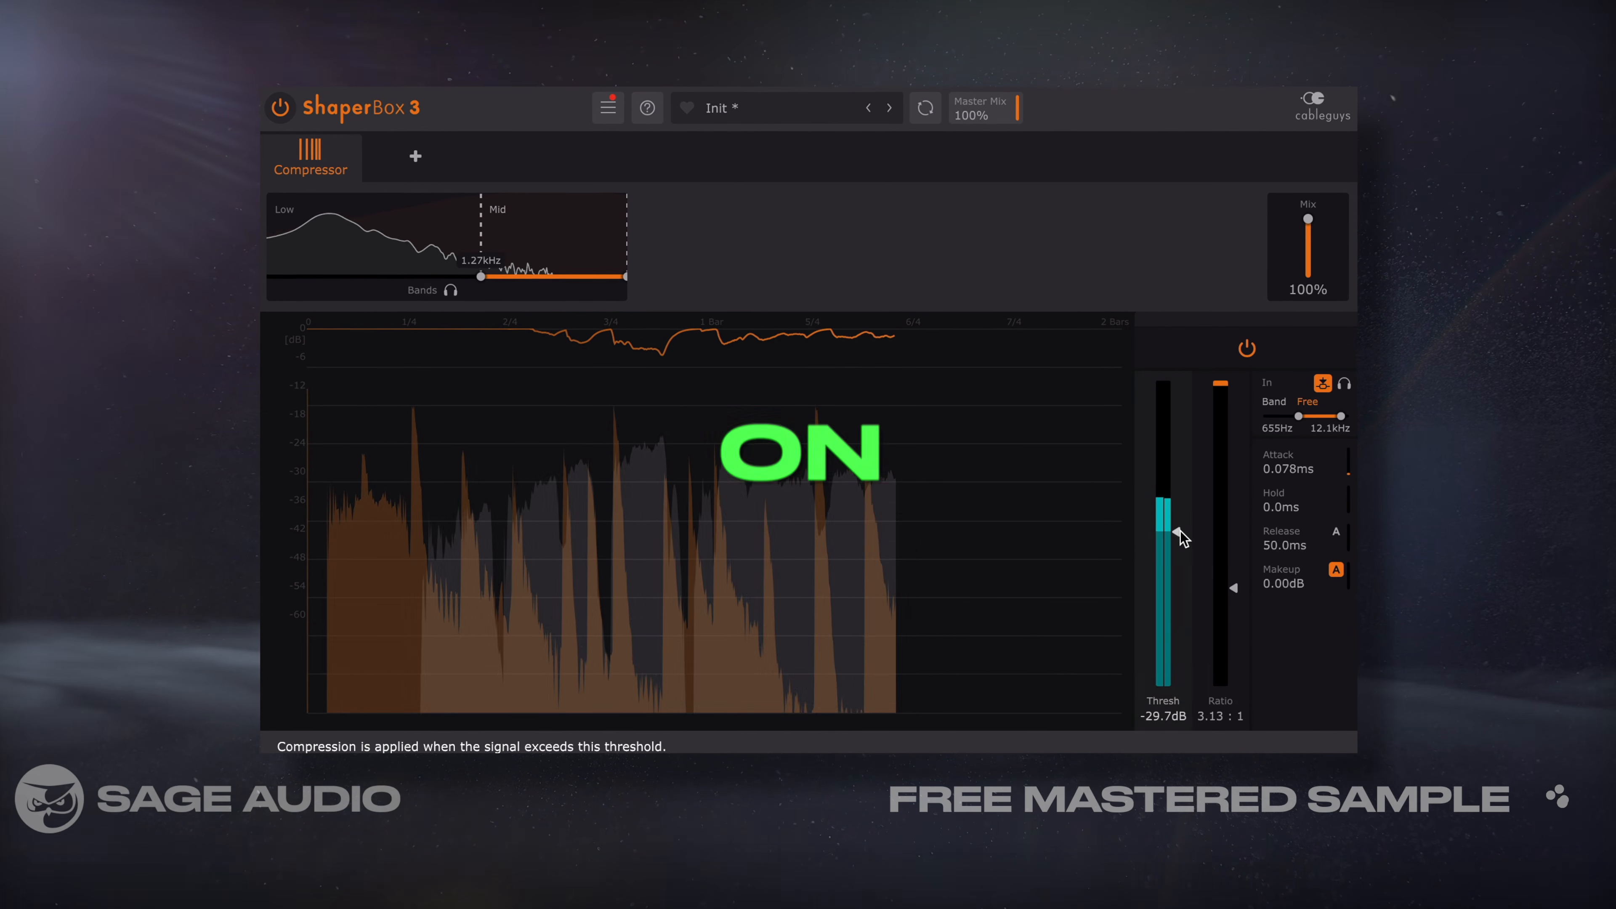
mouse_move(1178, 531)
mouse_down()
mouse_move(1177, 568)
mouse_move(1187, 514)
mouse_up()
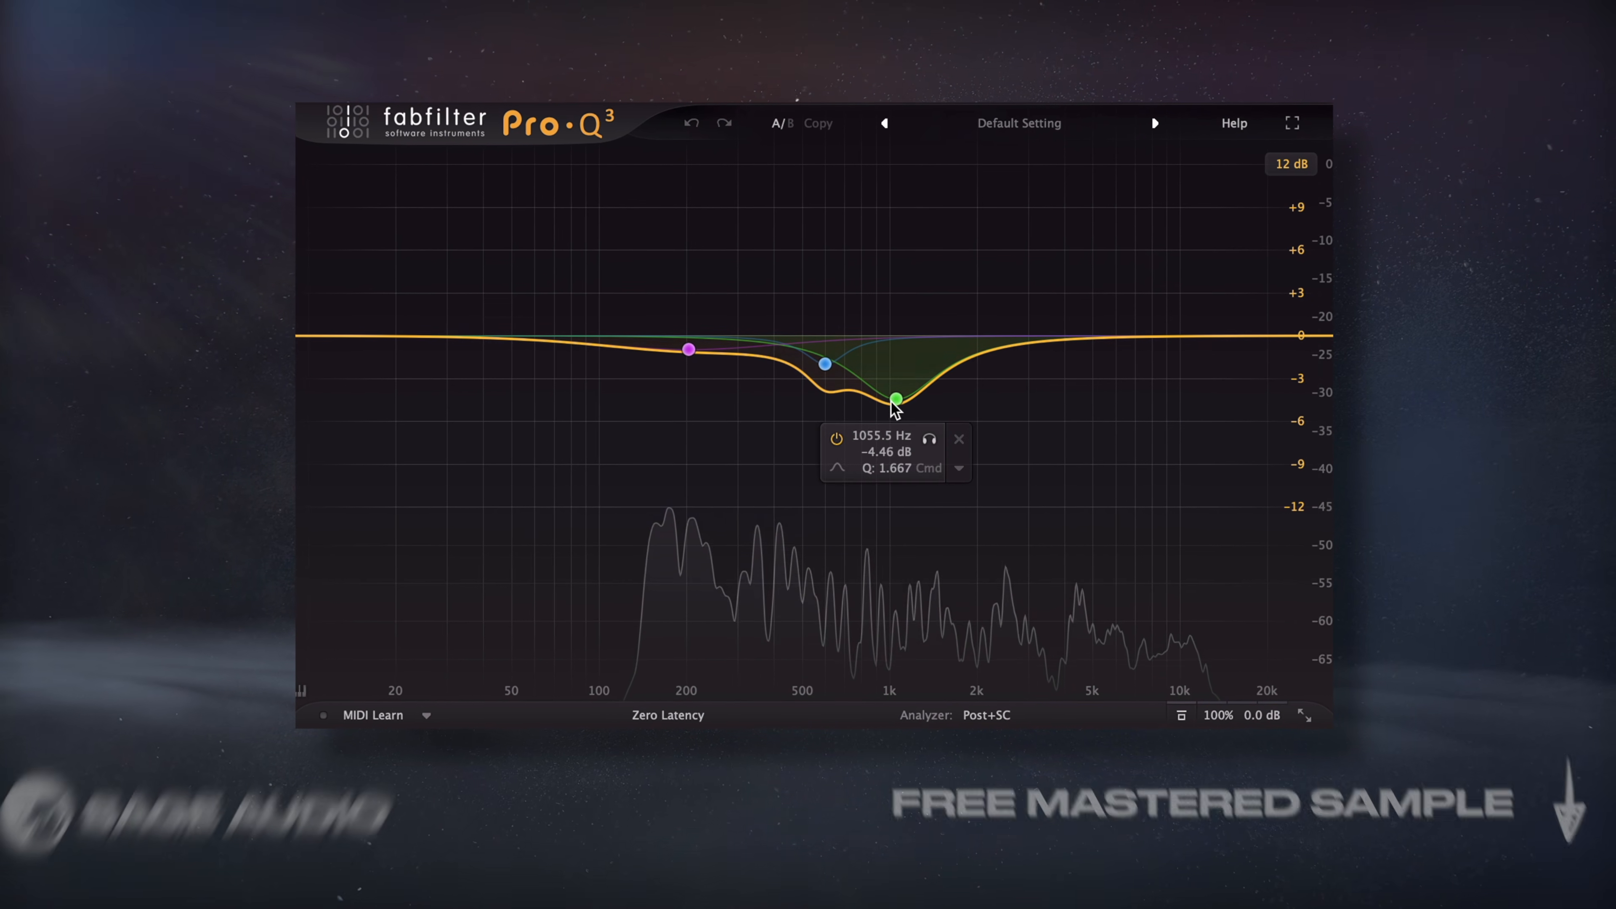
Switch to Pro-Q 3, select the three low-mid and midrange cut bands together, slightly nudge their shared gain, and deselect them.
click(894, 400)
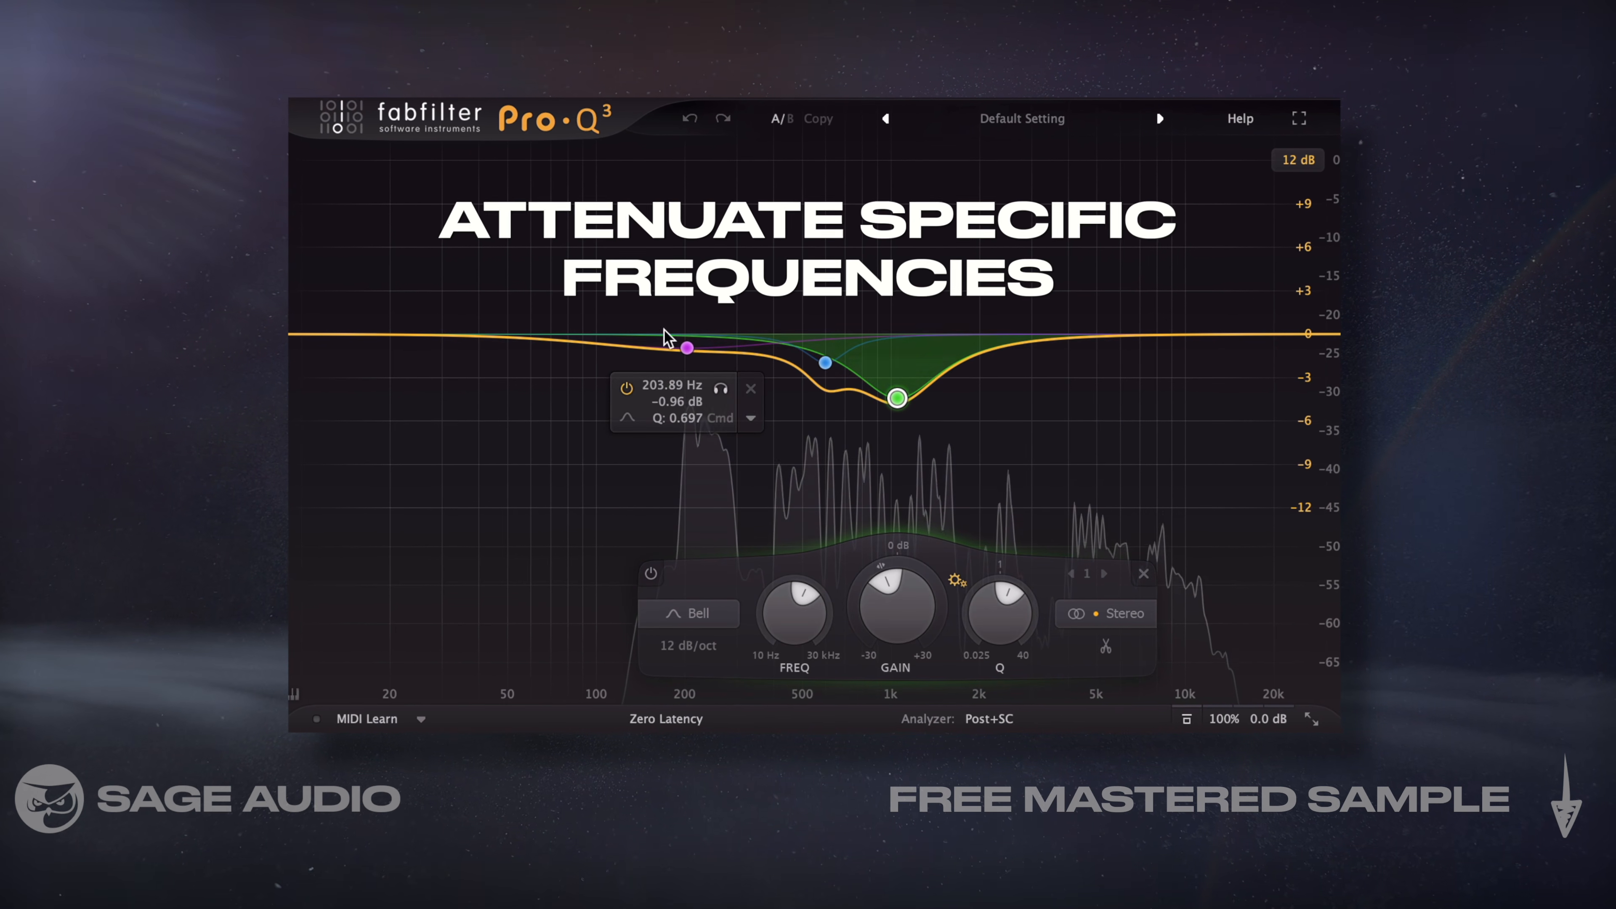
drag(665, 334, 1066, 481)
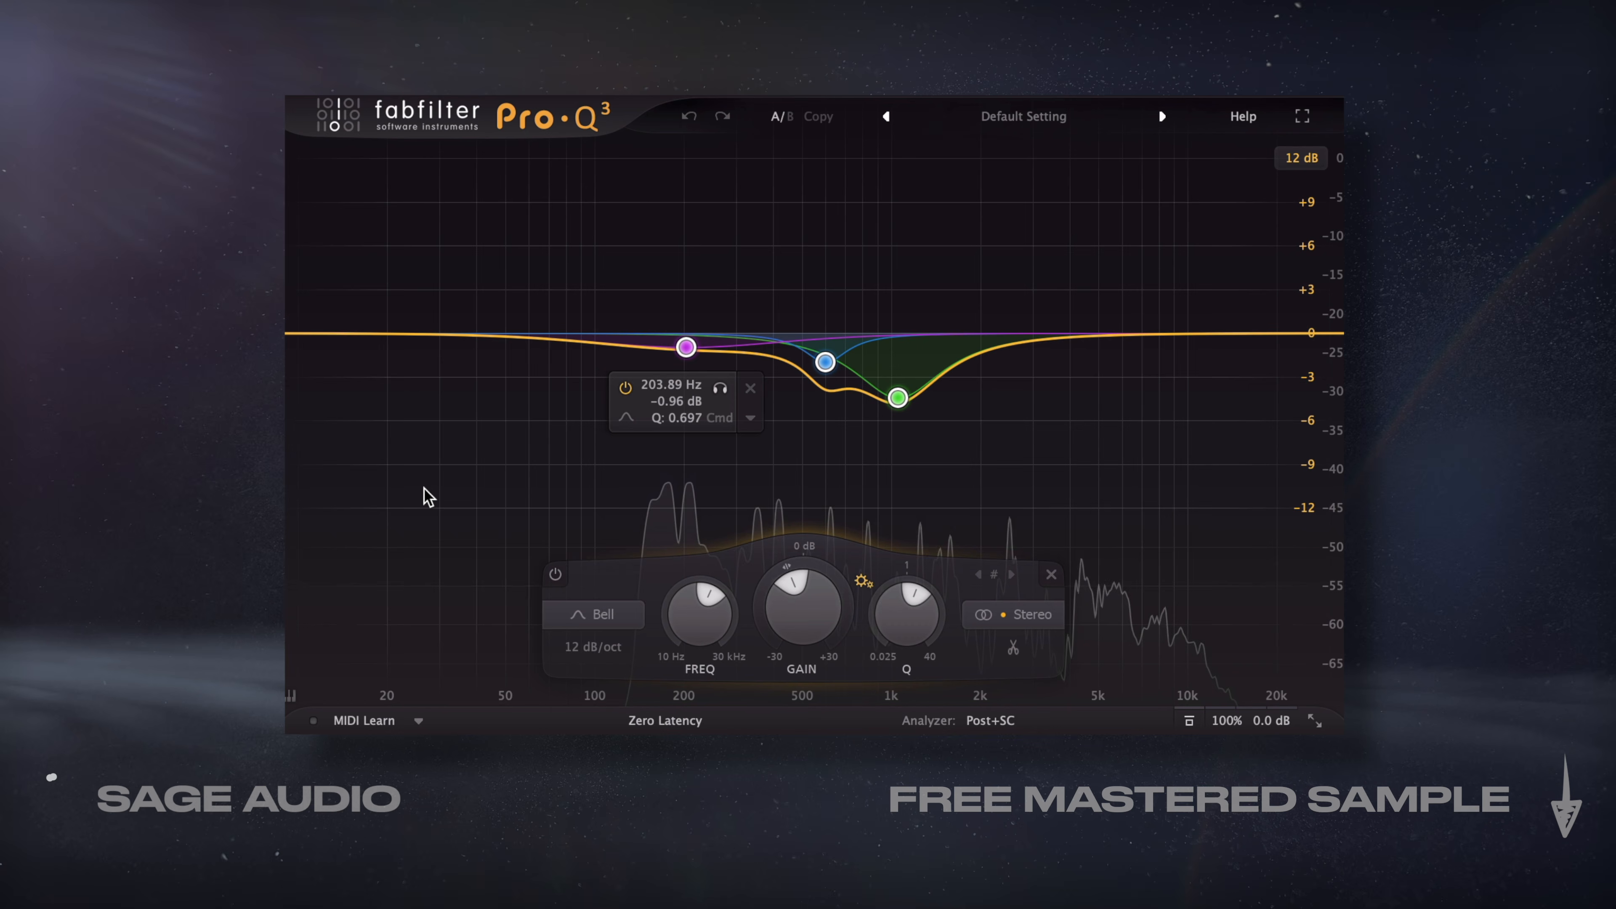
drag(779, 228, 1018, 469)
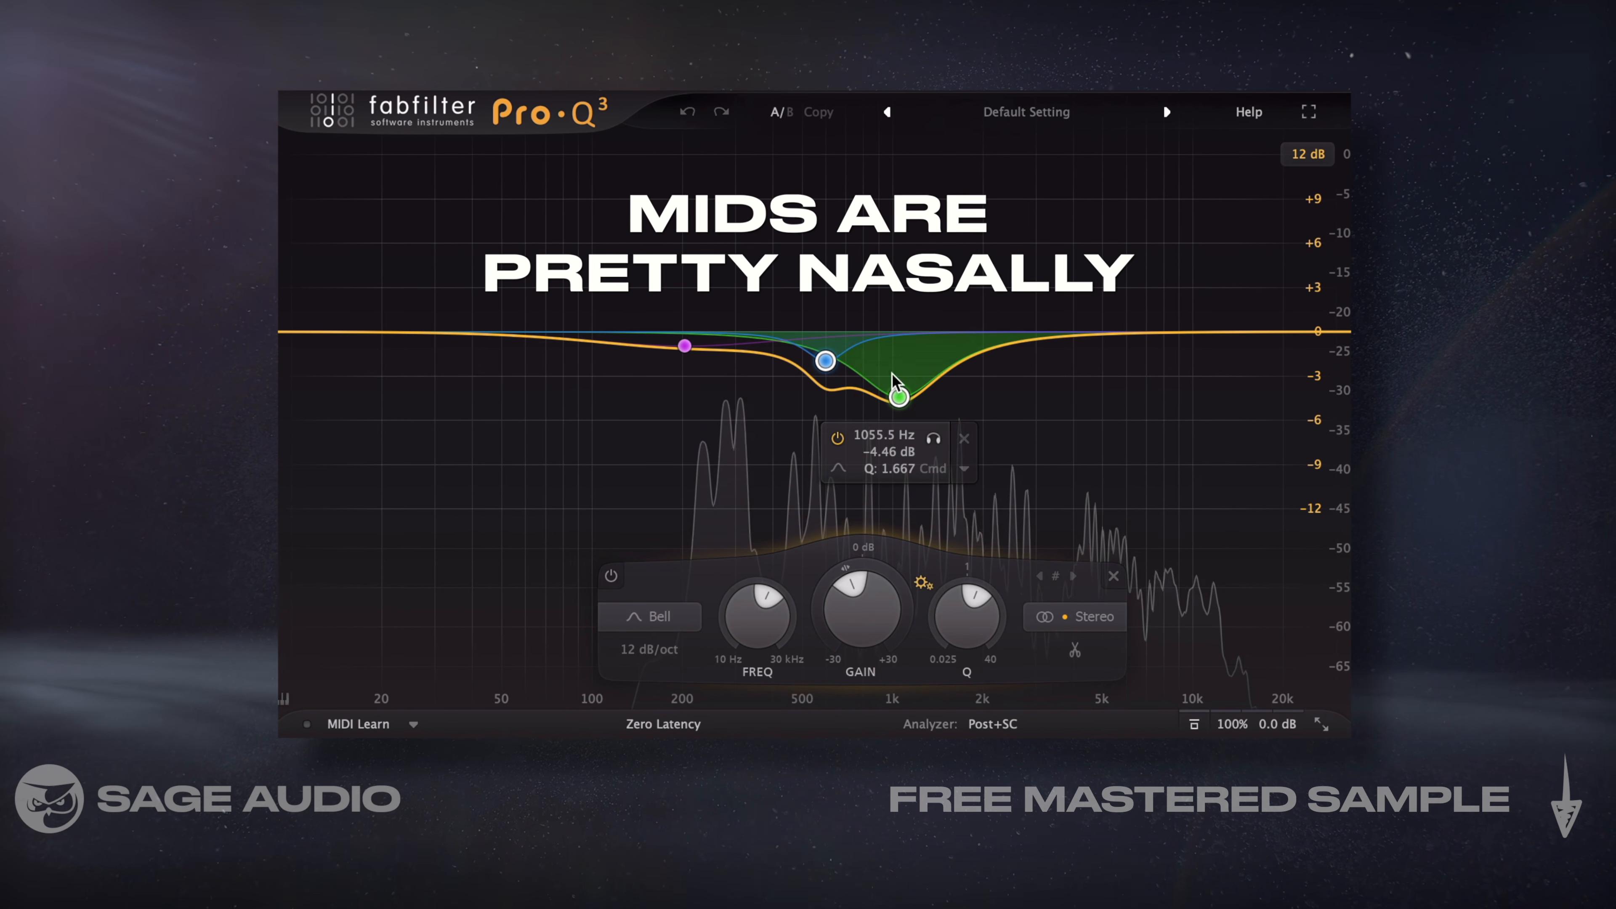
click(684, 345)
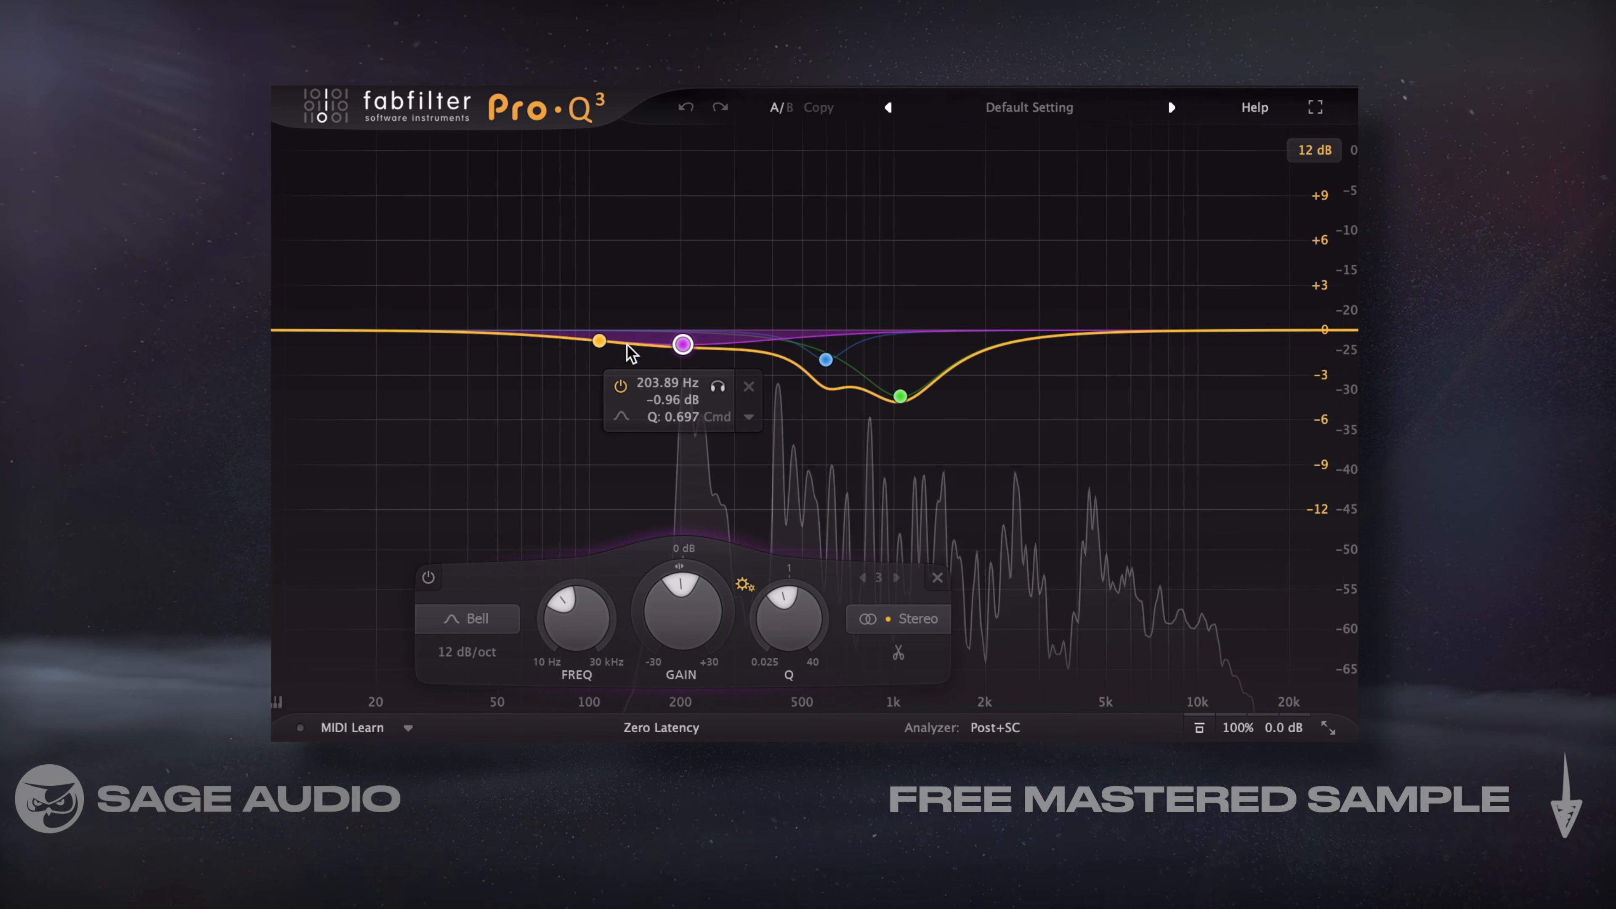
drag(491, 259, 983, 439)
drag(788, 584, 789, 589)
click(401, 446)
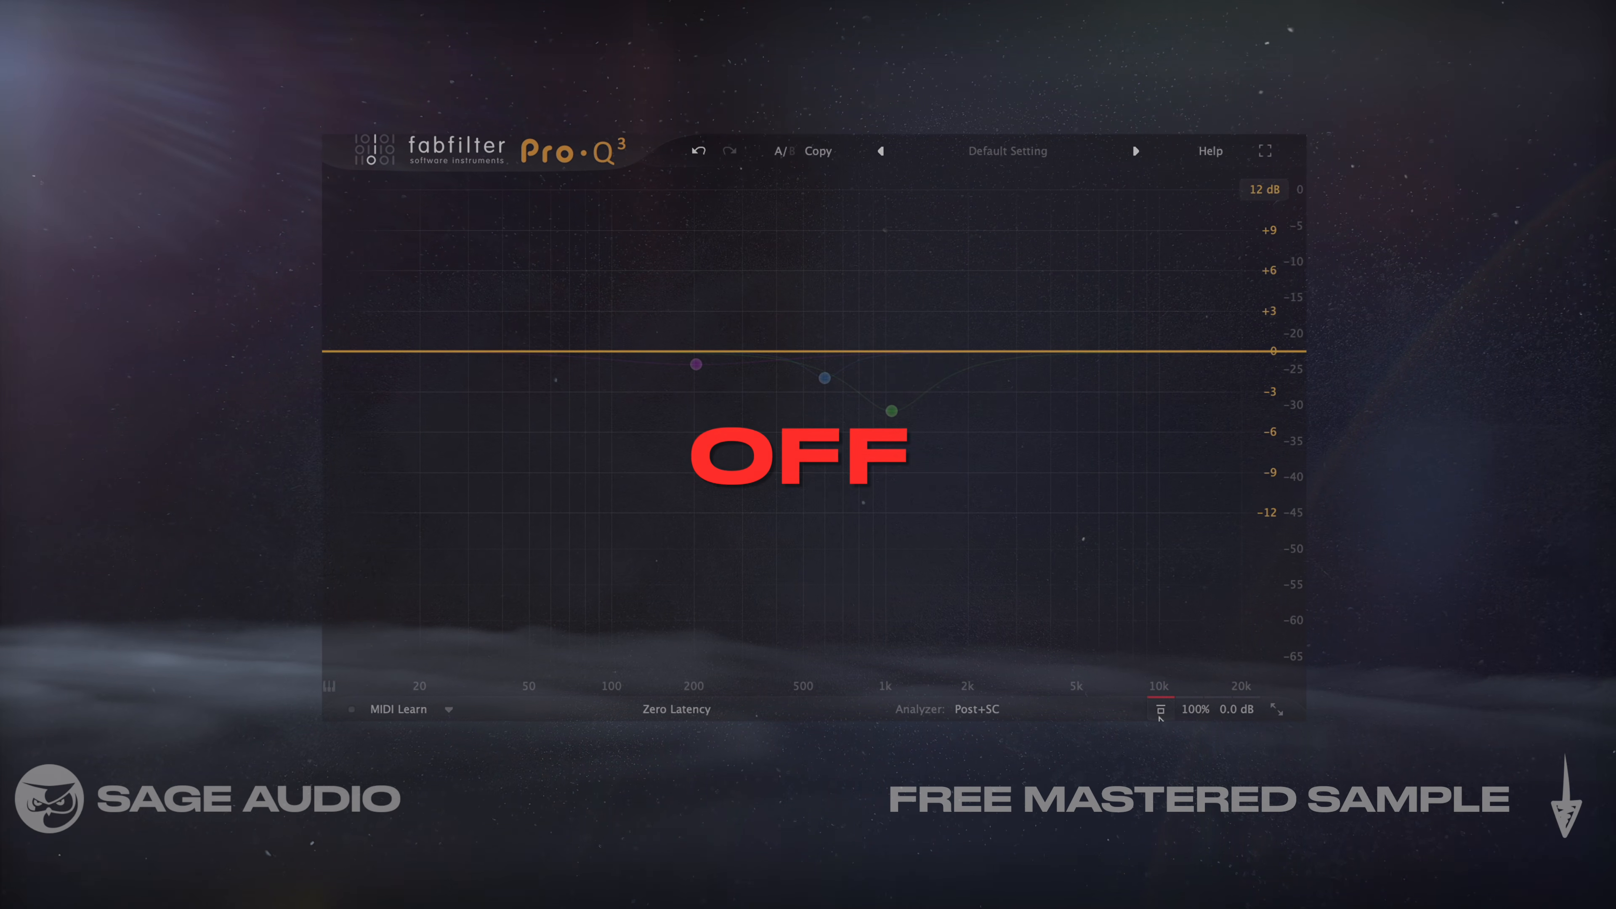
Re-enable the bypassed EQ, select all three cuts, and briefly solo the 1055.5 Hz band to audition it.
click(1166, 716)
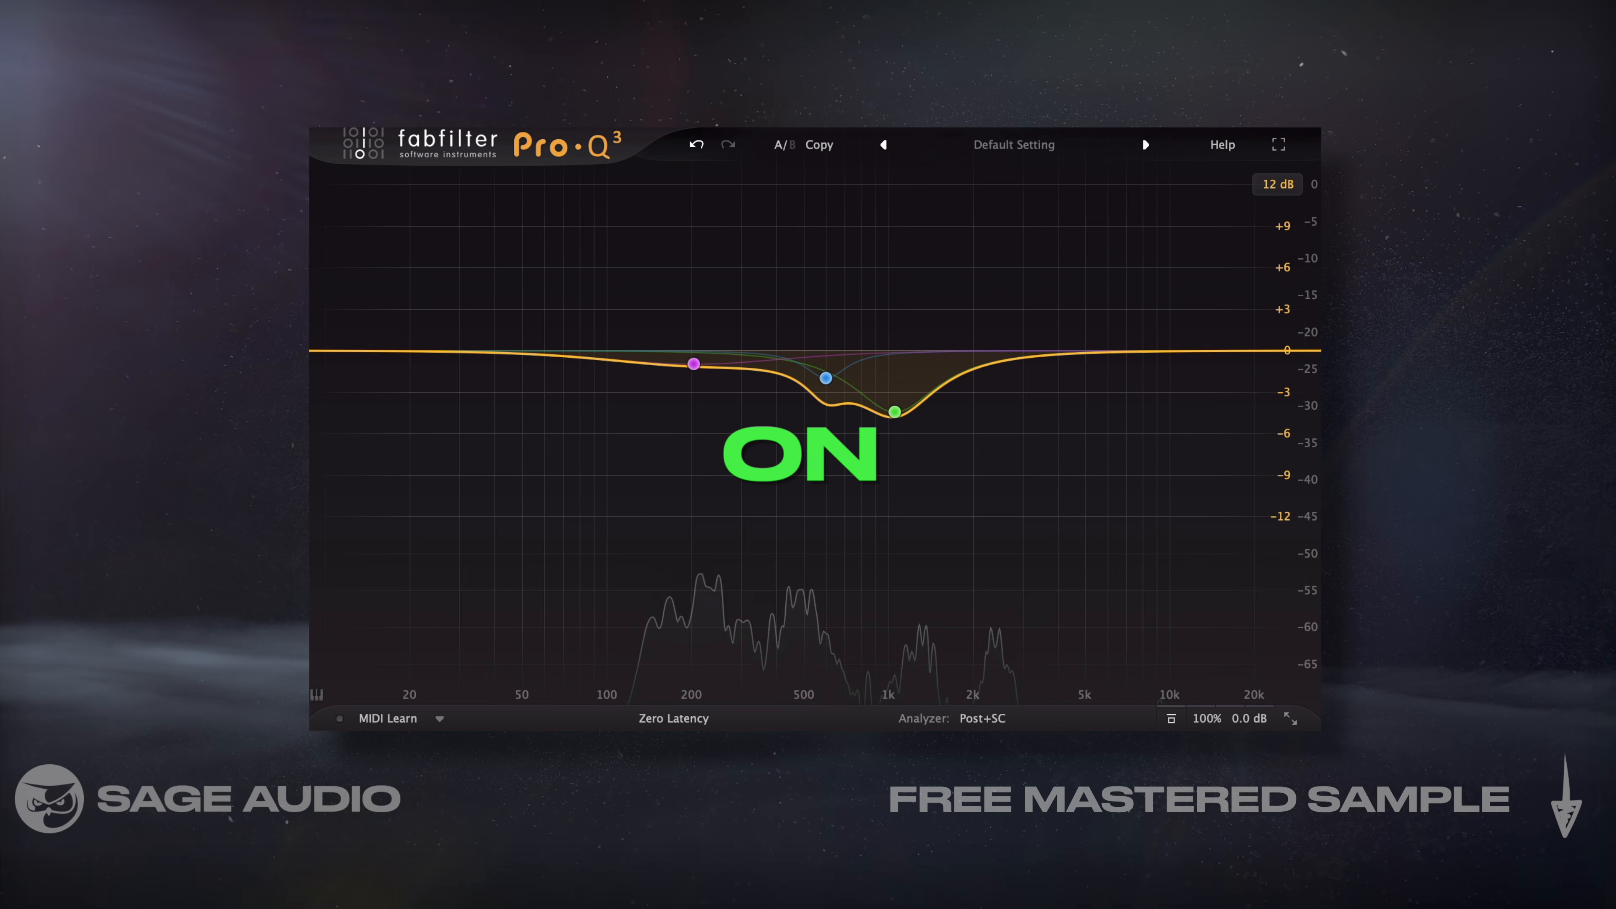
drag(568, 272, 1003, 447)
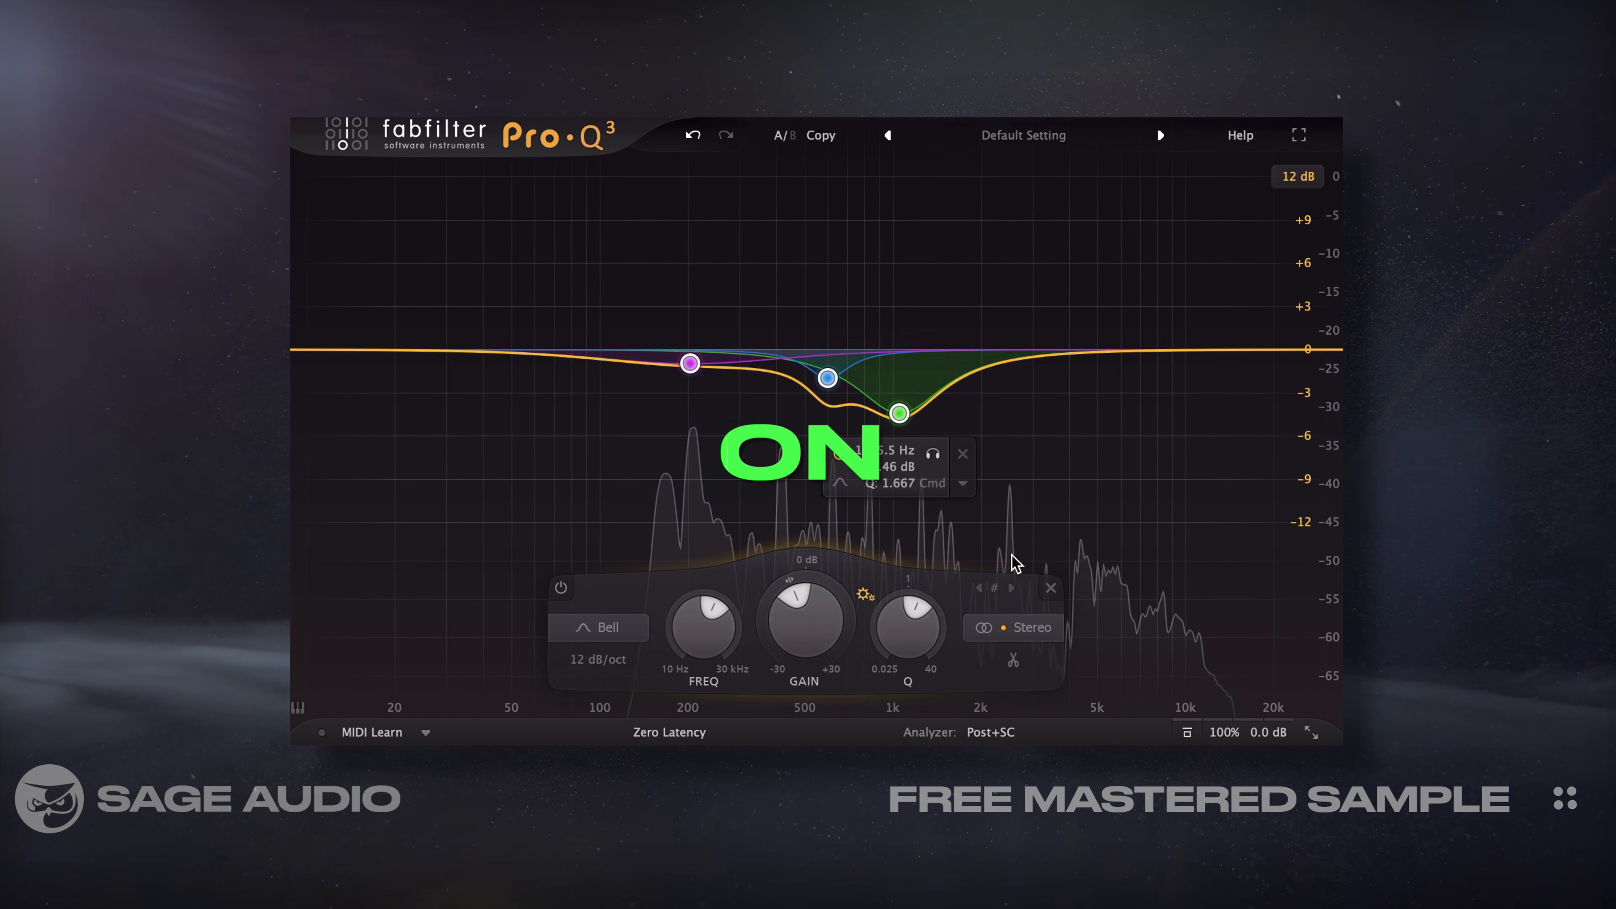
click(936, 453)
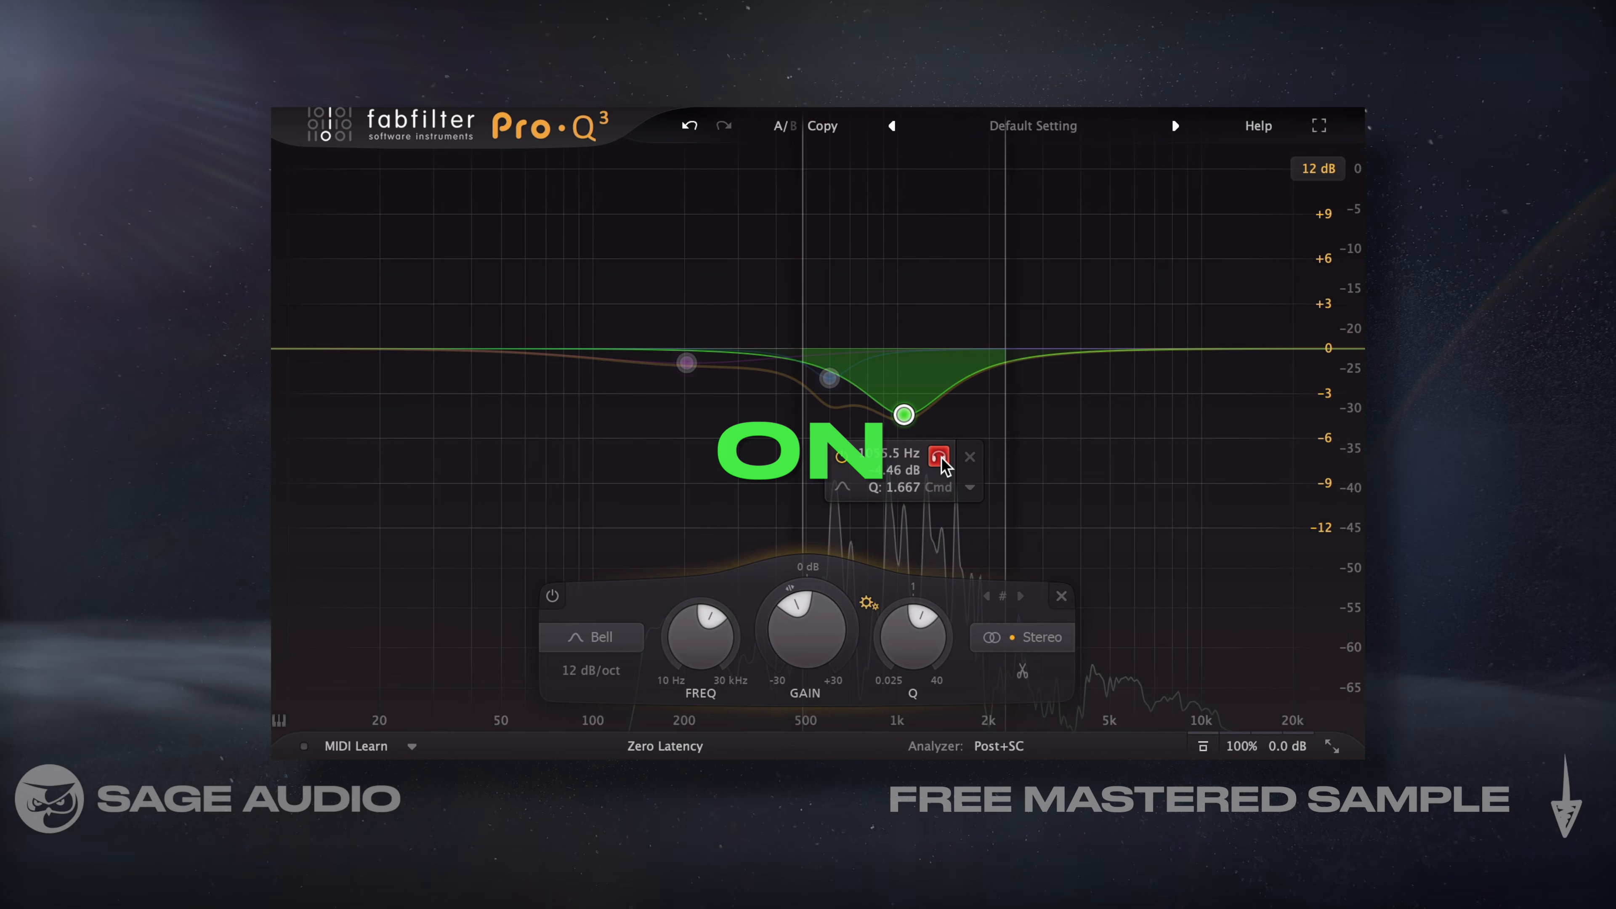
click(940, 457)
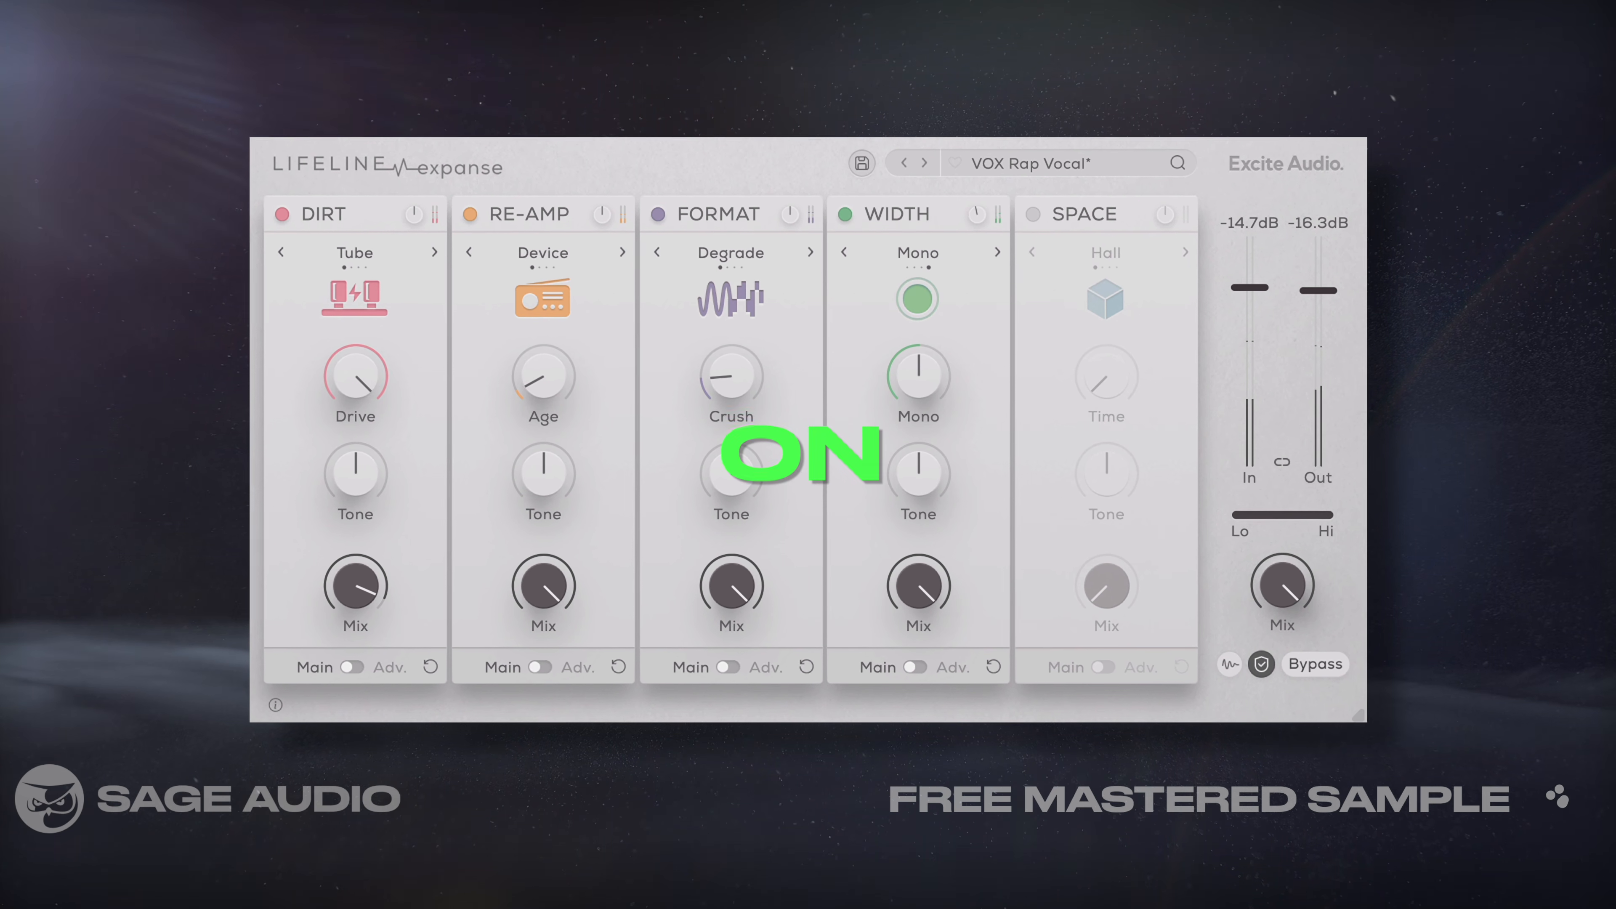
Switch to Lifeline Expanse and adjust the overall mix amount of the VOX Rap Vocal preset.
mouse_move(1279, 589)
mouse_down()
mouse_move(1270, 670)
mouse_move(1287, 568)
mouse_up()
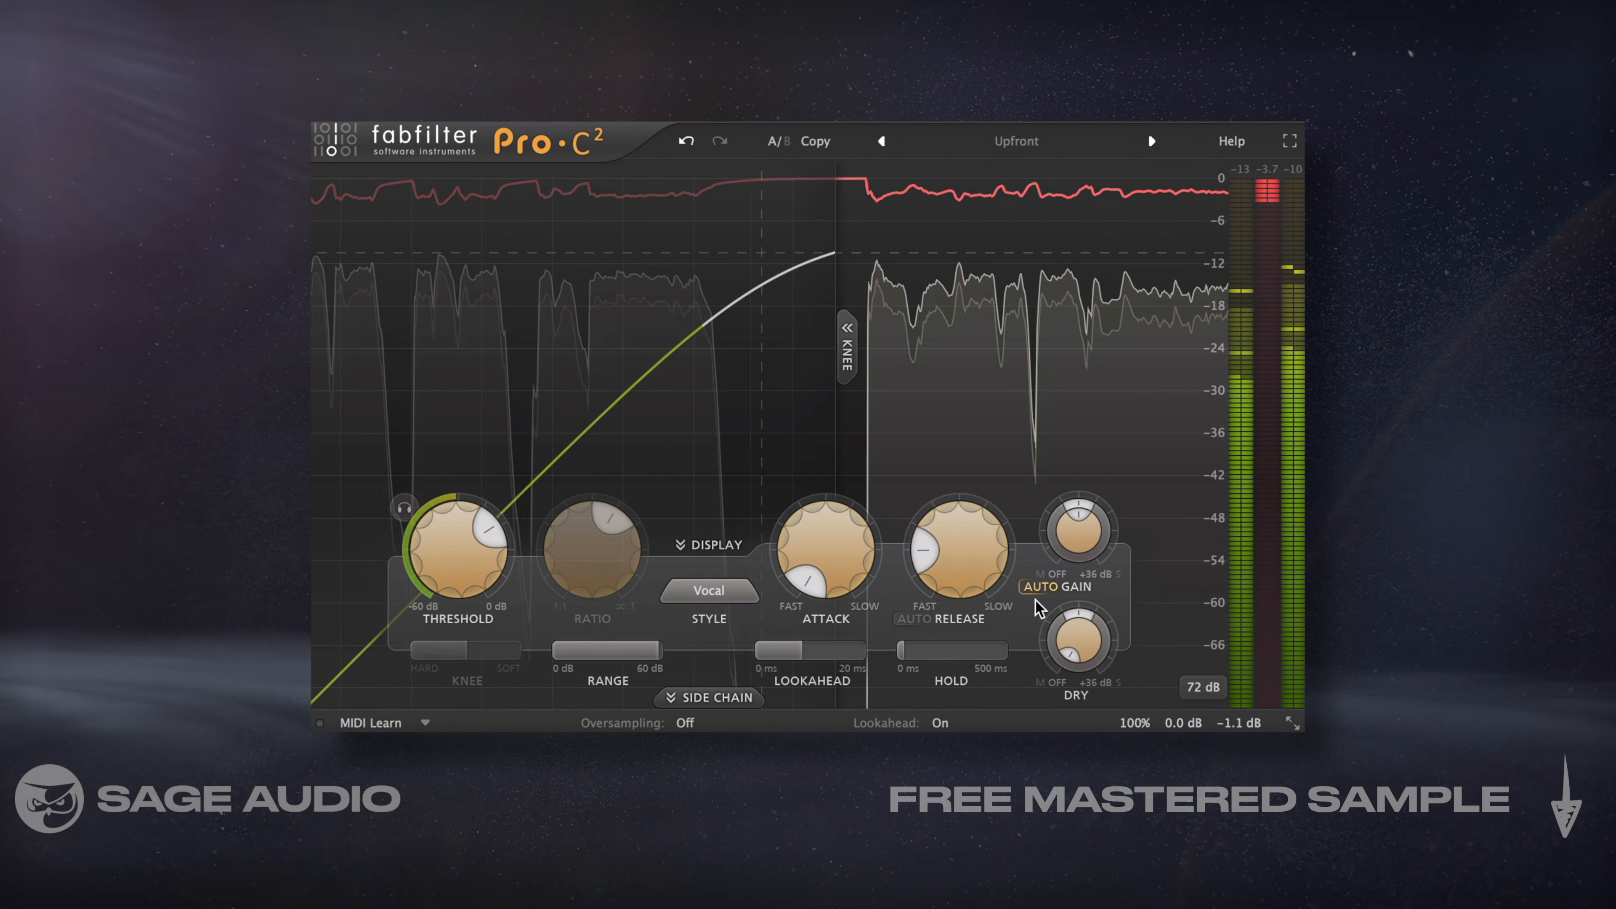
Switch to Pro-C 2, check the threshold and attack settings, and fine-tune the release time.
mouse_move(942, 596)
mouse_move(439, 586)
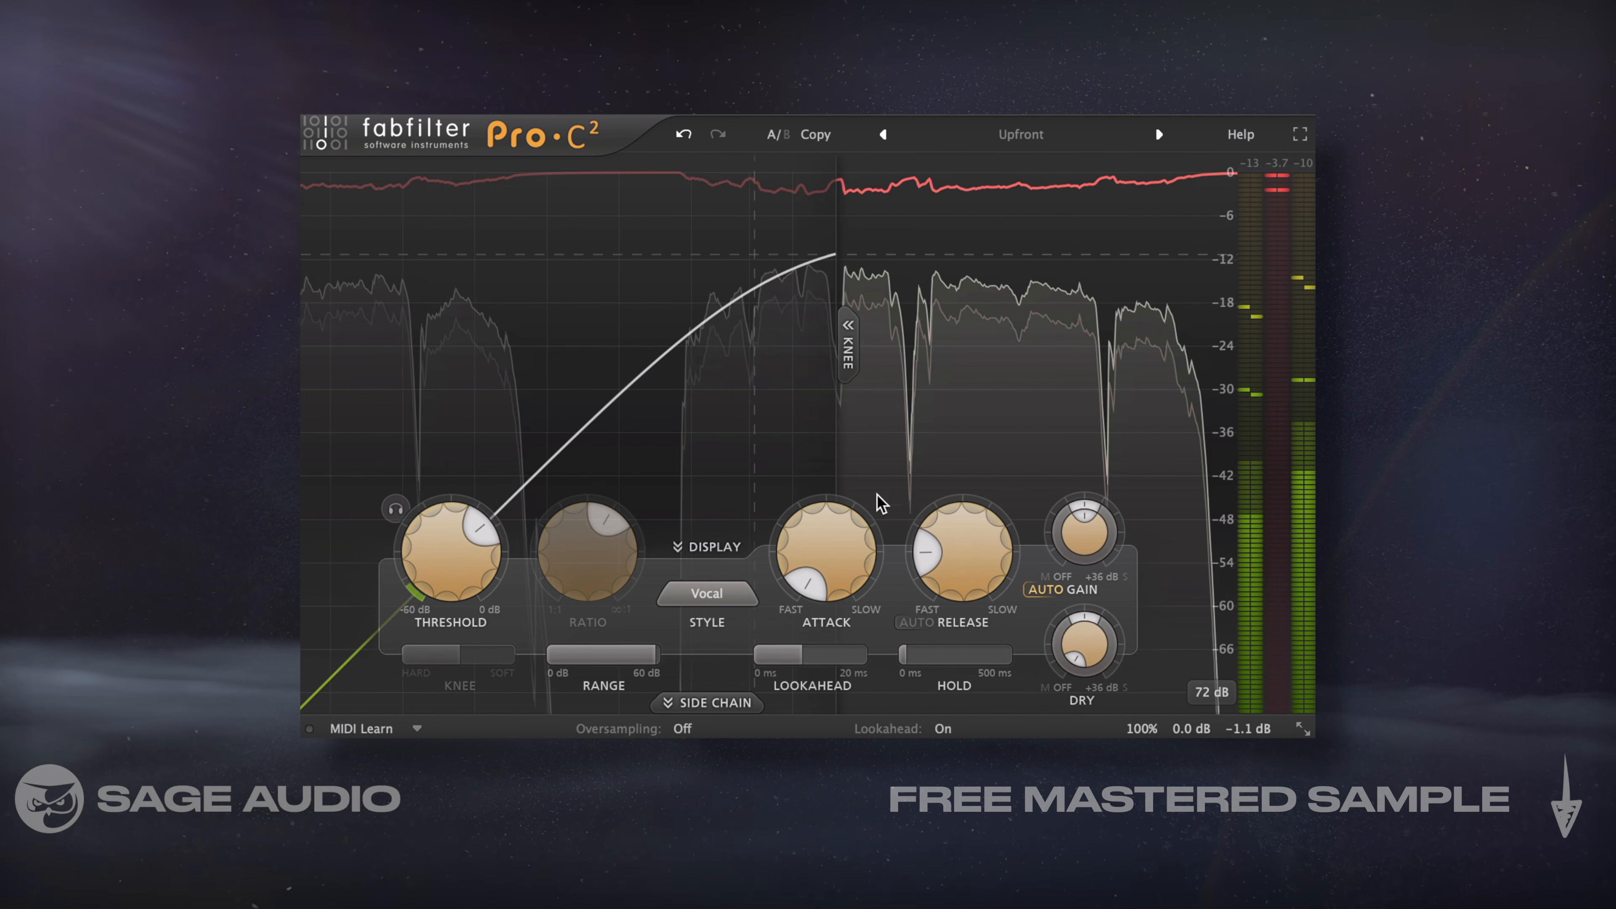
mouse_move(819, 595)
mouse_move(831, 662)
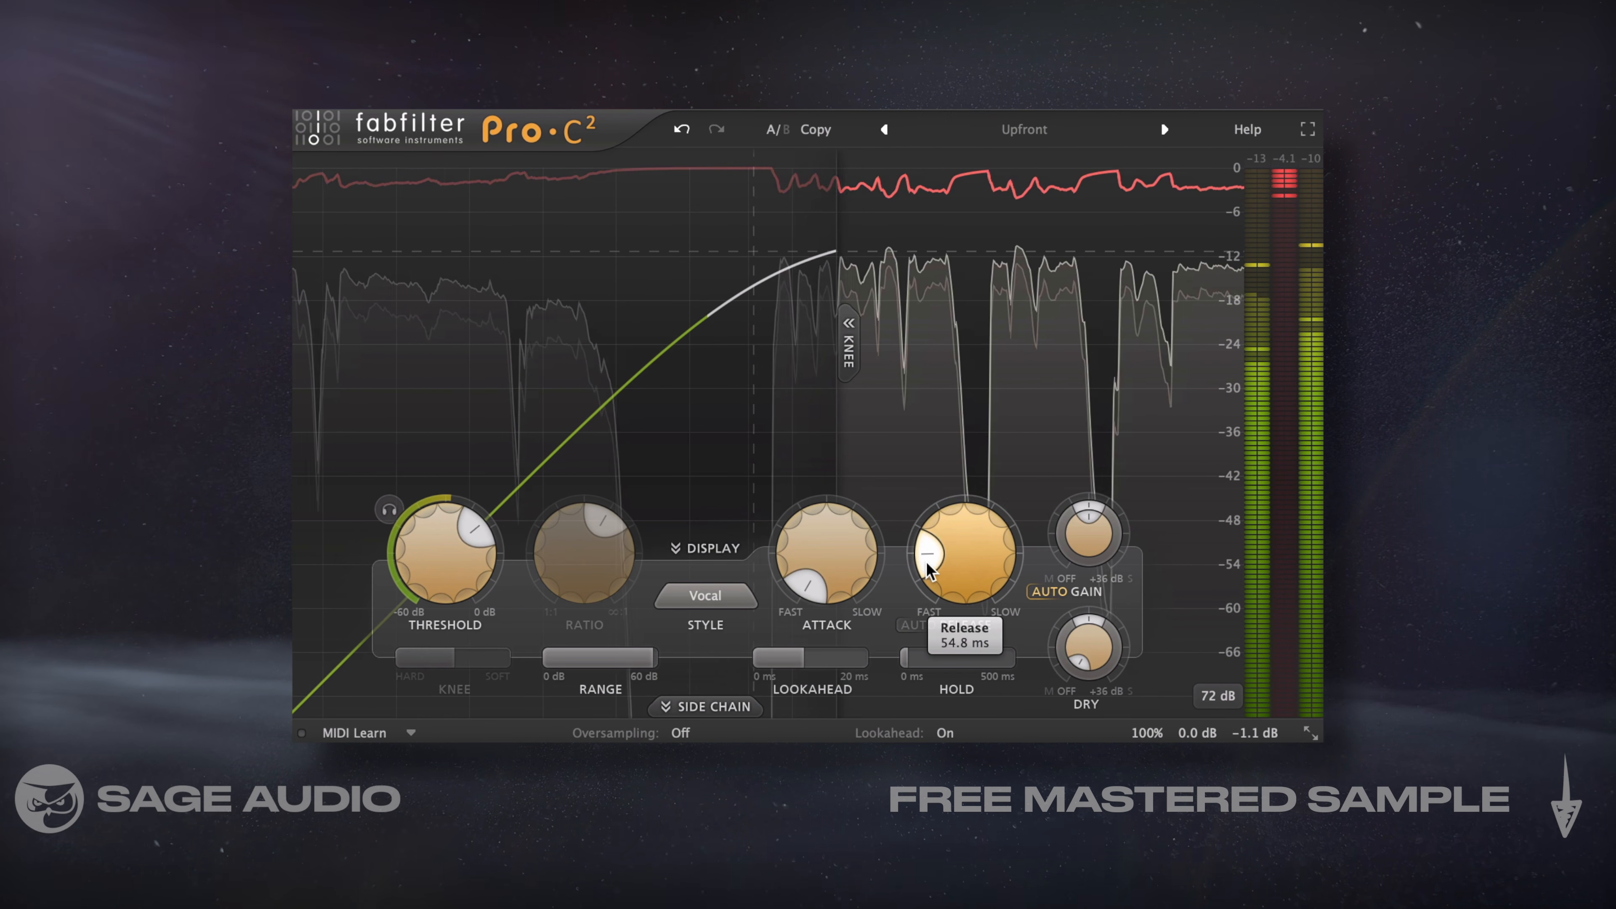
drag(928, 549, 924, 553)
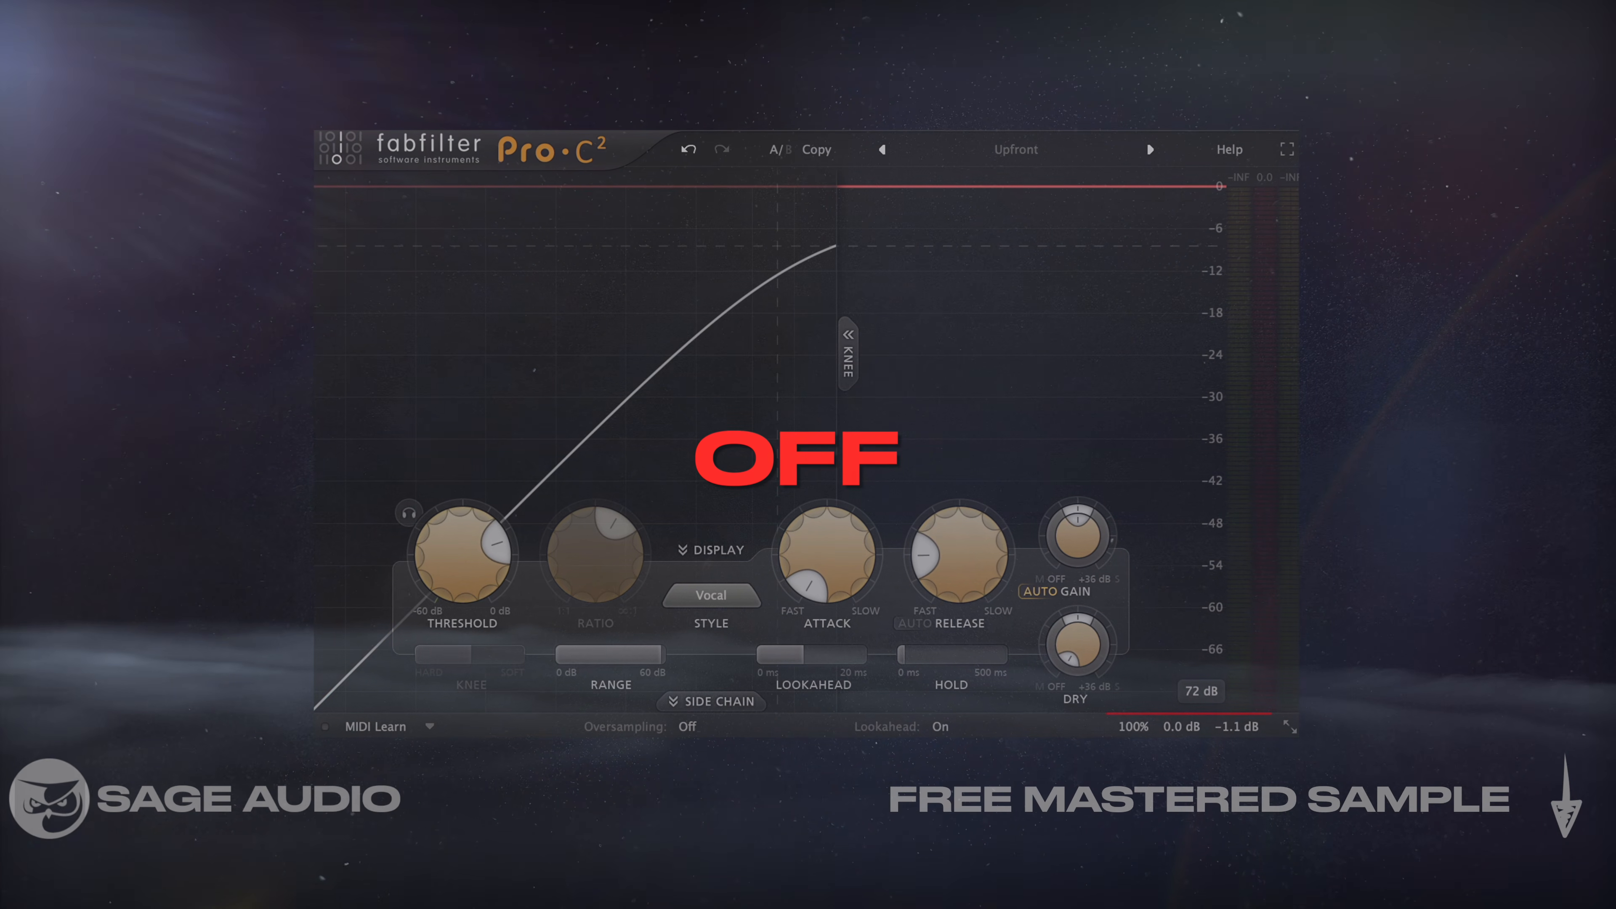
Re-enable the bypassed compressor and fine-tune its threshold.
mouse_move(1192, 727)
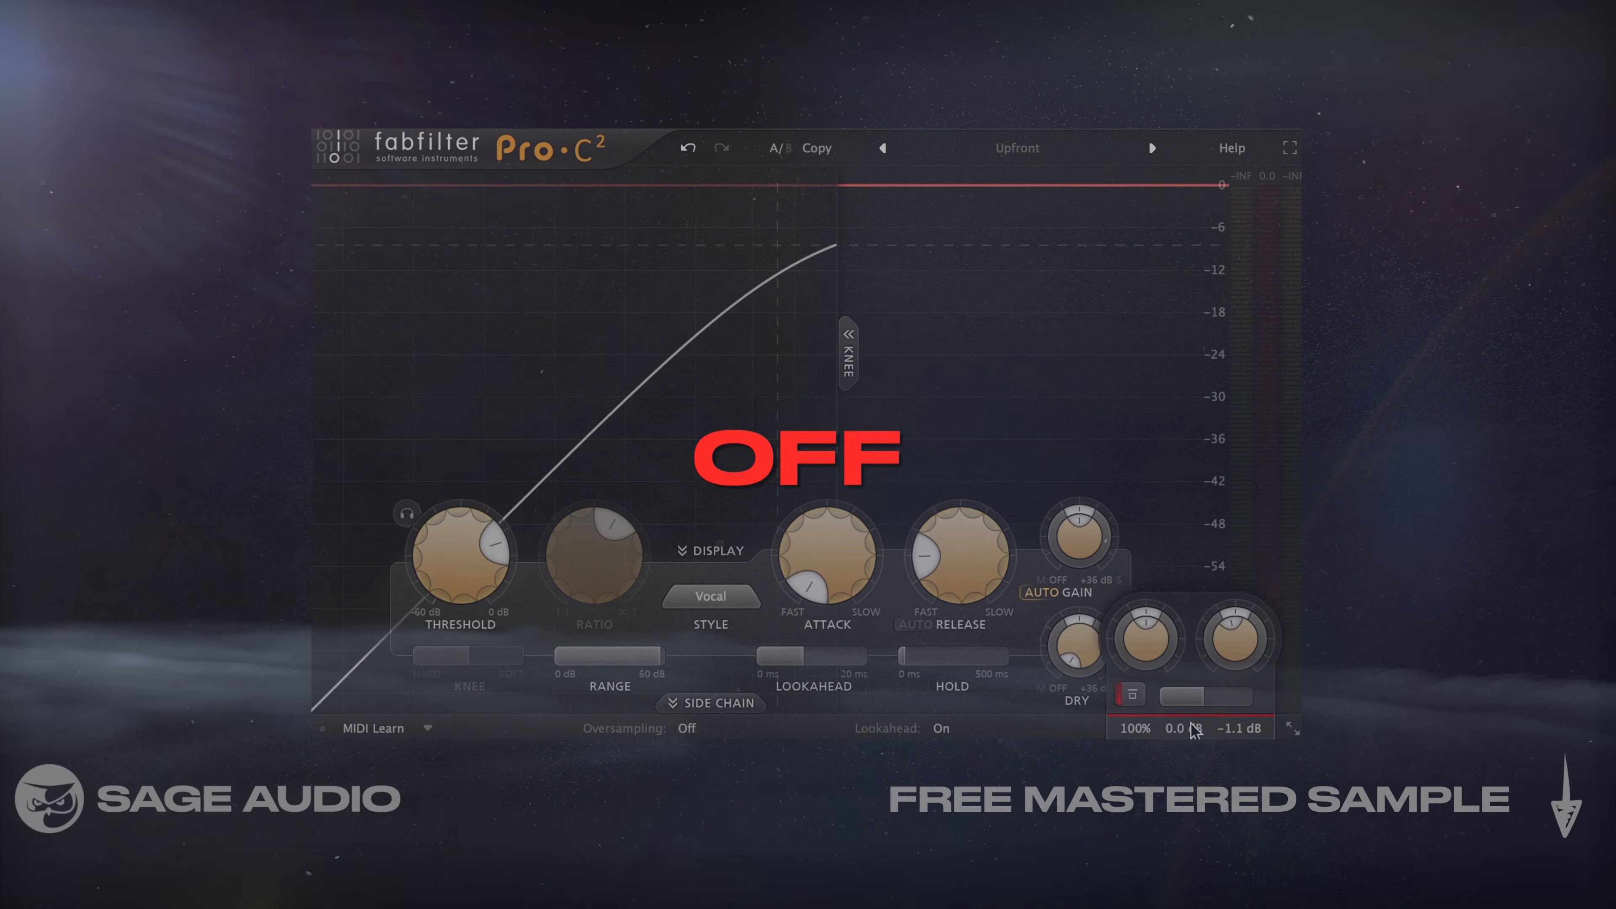
click(1141, 703)
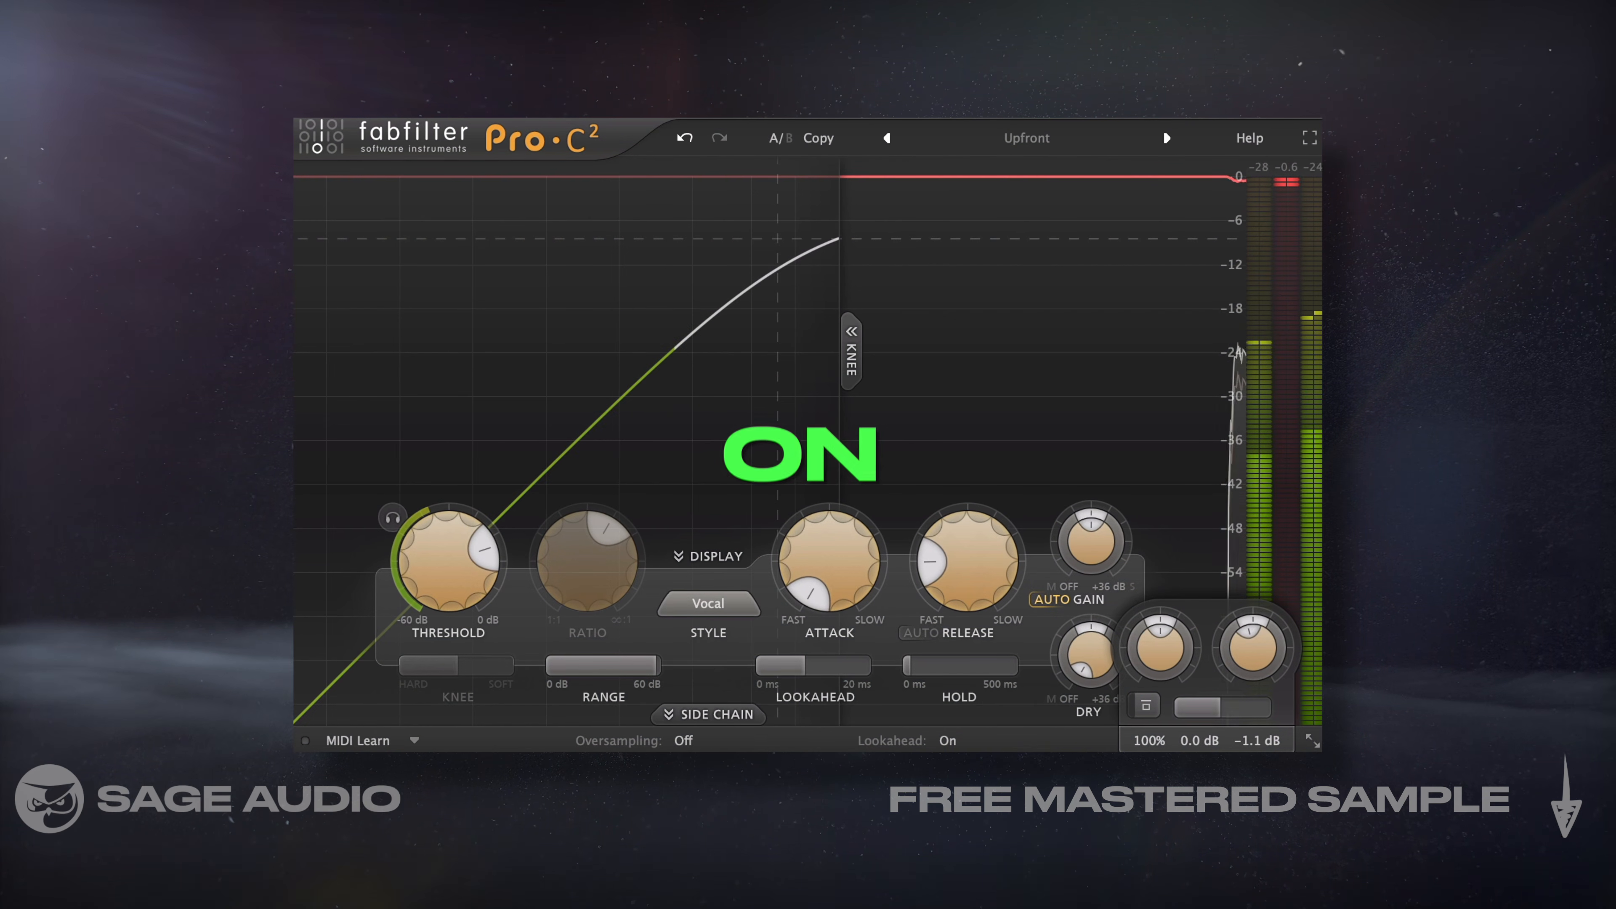
mouse_move(432, 573)
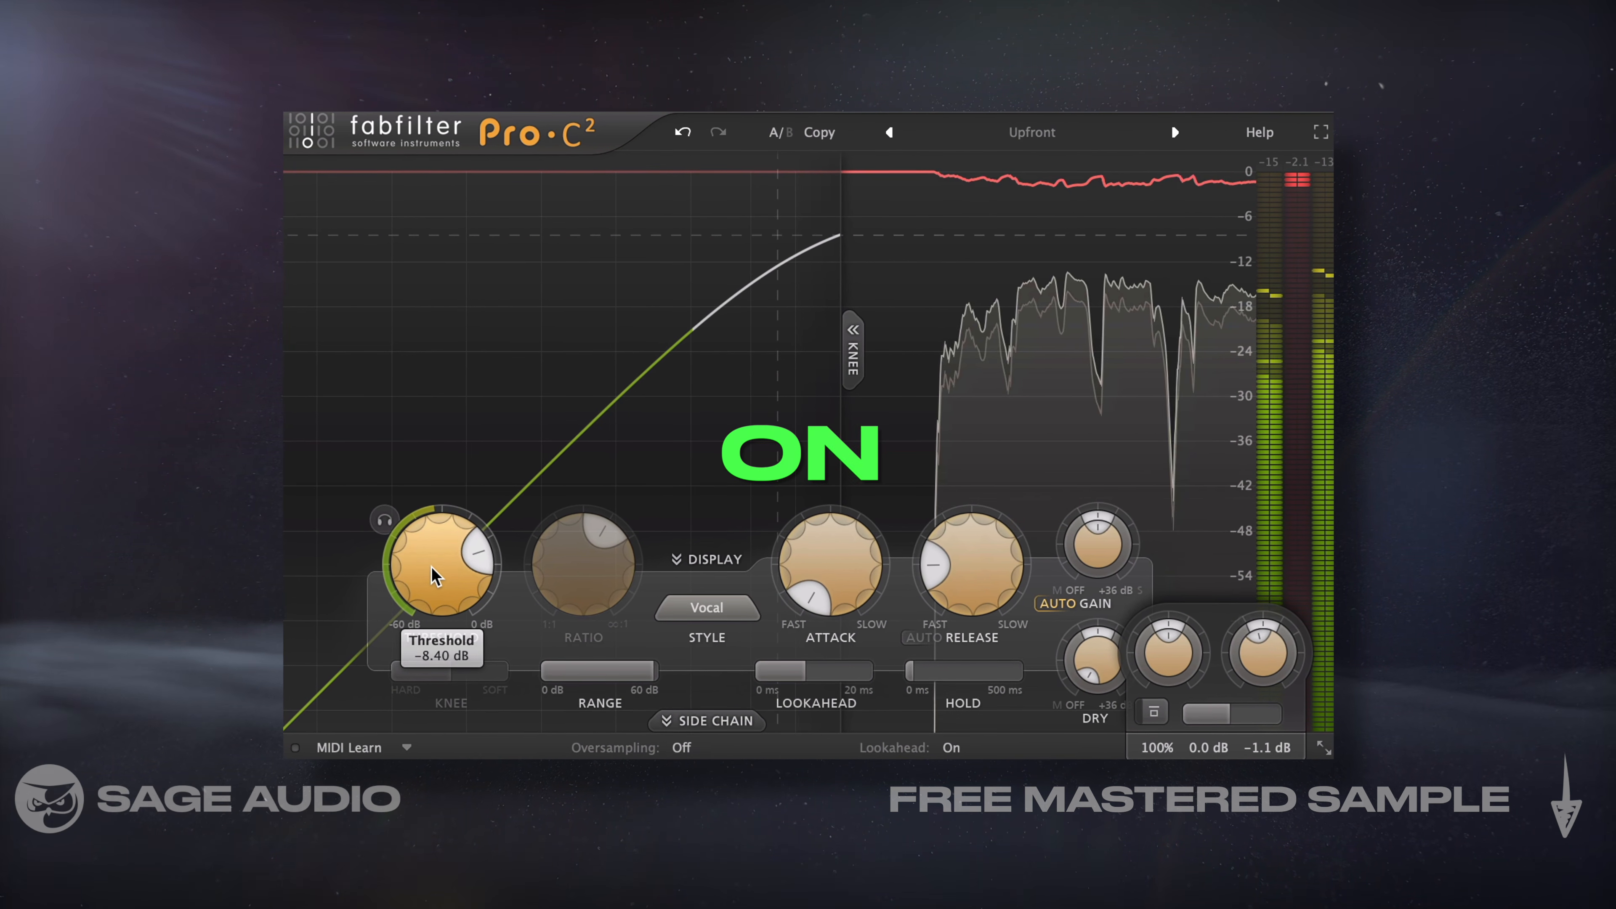
mouse_move(432, 576)
mouse_down()
mouse_move(426, 605)
mouse_move(423, 585)
mouse_up()
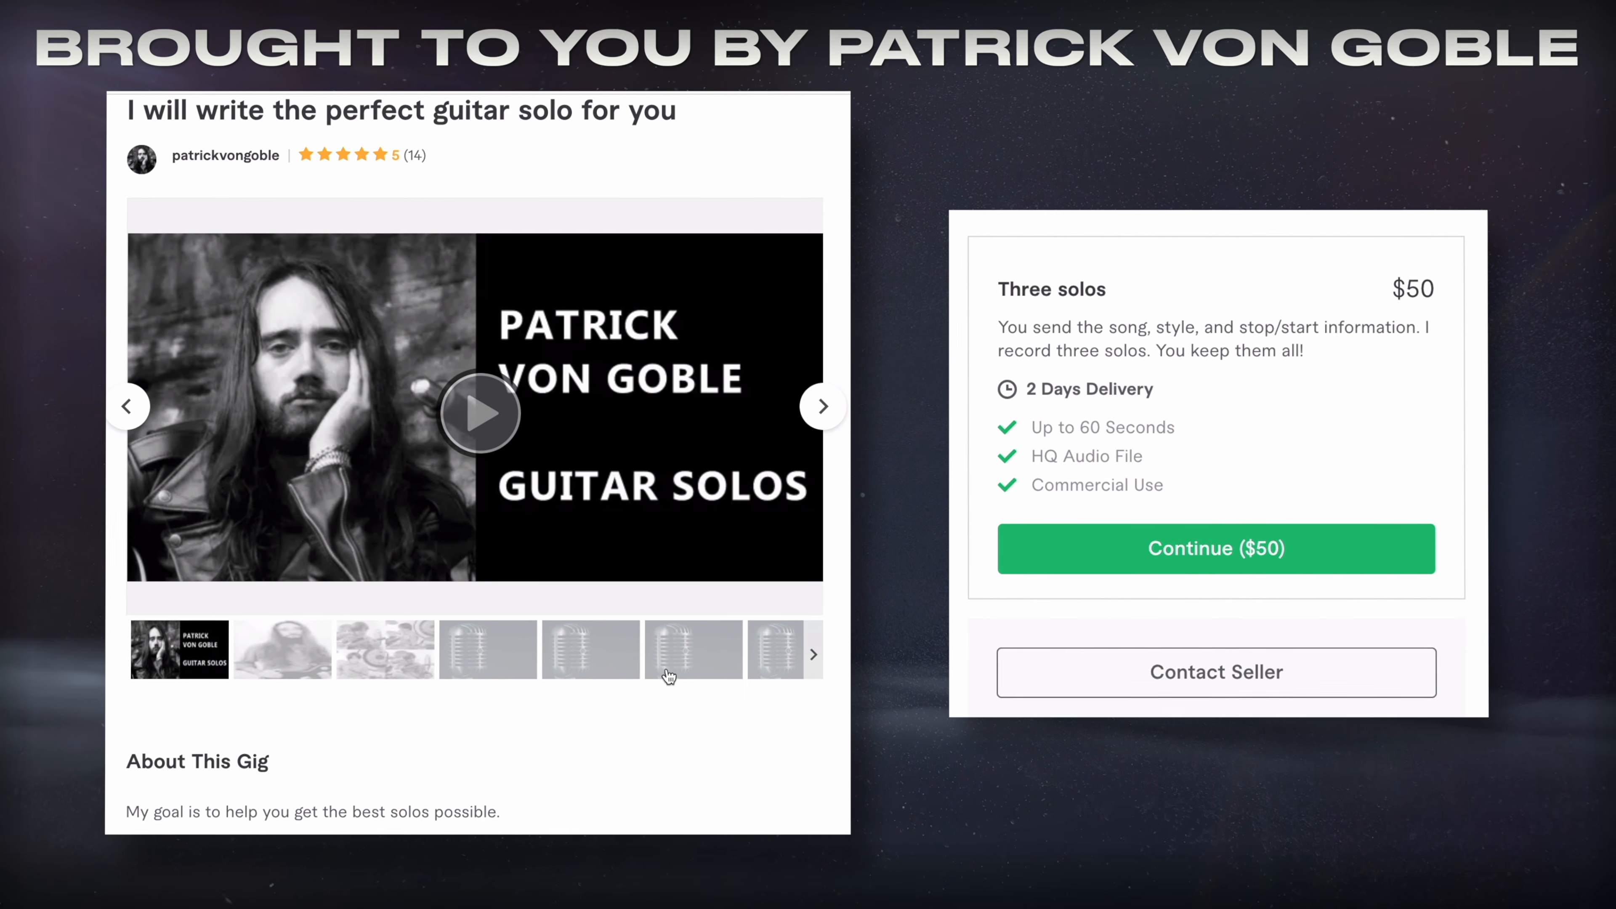
Switch to the guitar solo gig page, advance its gallery to the third item, and choose to contact the seller.
click(822, 406)
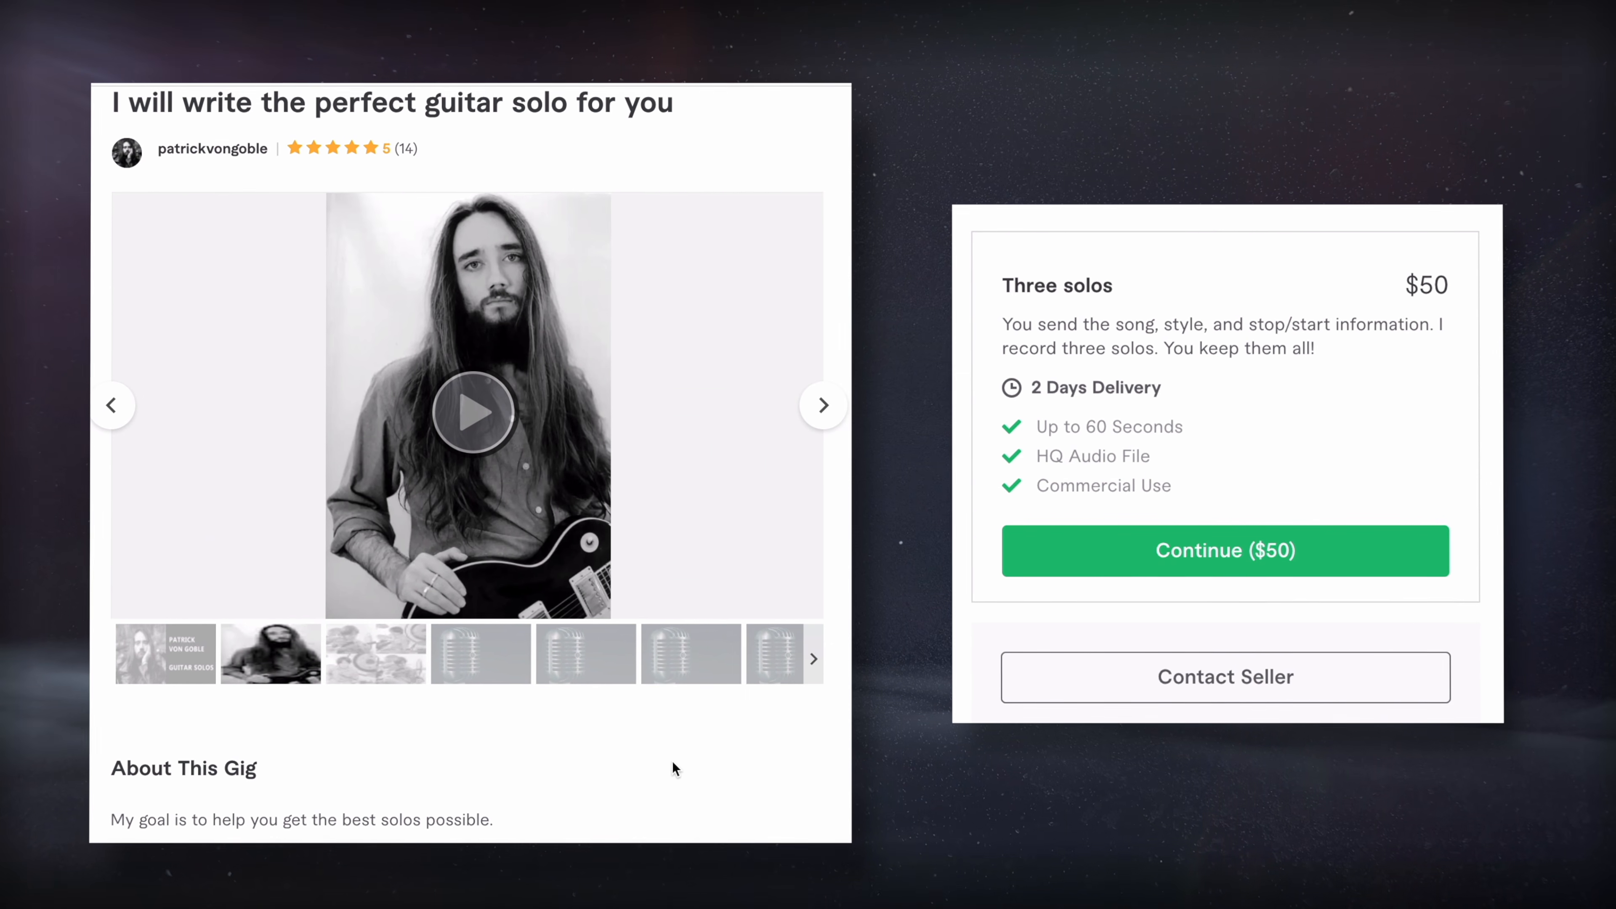
key(Right)
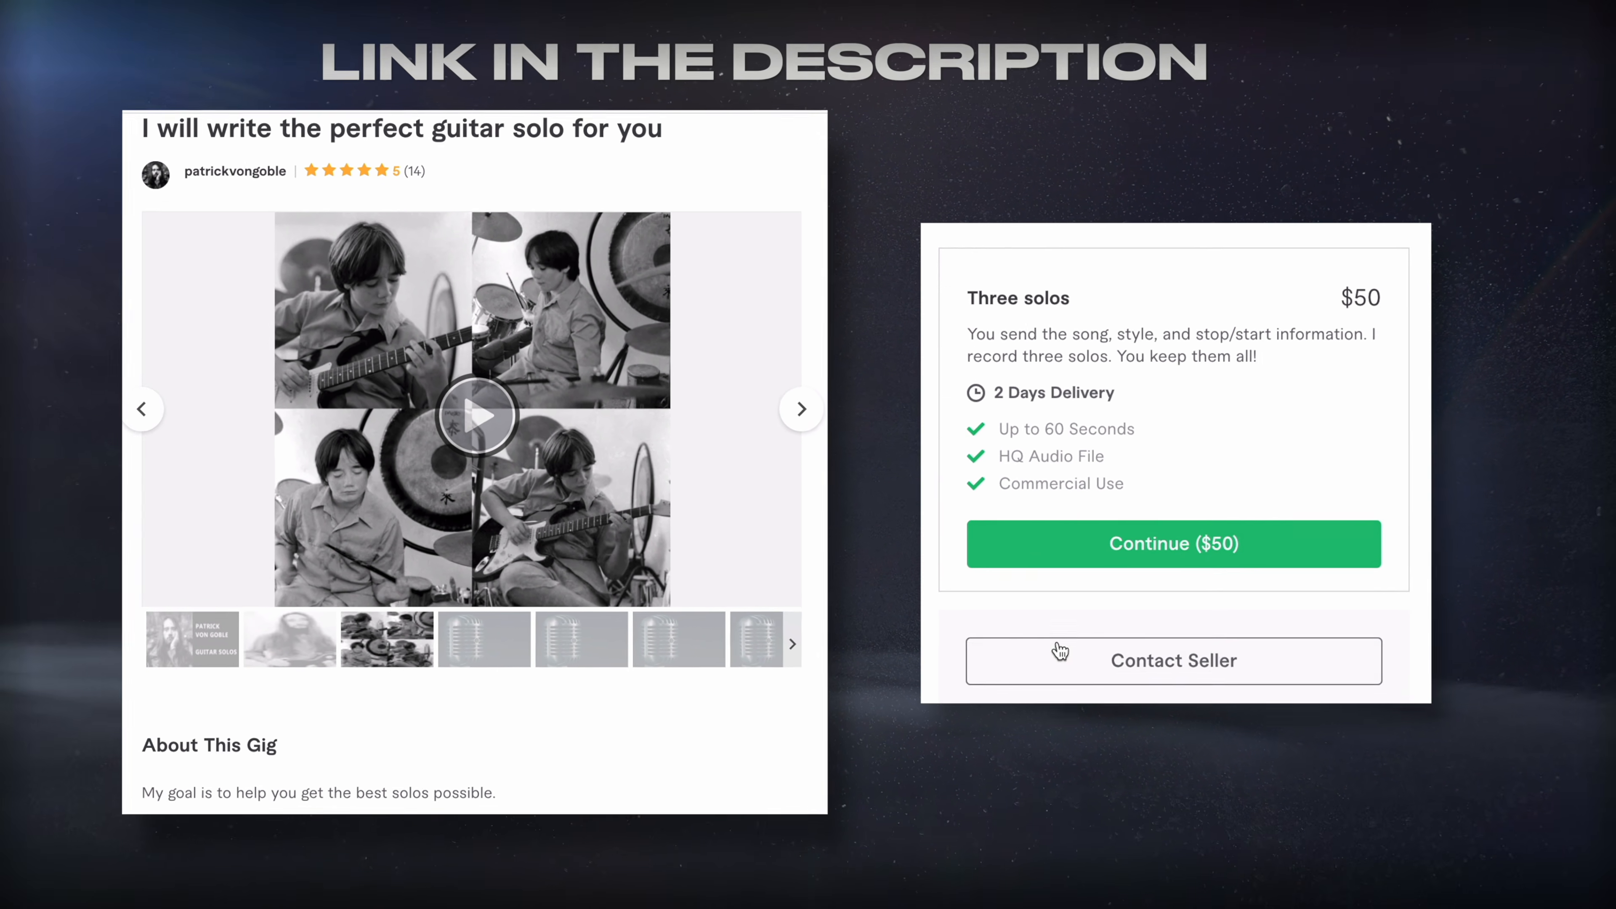
click(1059, 653)
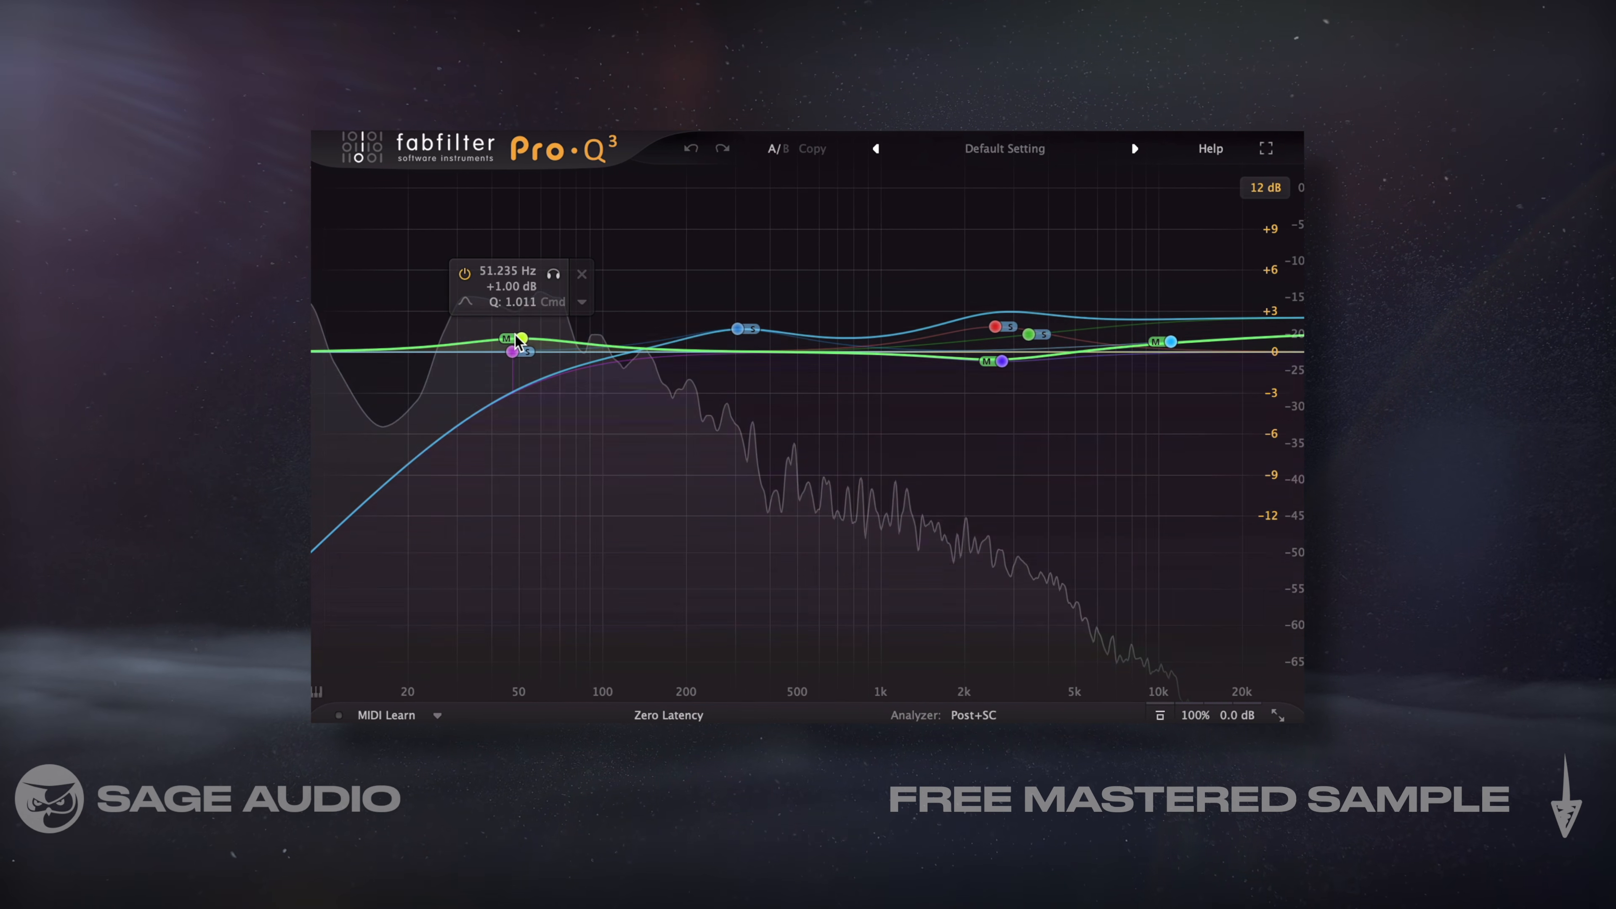
On the mid channel in Pro-Q 3, lower the bass bell's frequency and move the upper-mid dip to 2464.4 Hz at −0.96 dB.
click(519, 339)
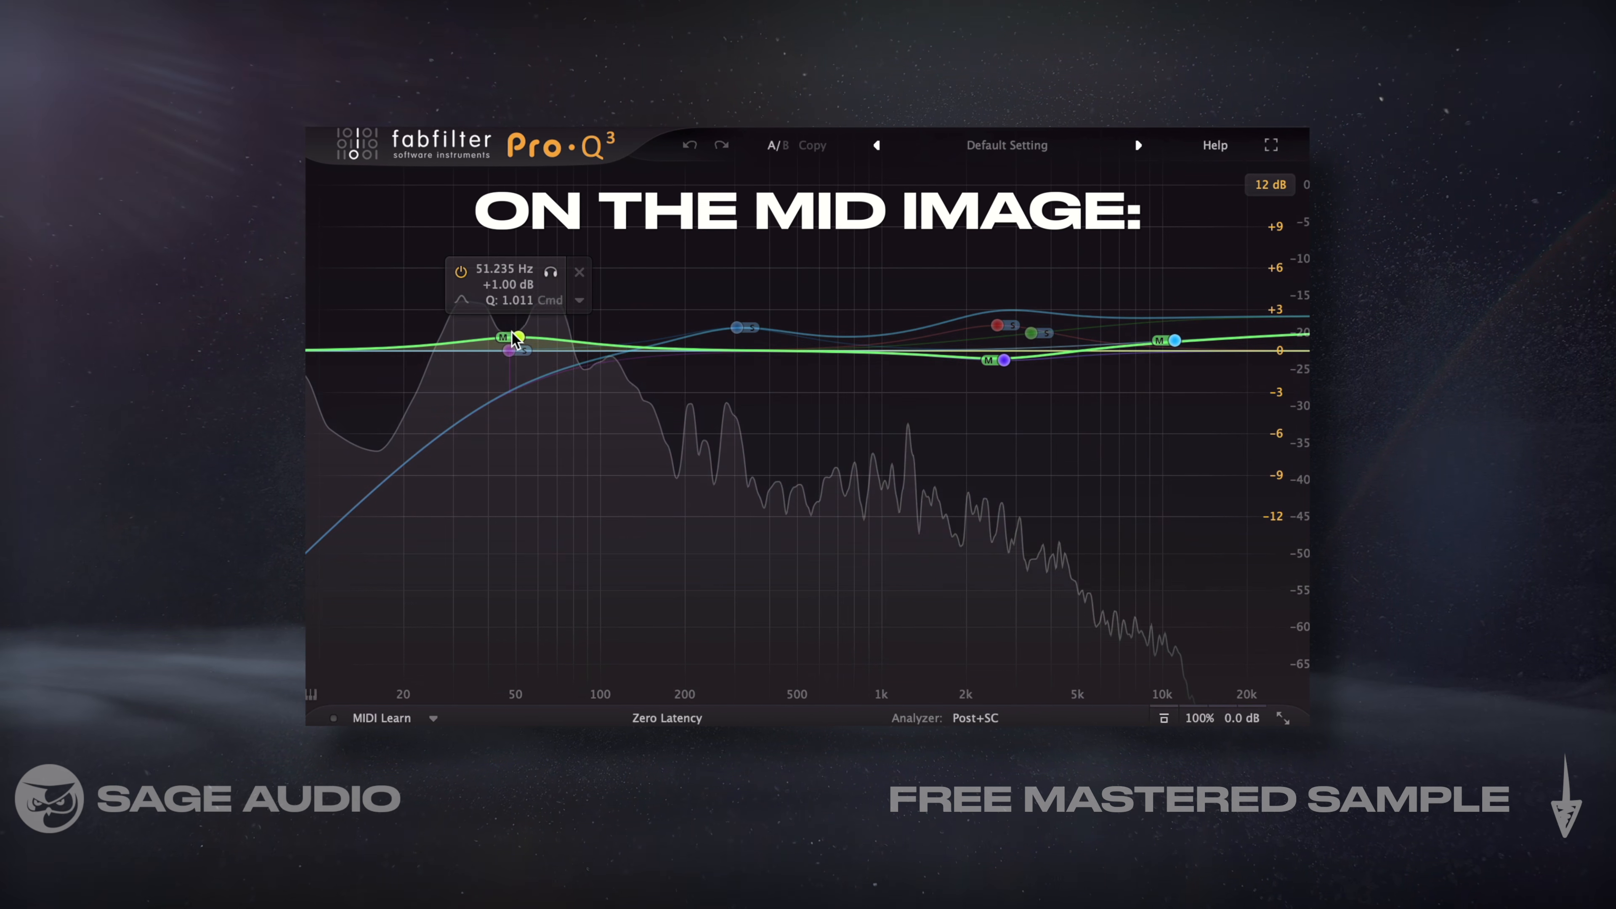
click(520, 338)
drag(518, 336, 501, 337)
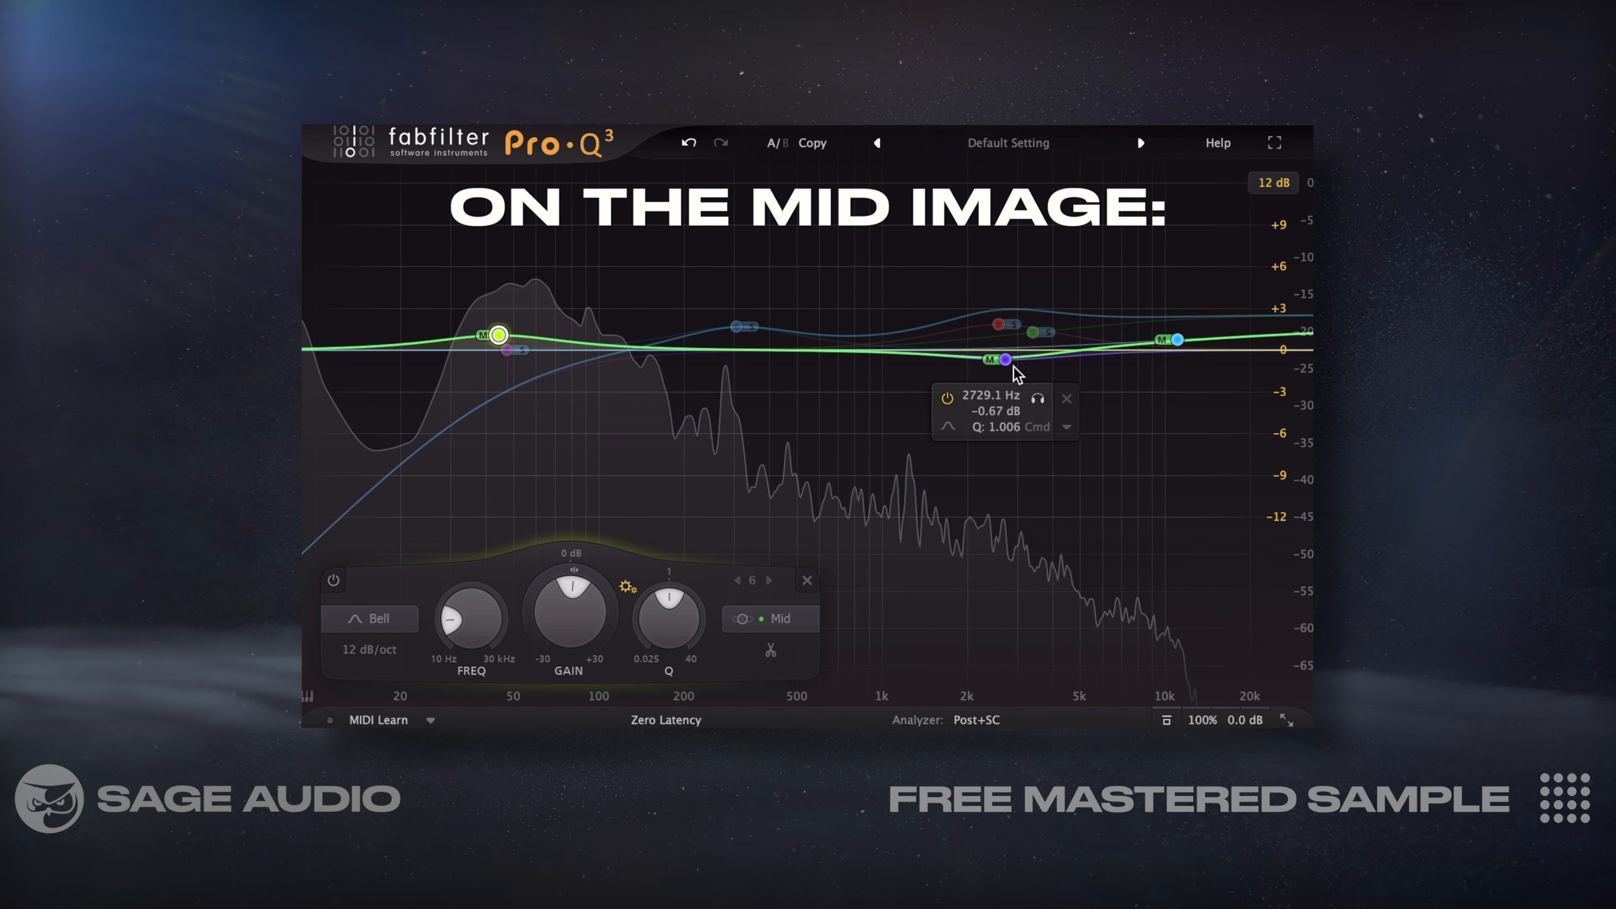
drag(1005, 359, 993, 360)
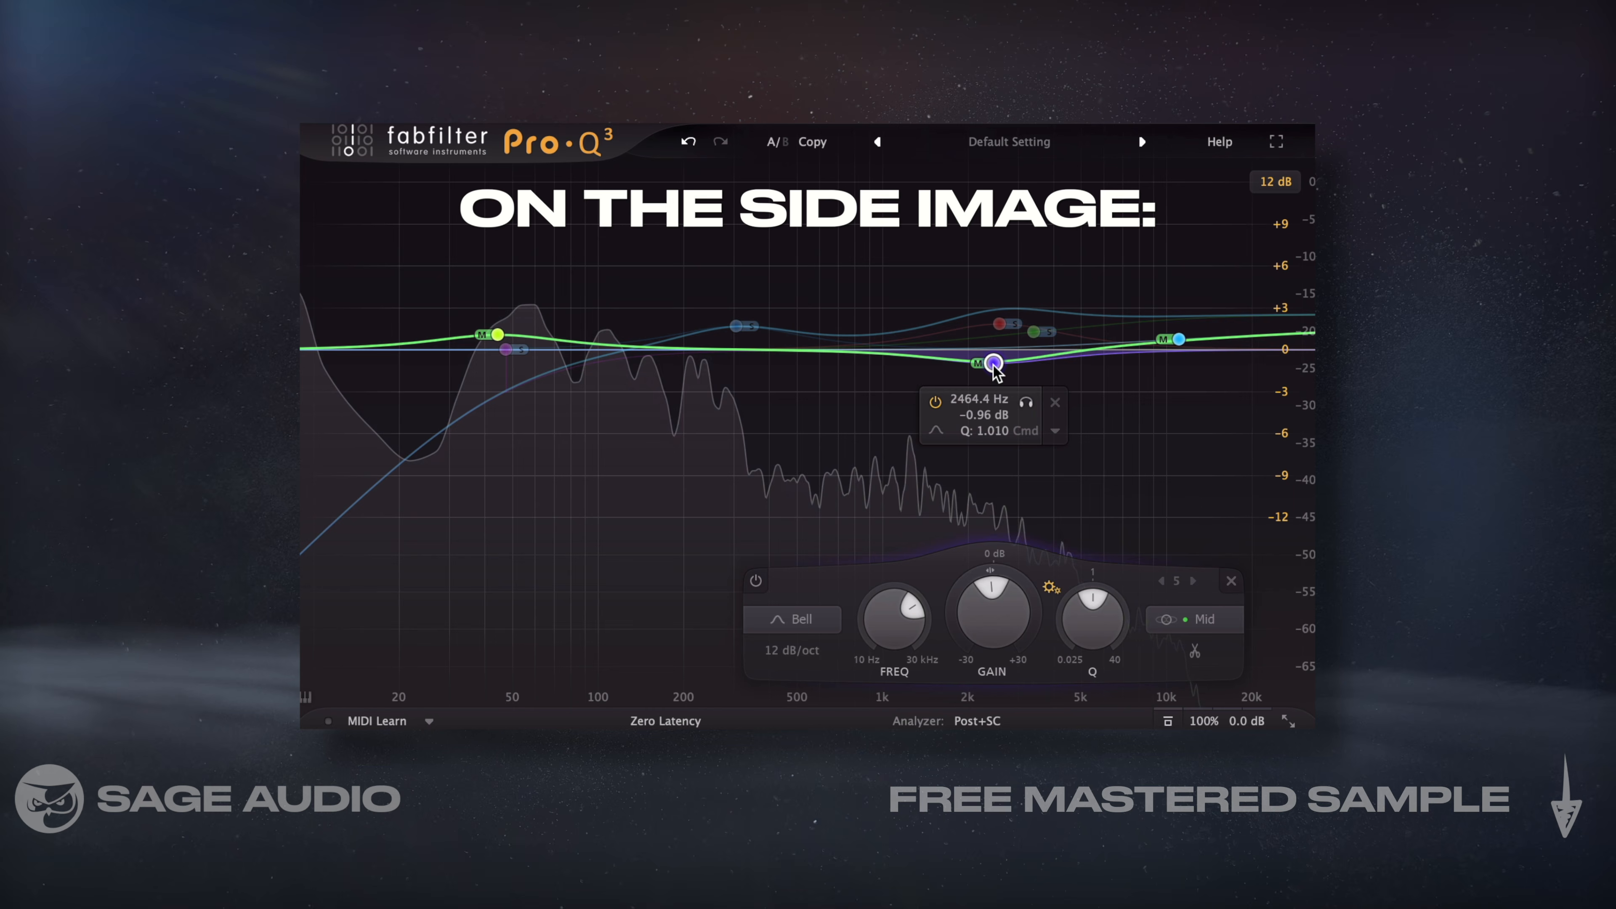
Fine-tune the side bell near 300 Hz and adjust the side bell at 2556.9 Hz to +1.92 dB.
drag(736, 325, 735, 326)
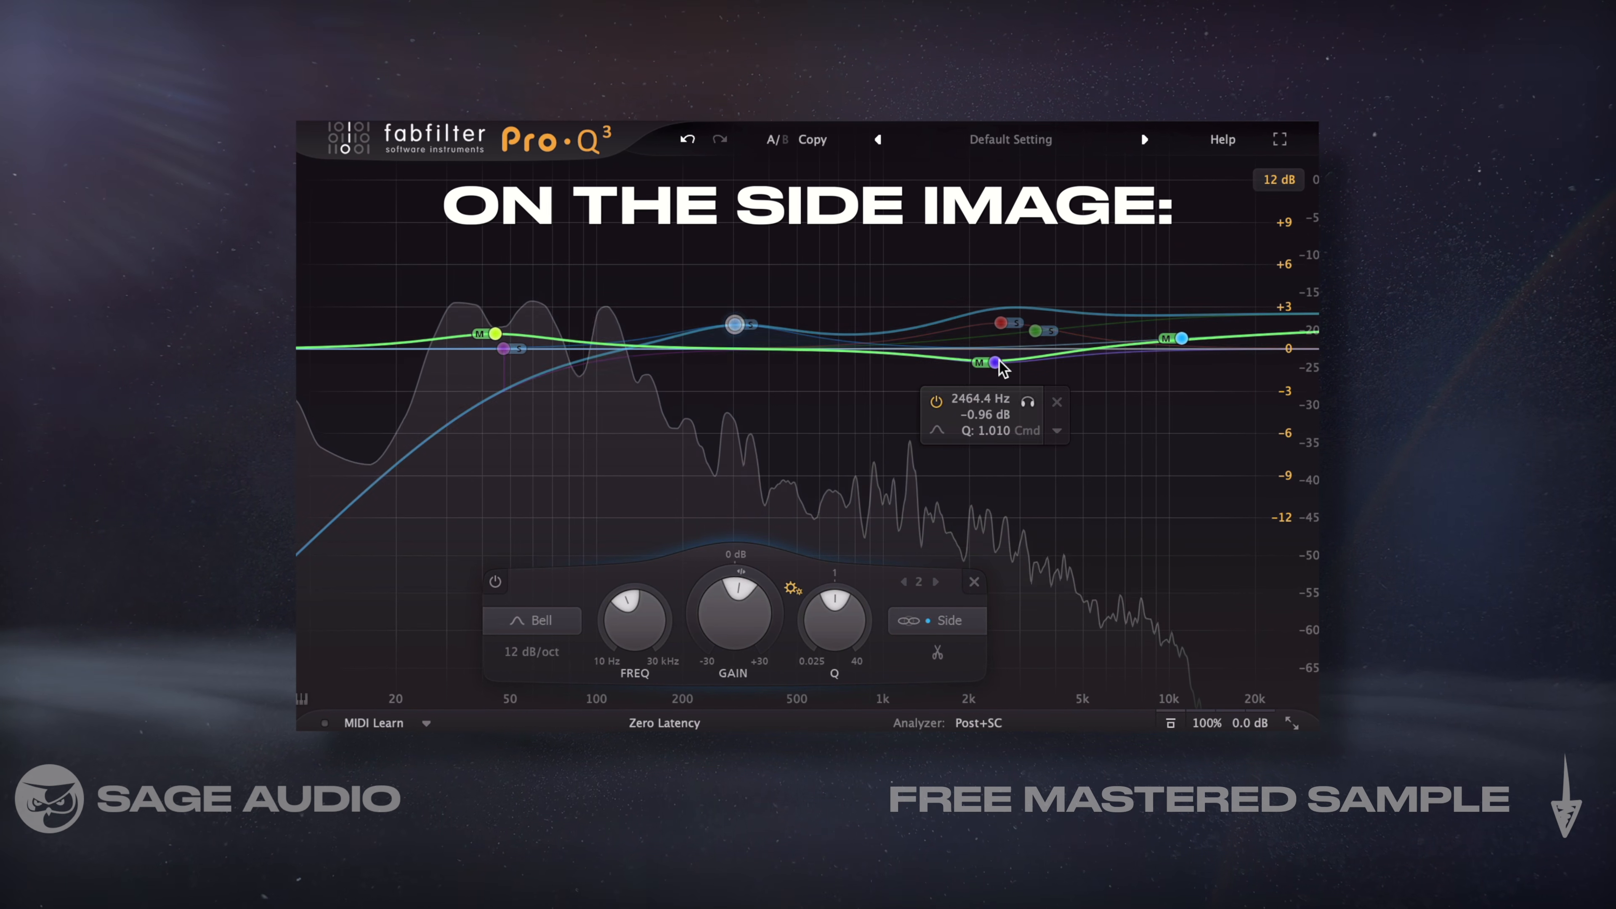
click(1000, 323)
drag(1000, 325, 1001, 325)
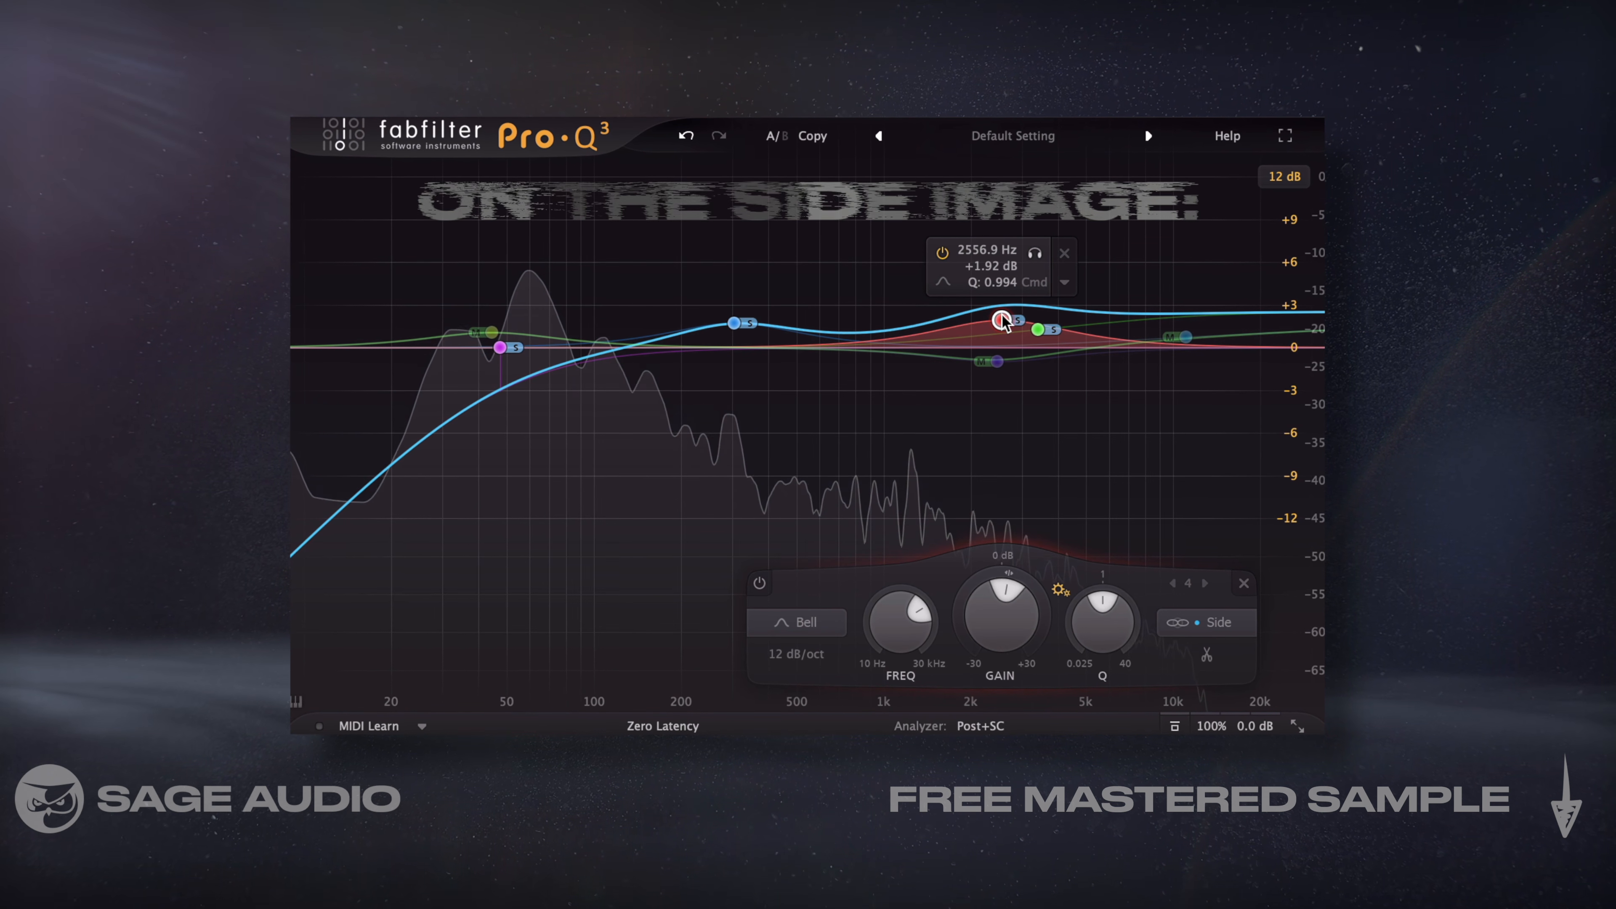
Raise the side high shelf to +3.35 dB at 3417.6 Hz, and select the mid high shelf above 10 kHz.
click(1039, 329)
drag(1044, 330, 1045, 322)
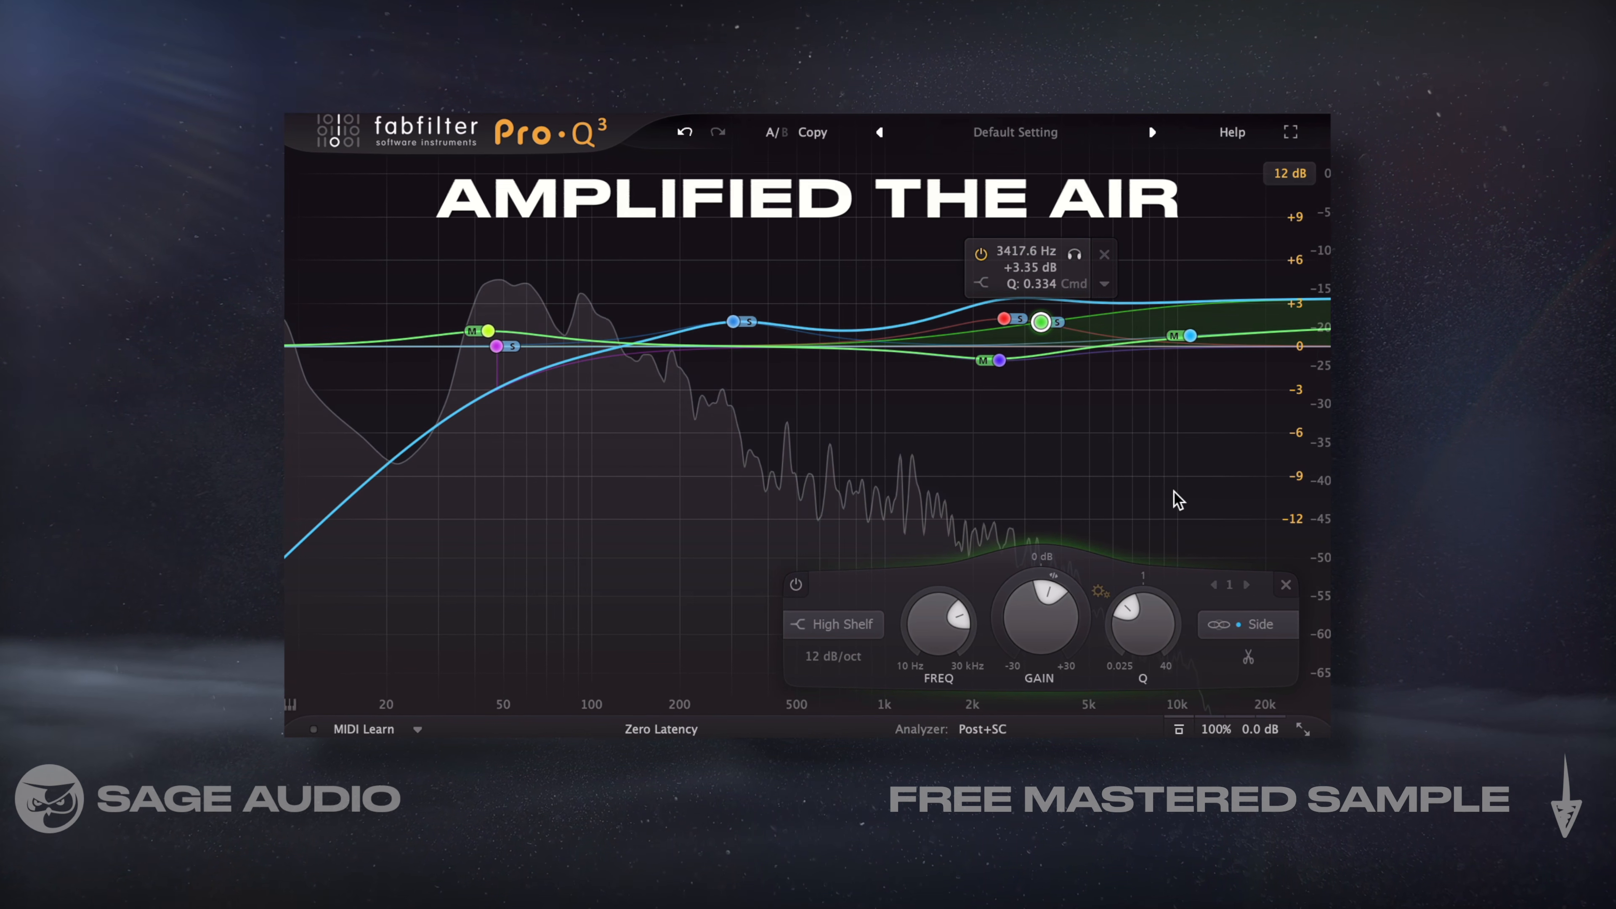
click(1190, 336)
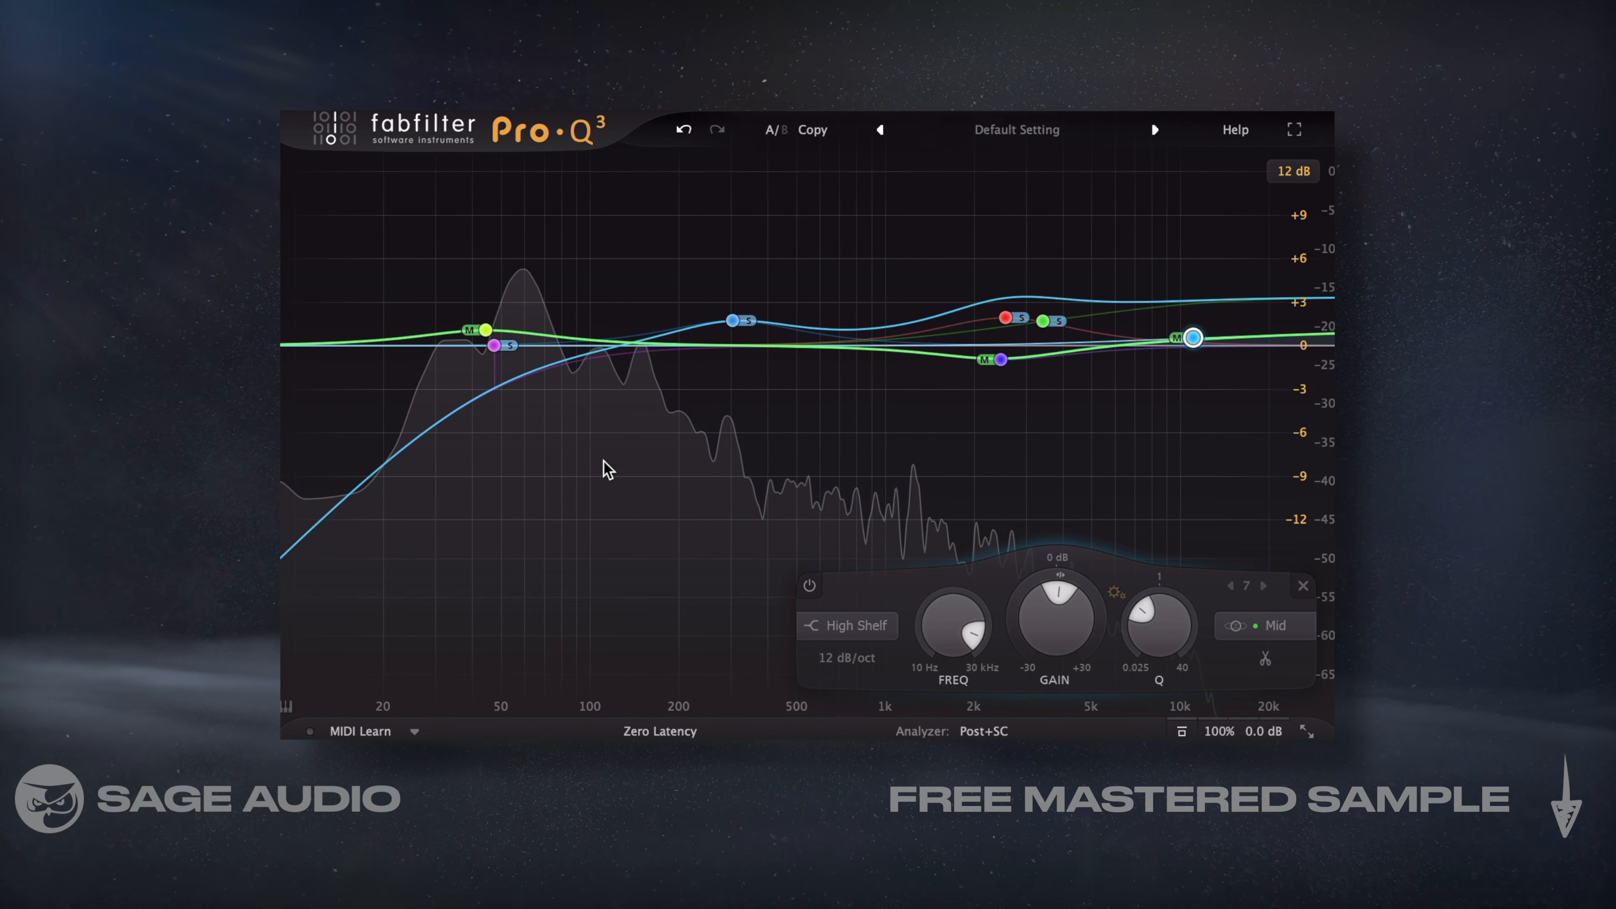
Shift the side low cut to a slightly lower frequency and fine-tune the side bell near 300 Hz.
drag(495, 345, 478, 350)
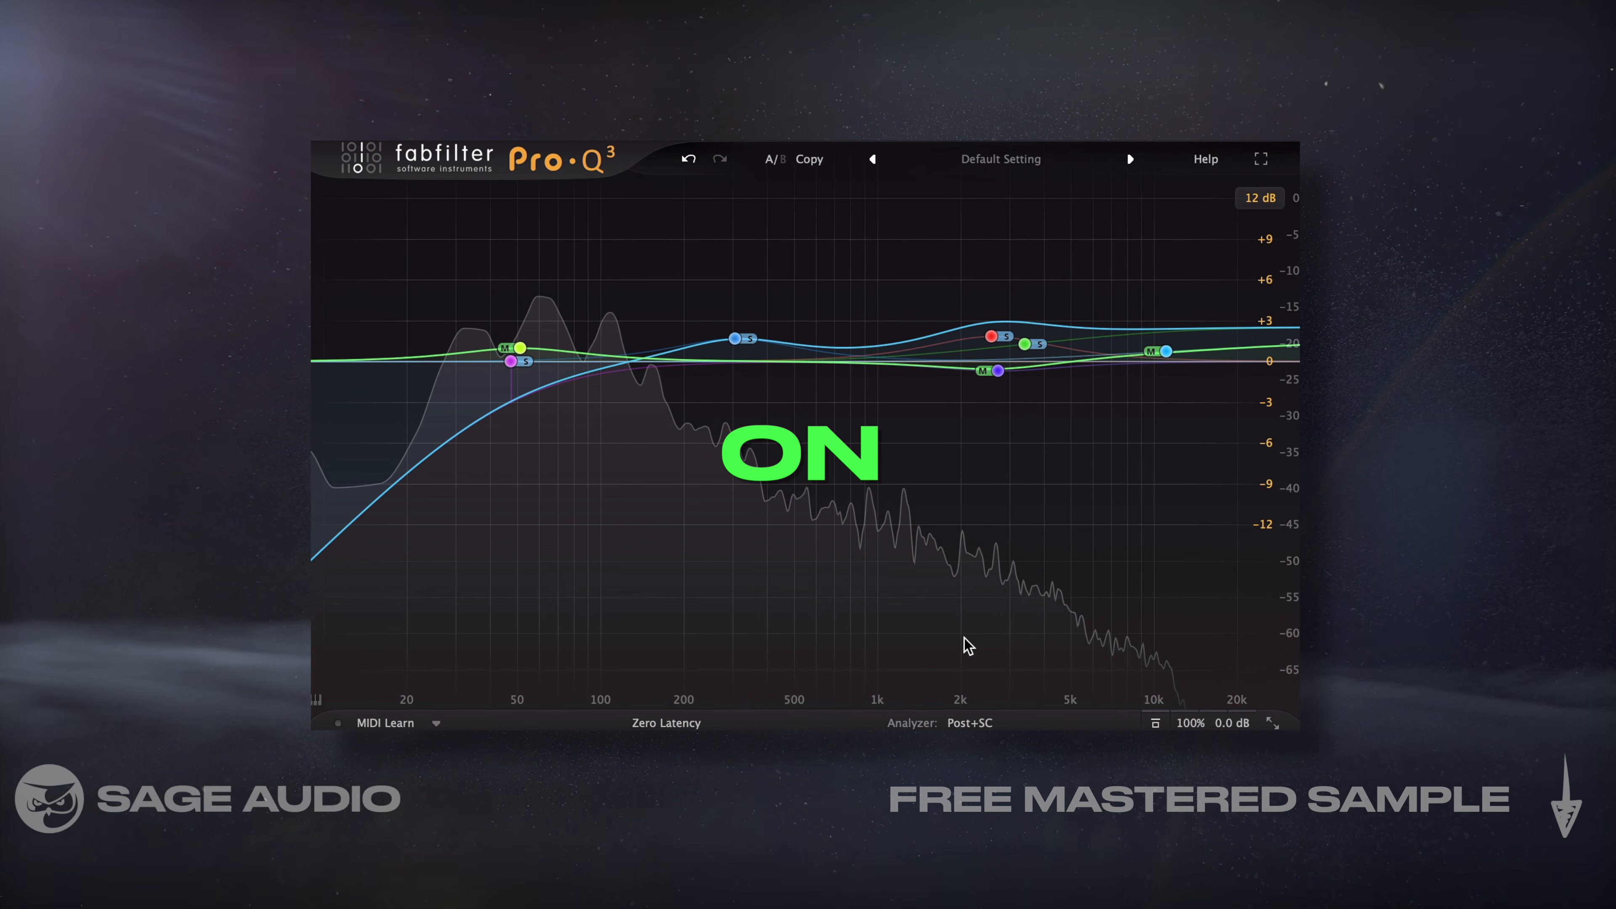
click(767, 270)
drag(765, 268, 762, 268)
drag(732, 327, 731, 325)
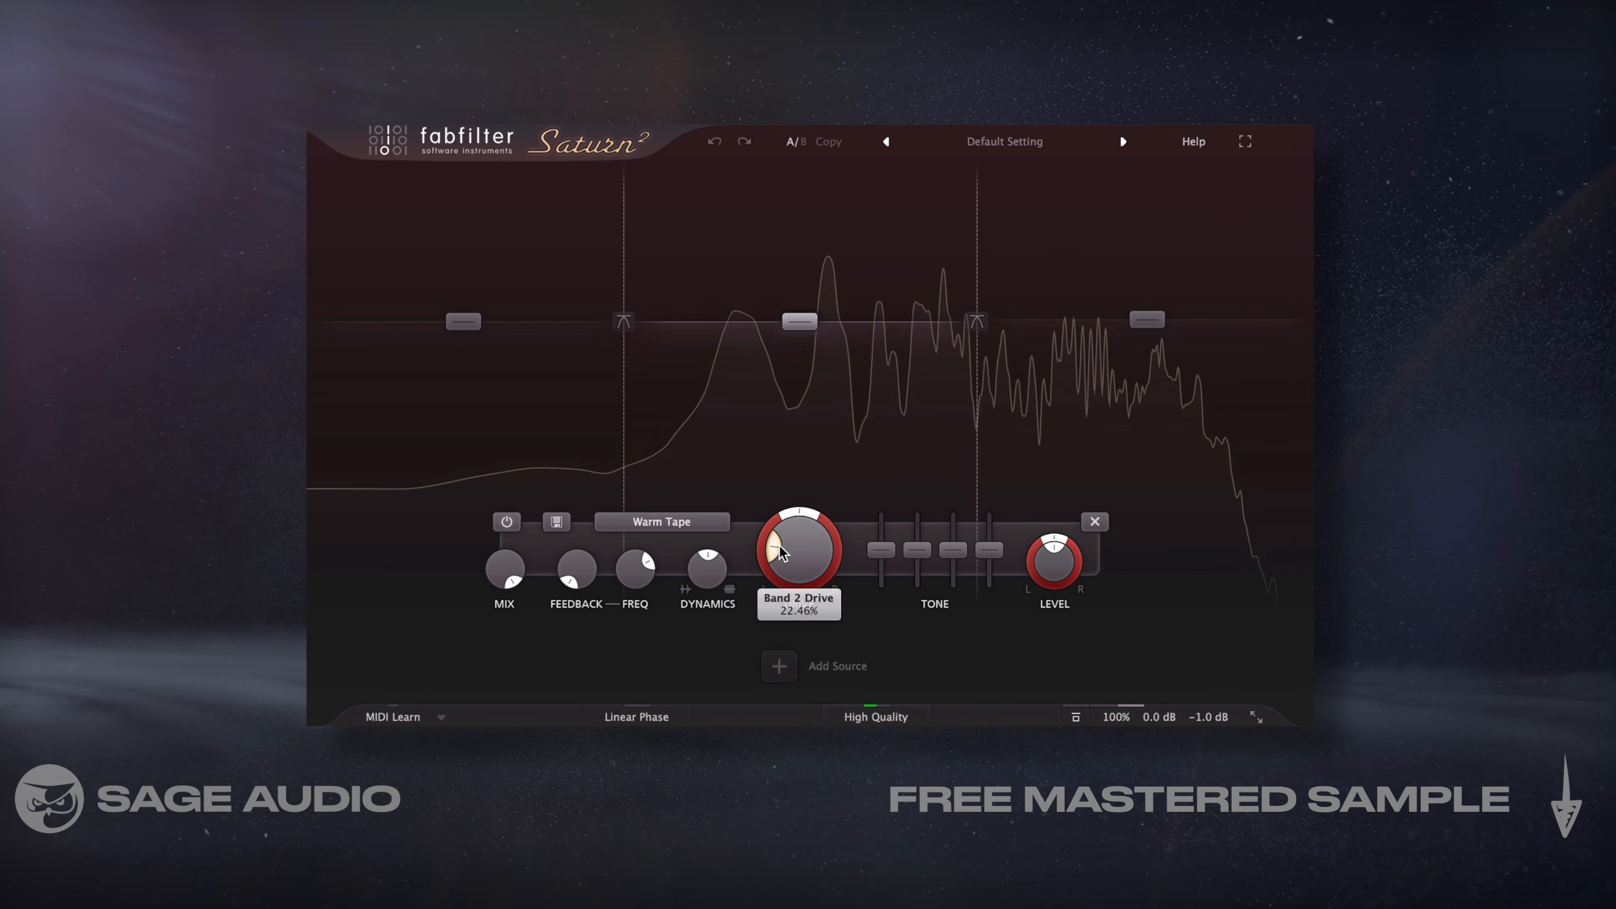
Compare the drive and level settings of the Warm Tape middle band and the Clean Tube high band in Saturn 2.
click(1096, 337)
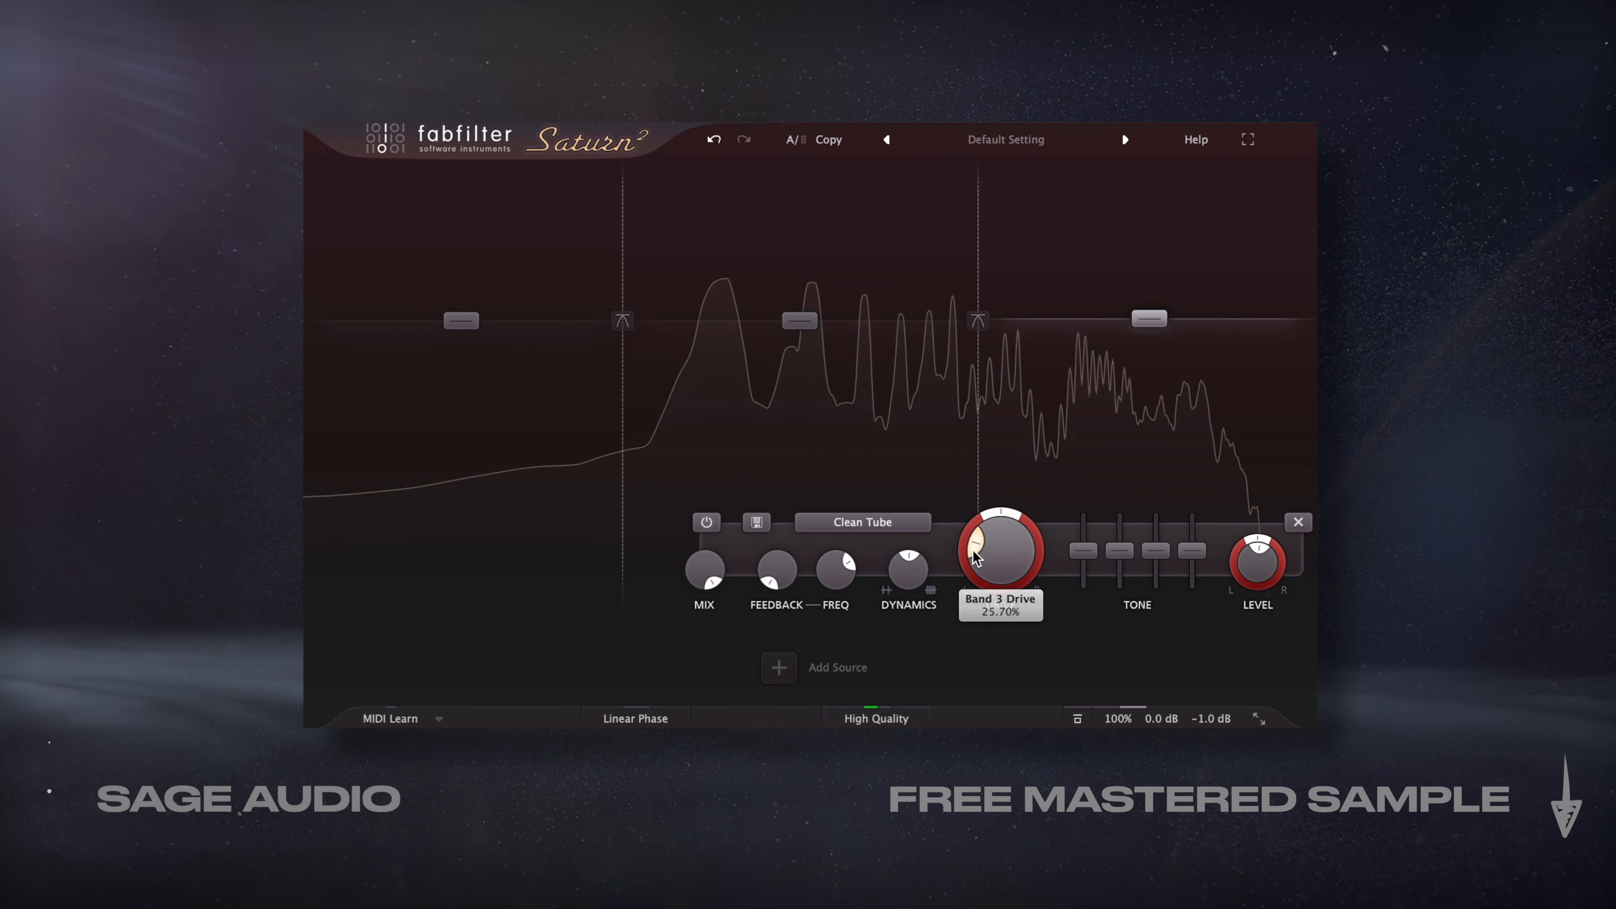
click(819, 378)
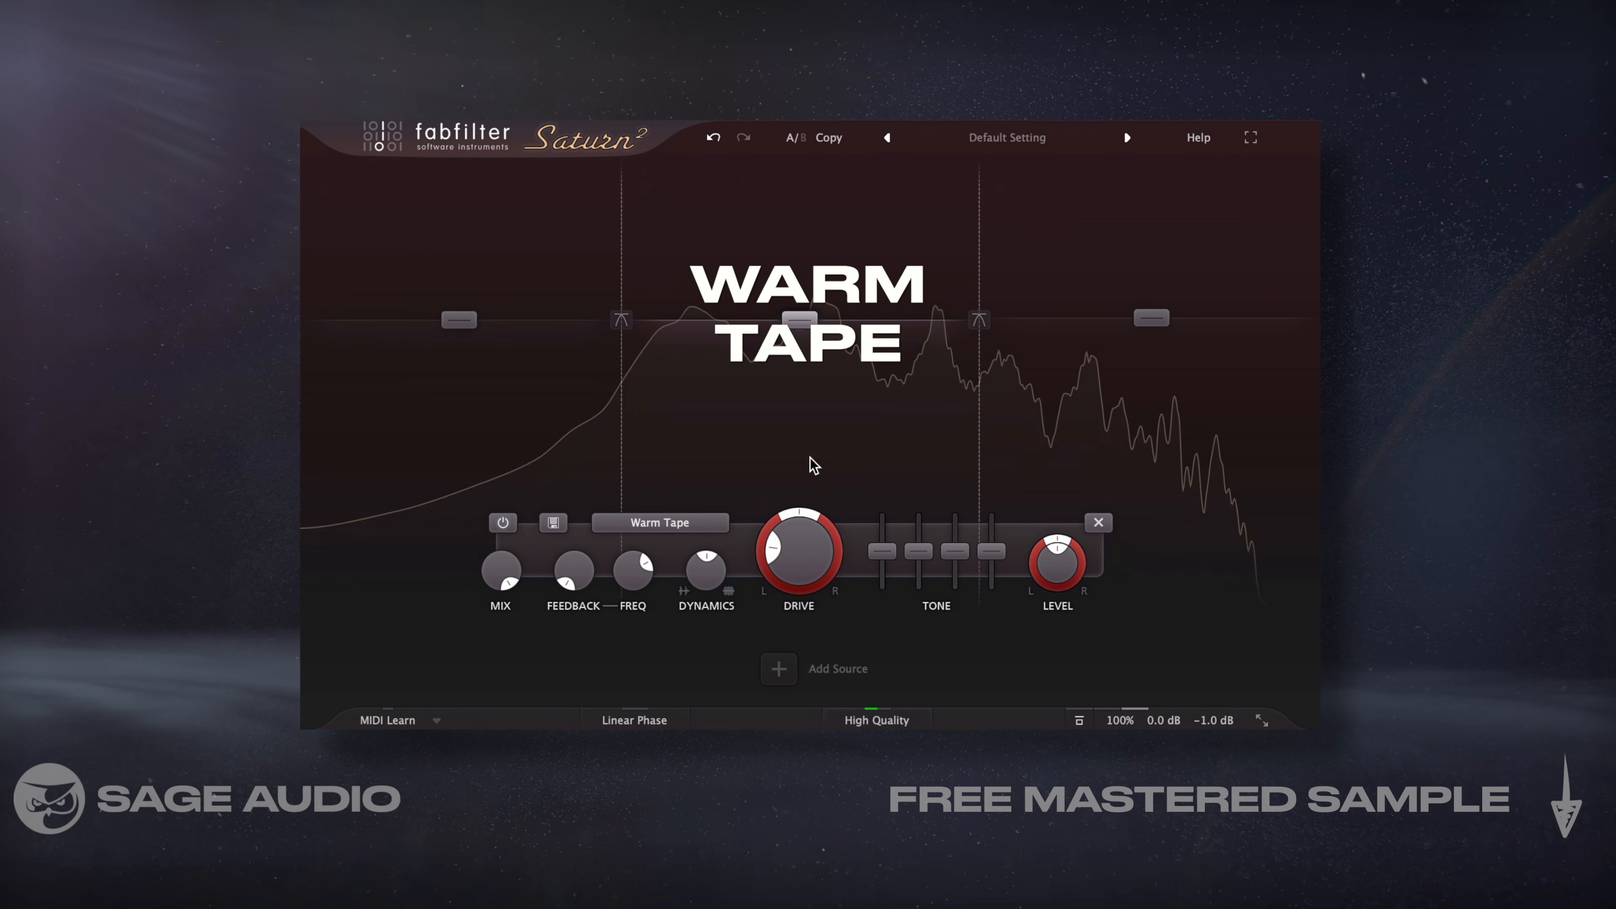
click(1097, 380)
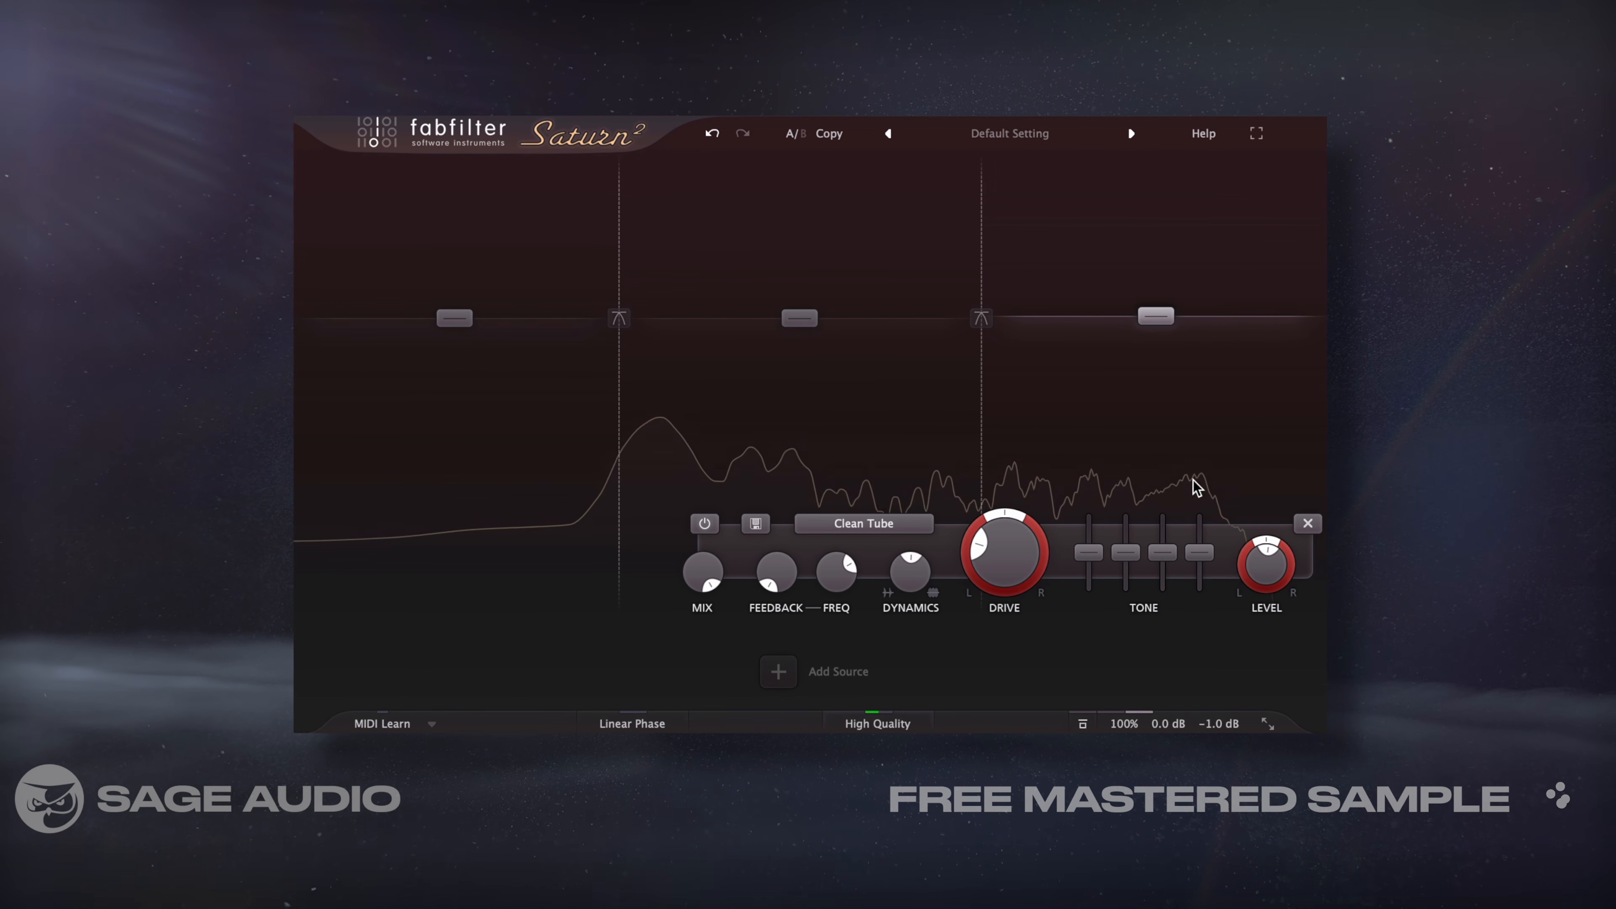
mouse_move(1260, 573)
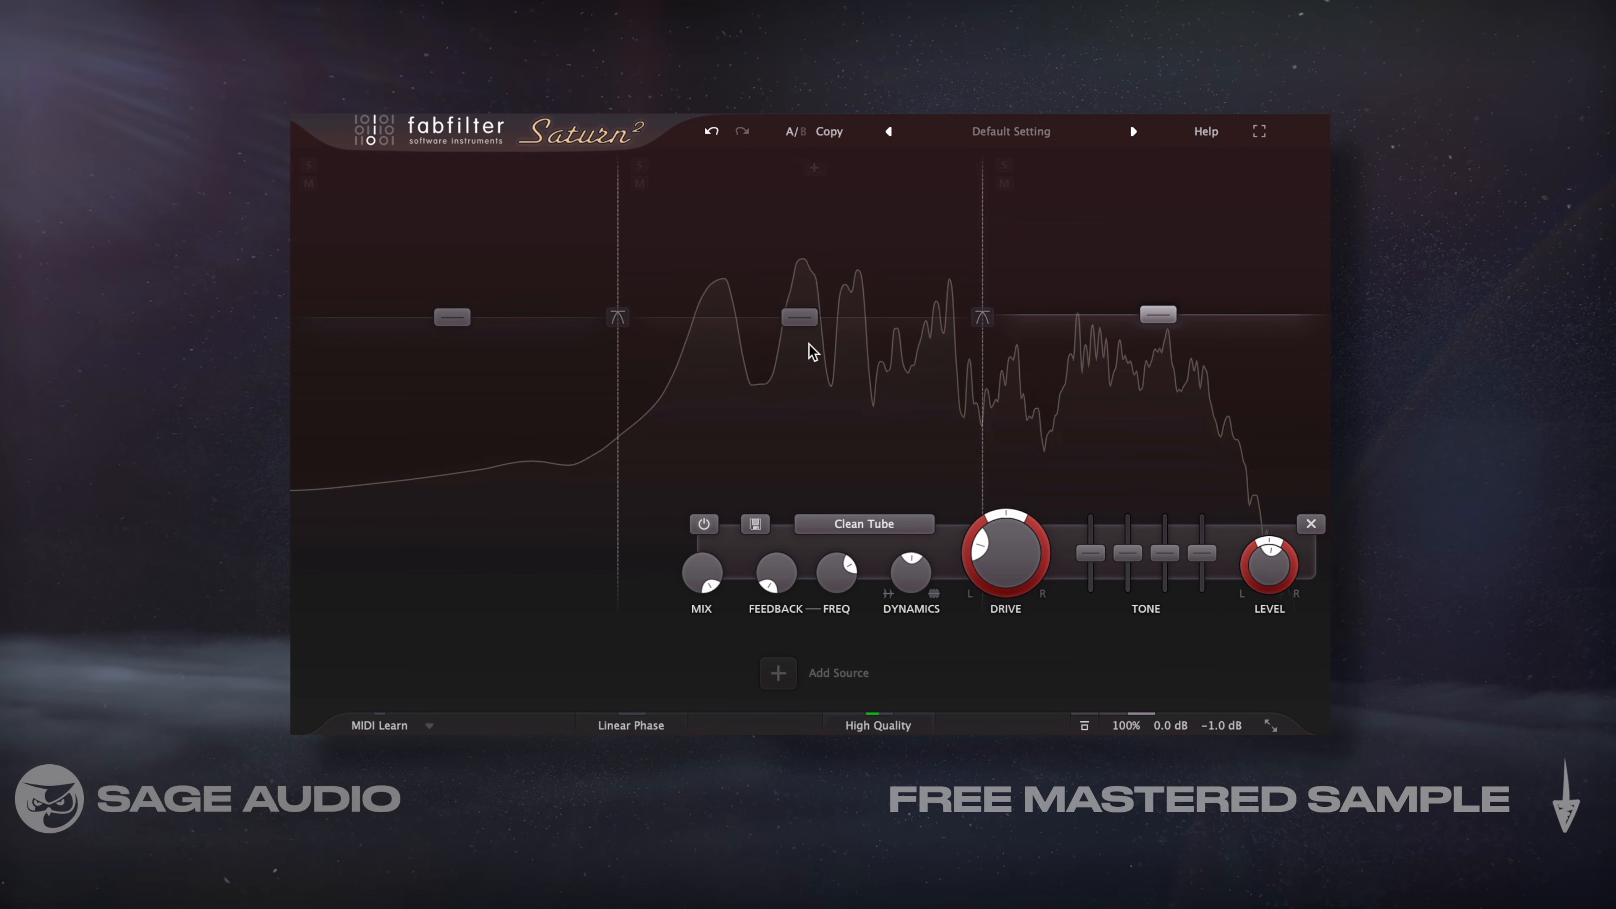
click(799, 317)
mouse_move(781, 565)
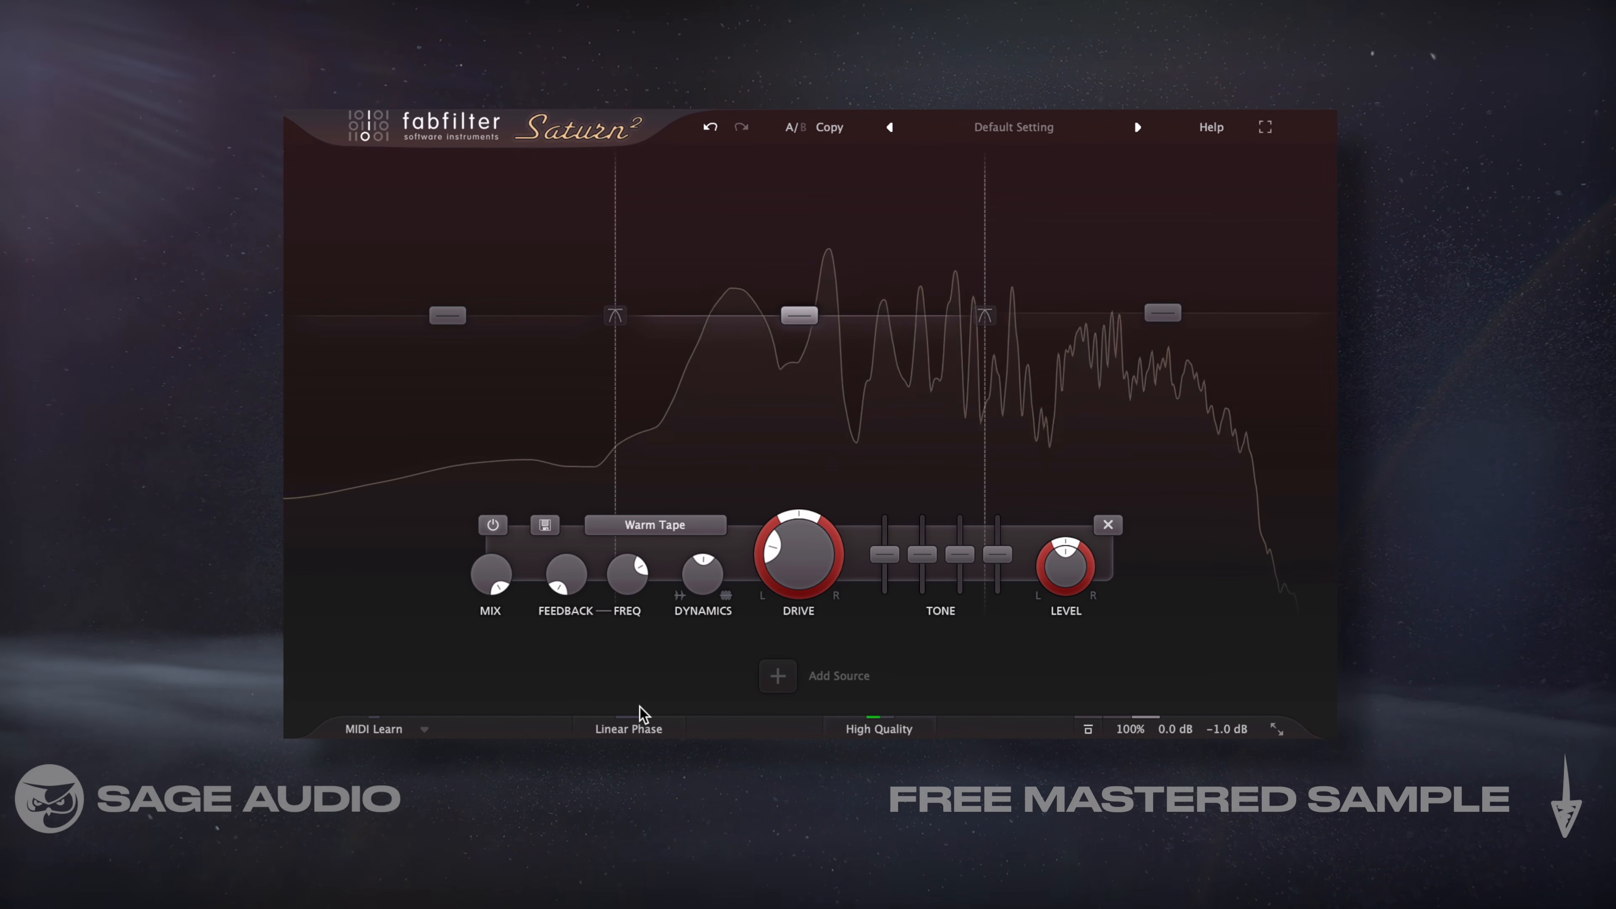
mouse_move(787, 558)
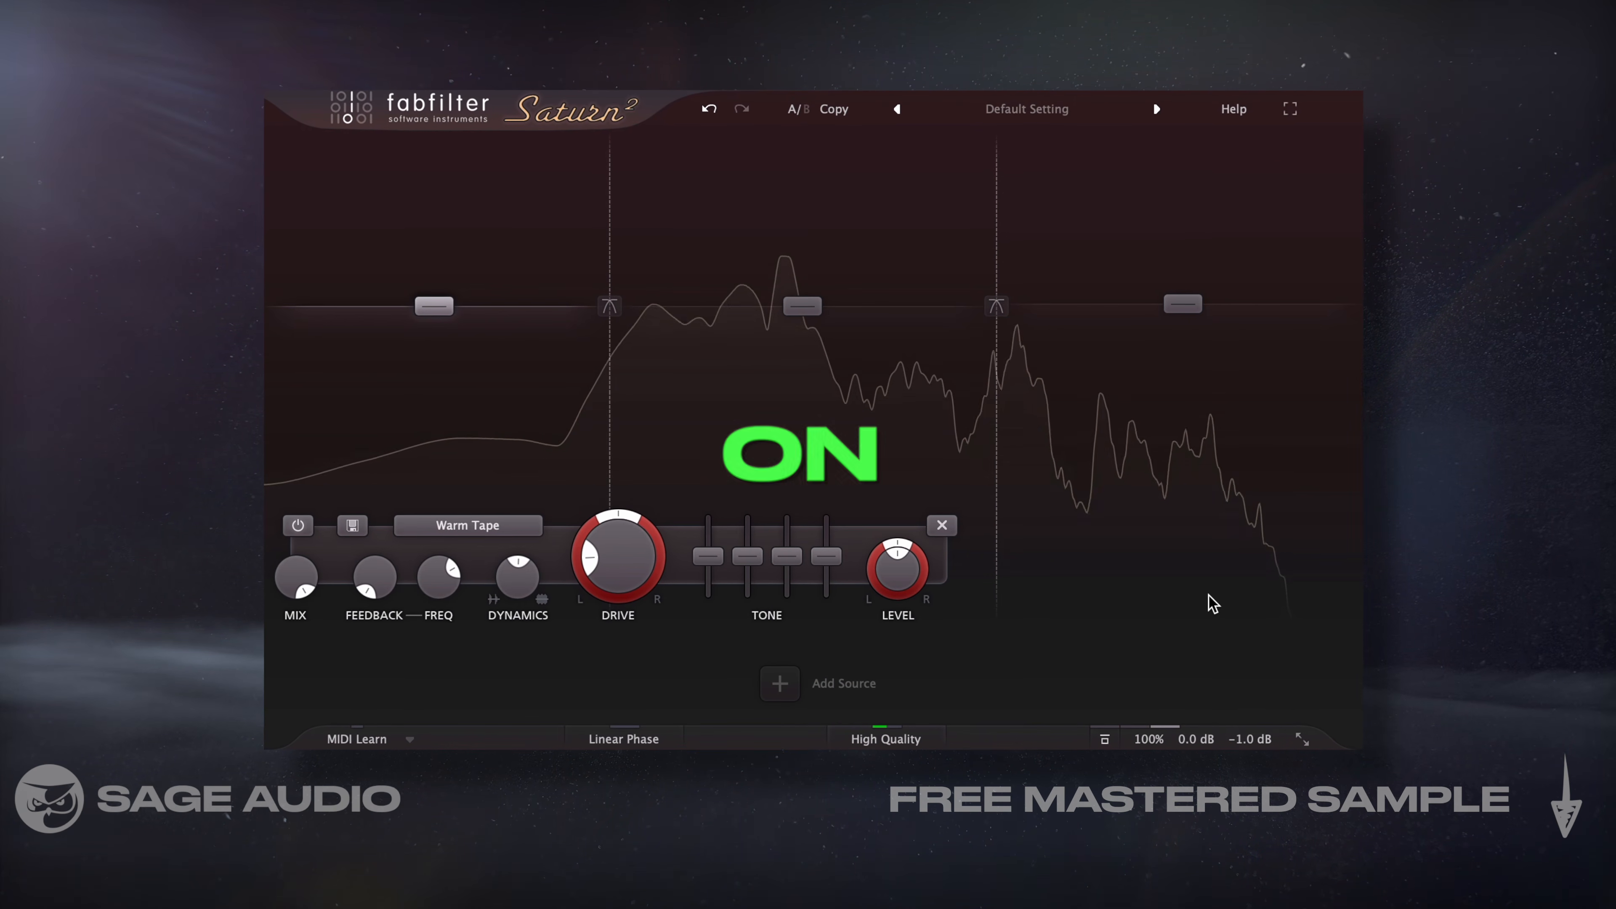
Check the middle band's drive and slightly lower the output level of the Clean Tube high band.
click(803, 306)
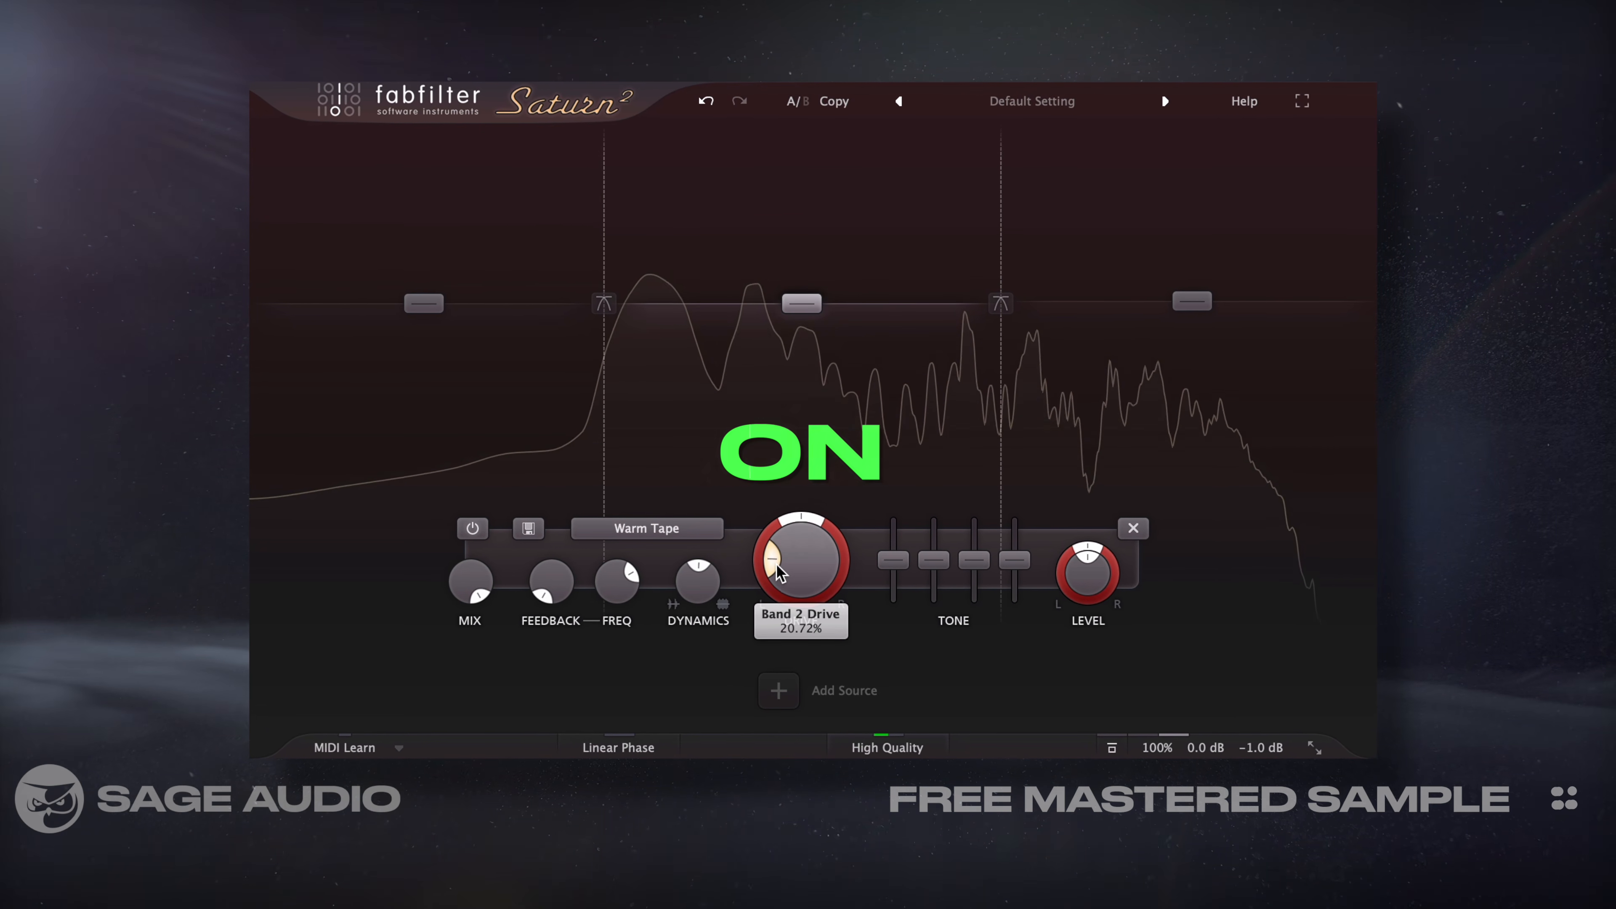
click(1188, 302)
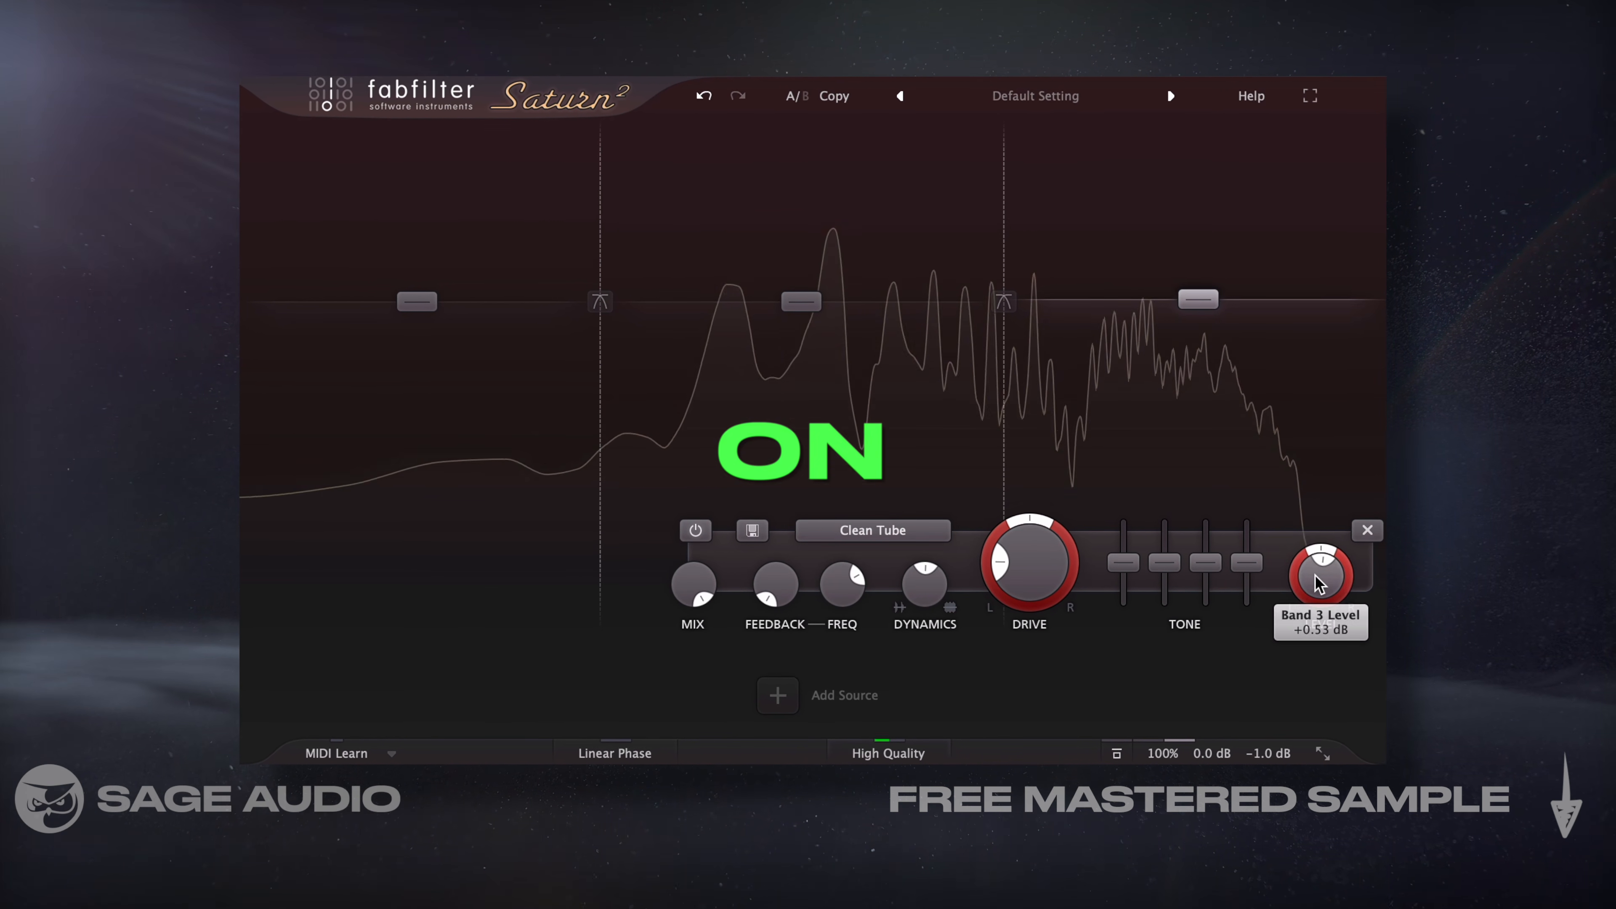
drag(1314, 576, 1314, 586)
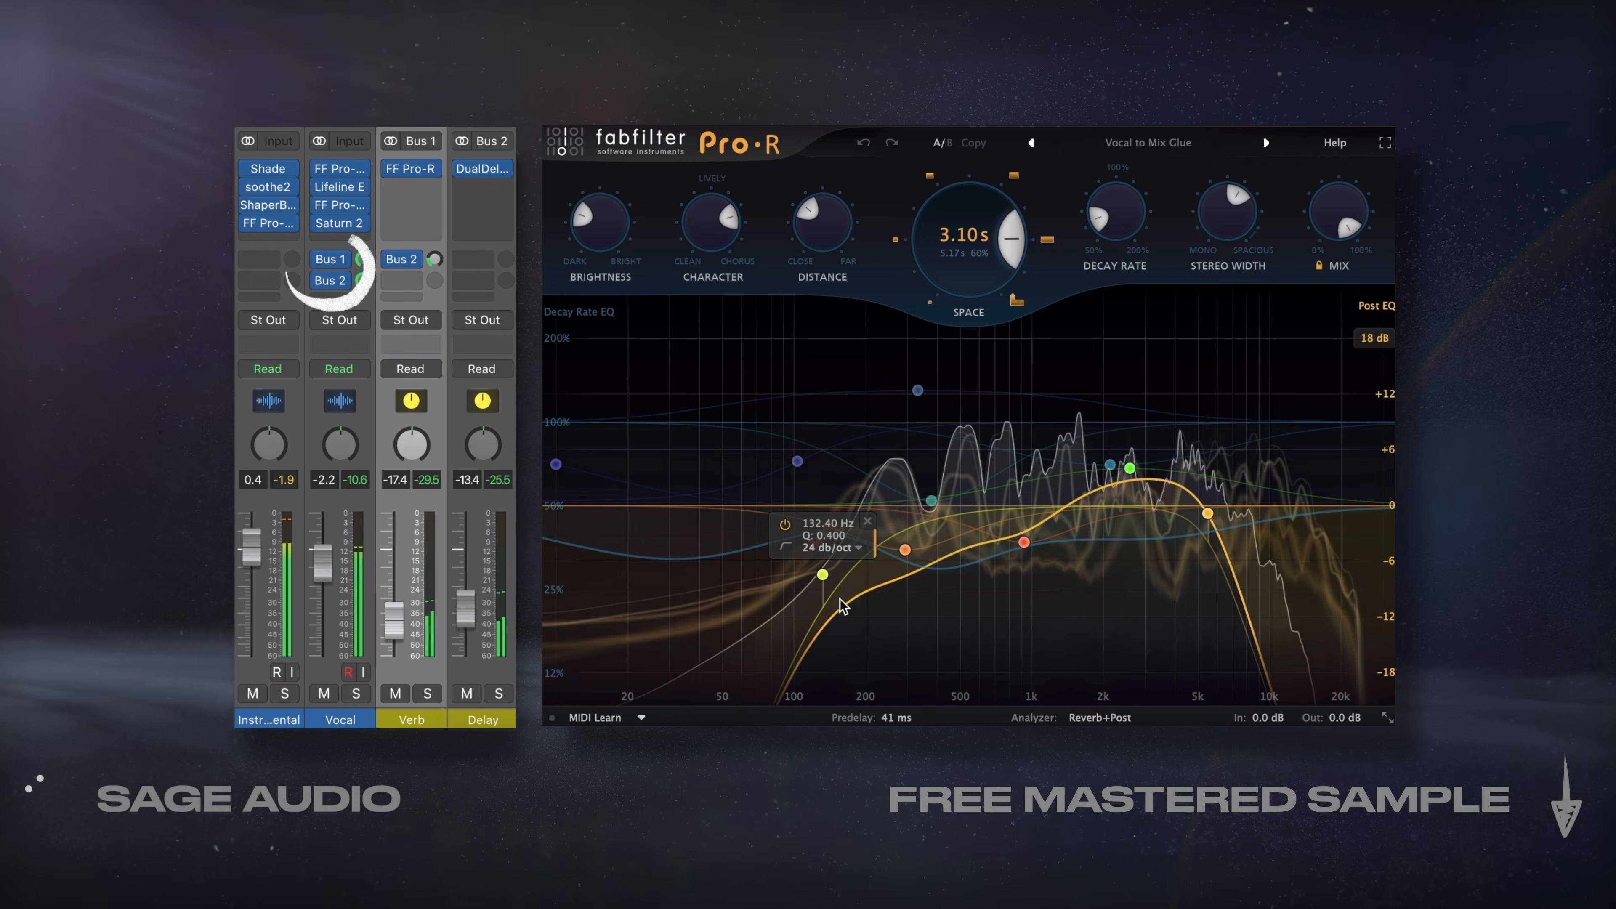
Check the Pro-R reverb curve, and access the ducking control in Dual Delay X on the Delay bus.
mouse_move(1071, 474)
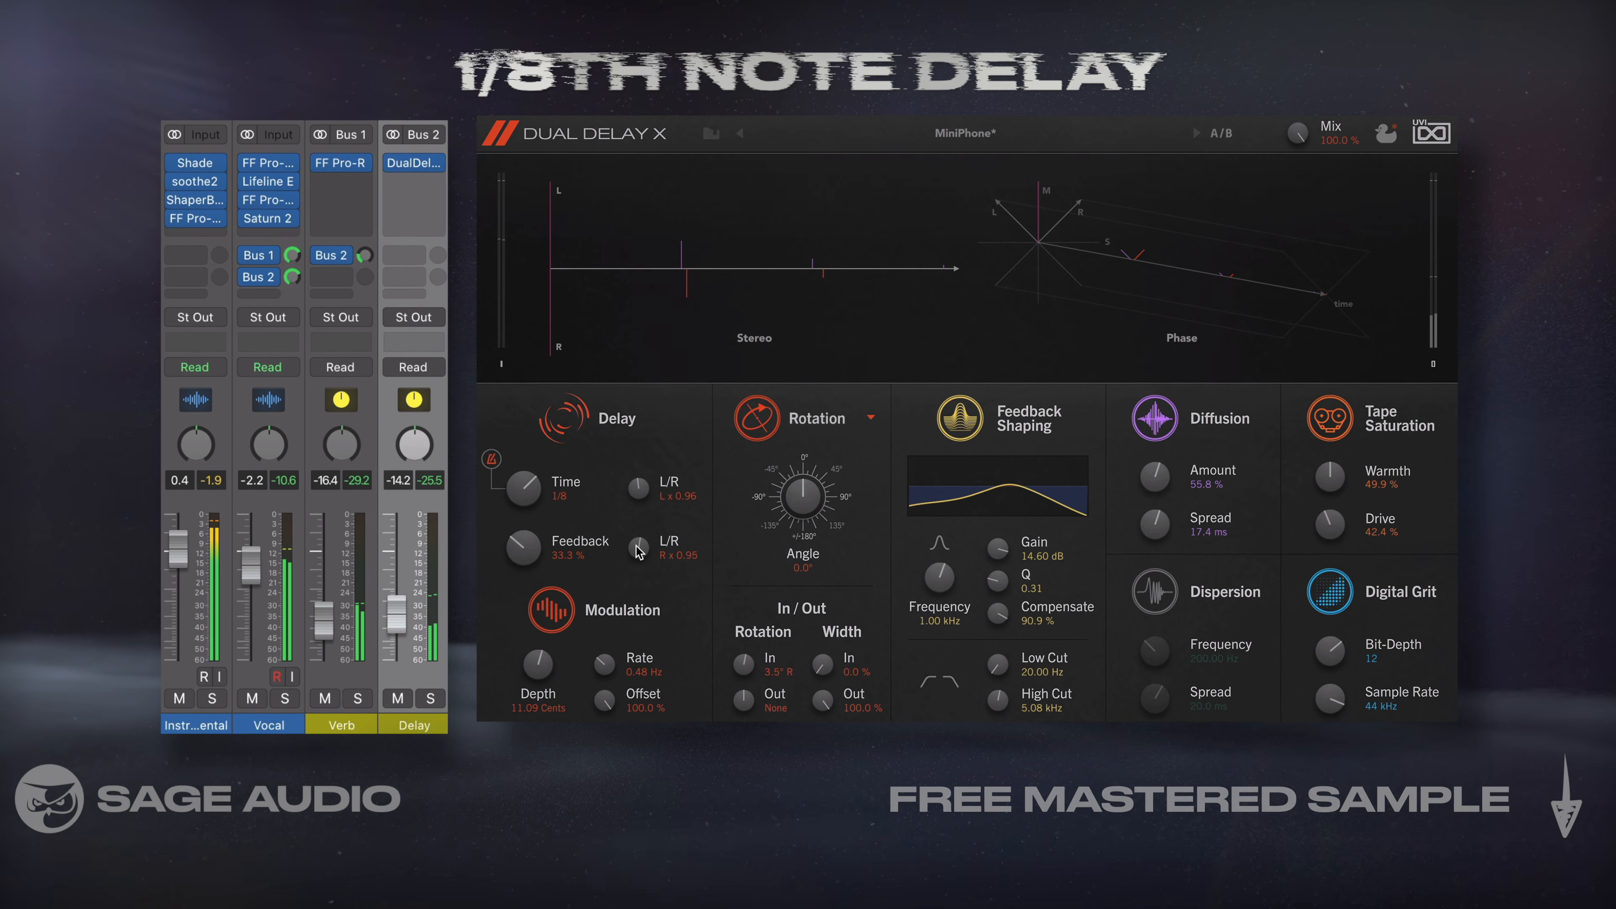
click(1390, 135)
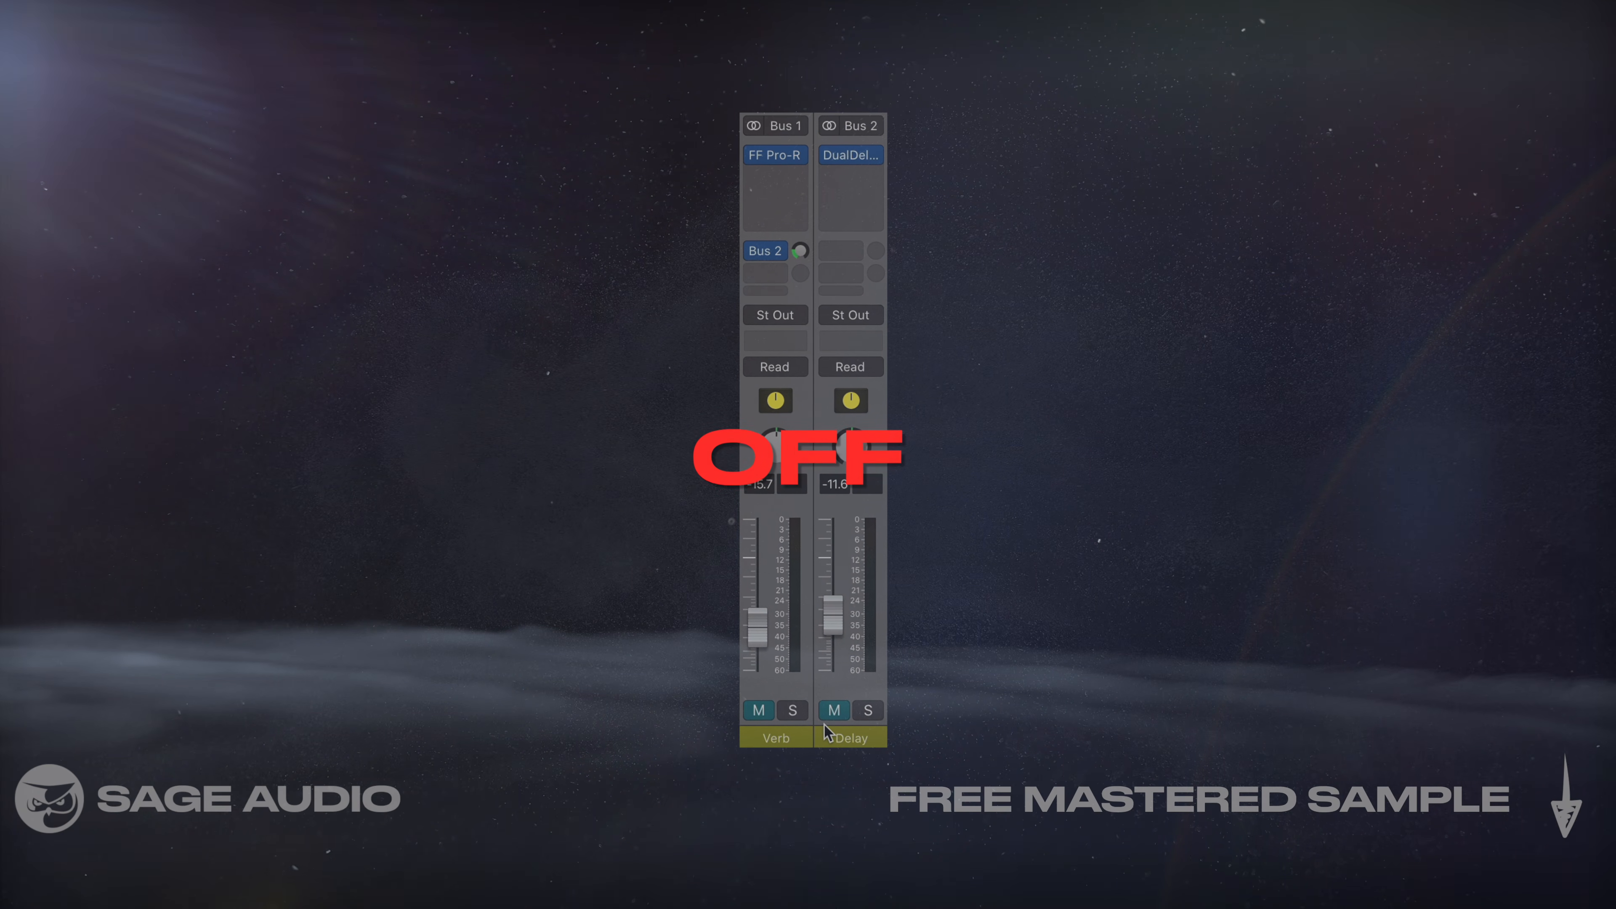
Unmute the Verb and Delay buses and audition them in solo before releasing the solo.
click(762, 721)
click(787, 731)
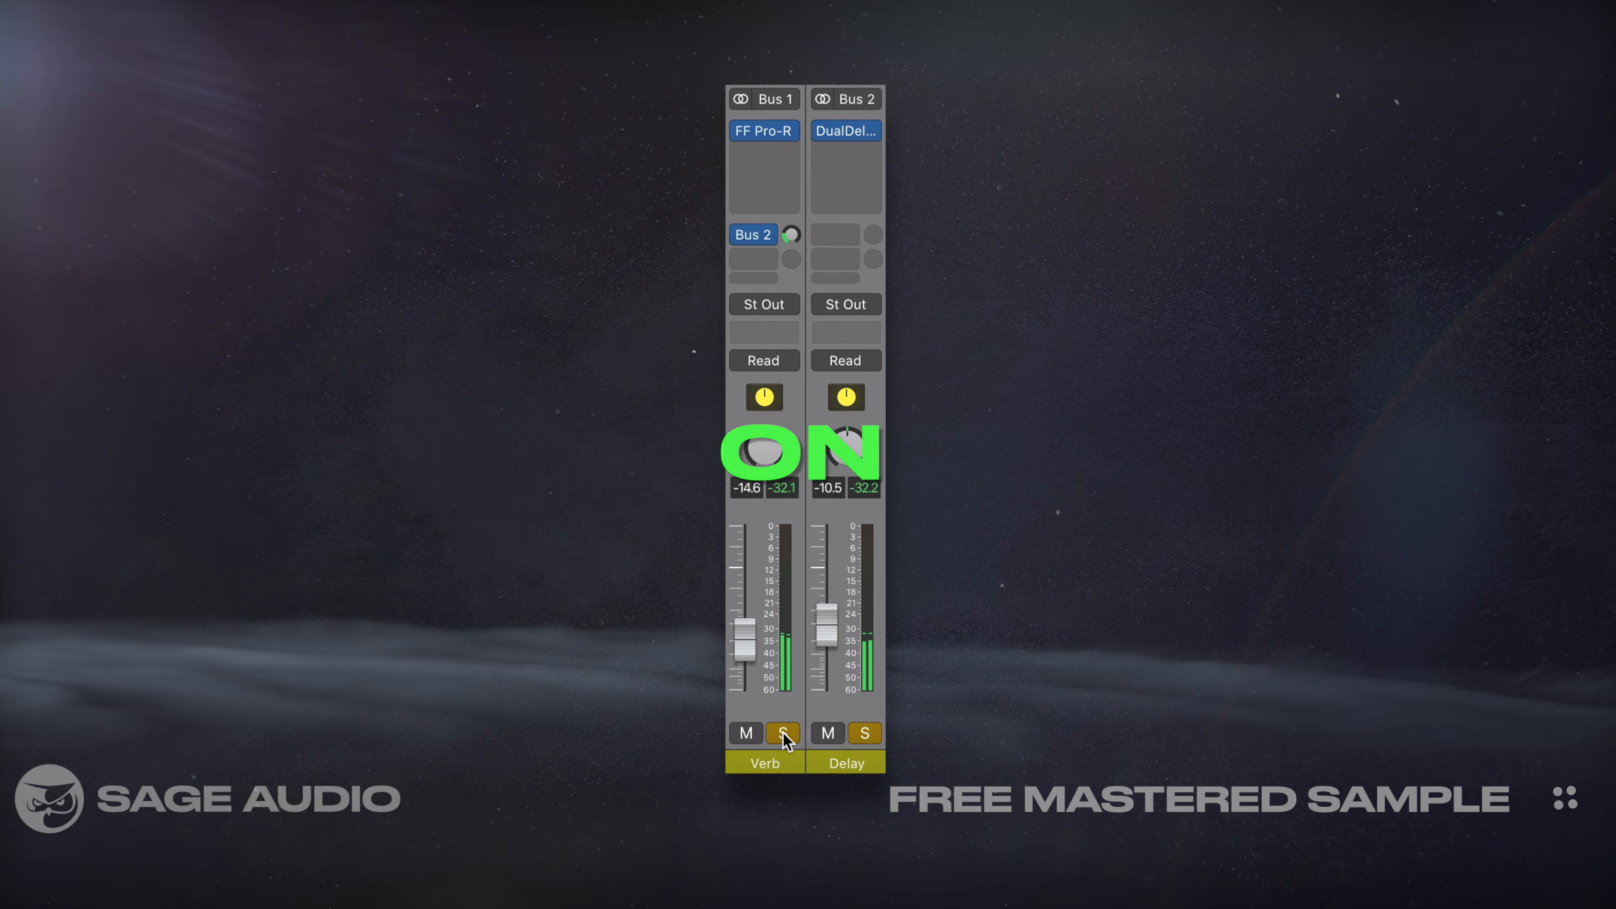
click(785, 734)
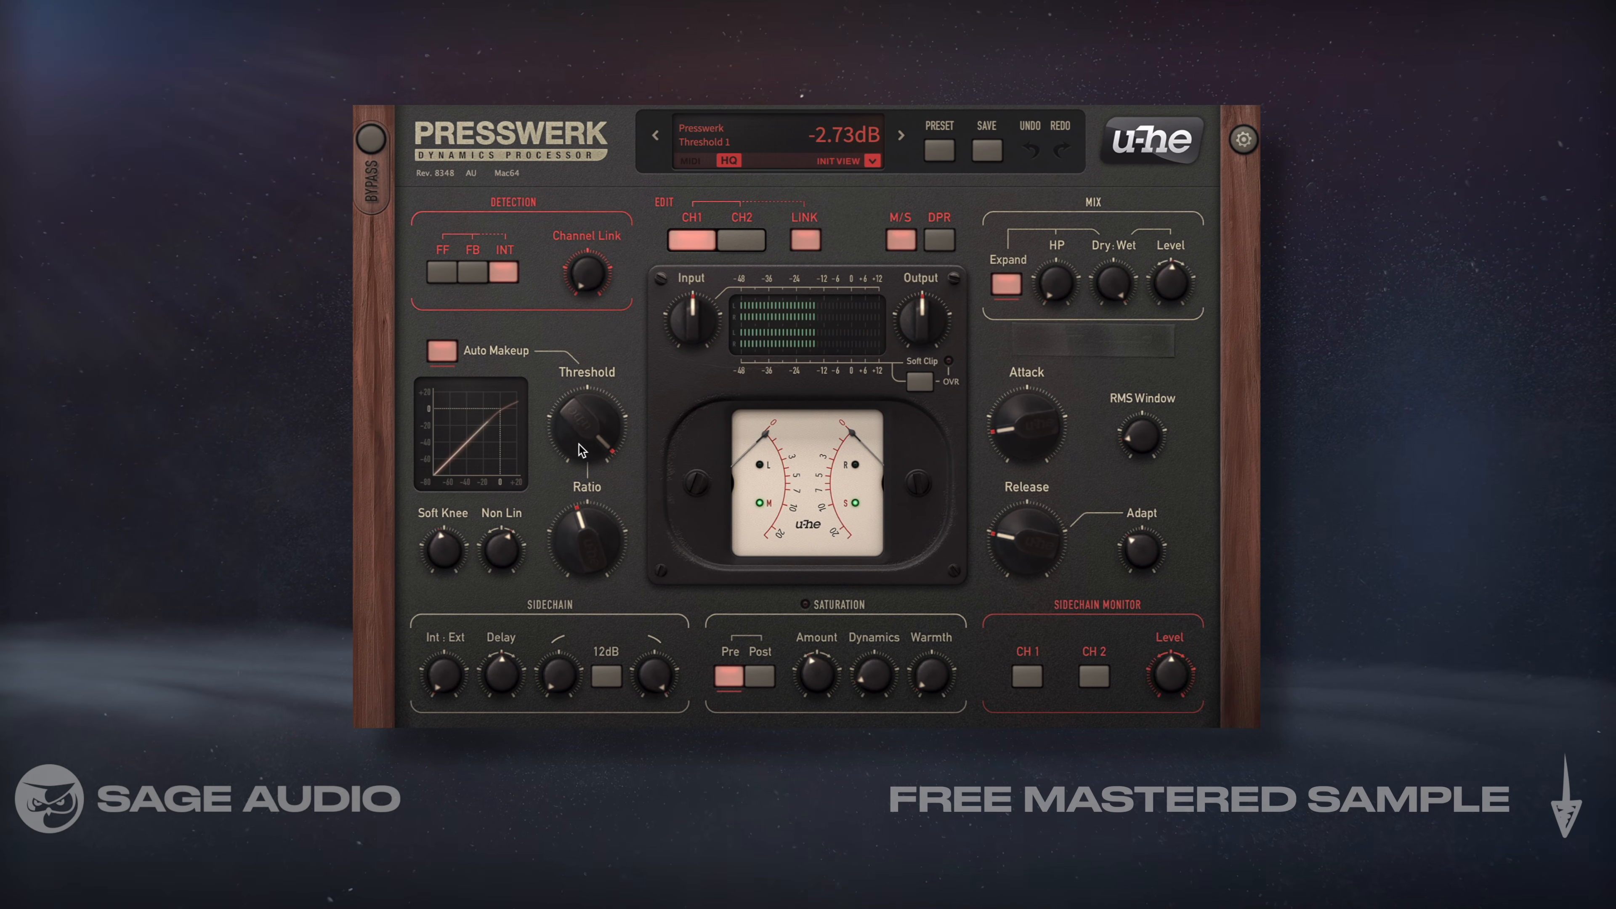
Switch to Presswerk, lower the compression ratio slightly and check the saturation amount.
drag(577, 539, 576, 555)
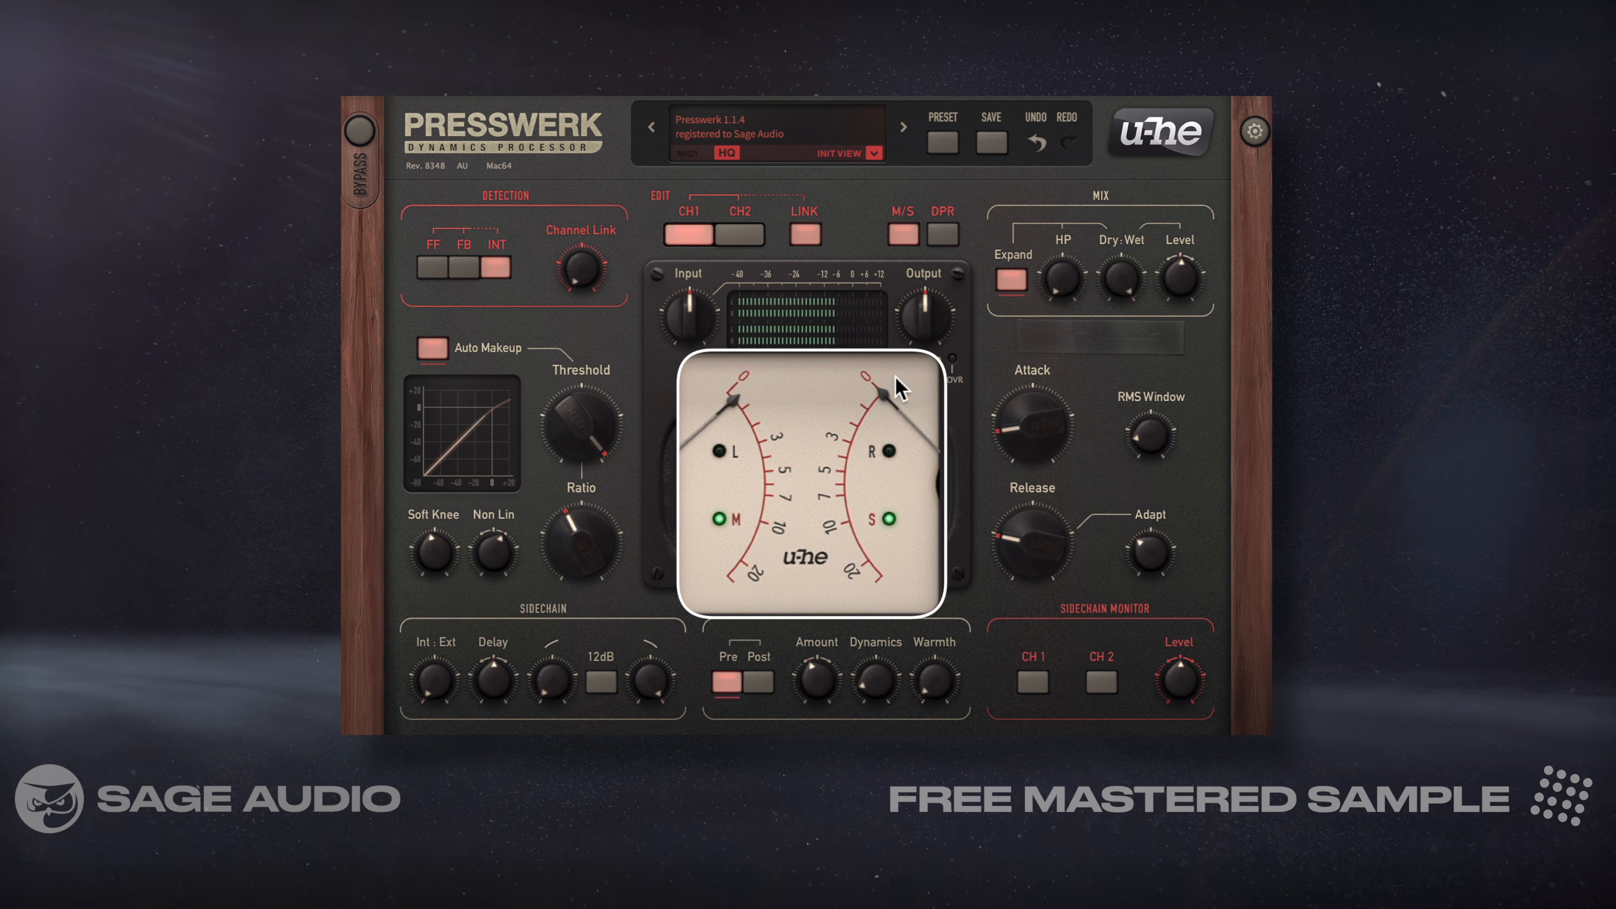
mouse_move(821, 687)
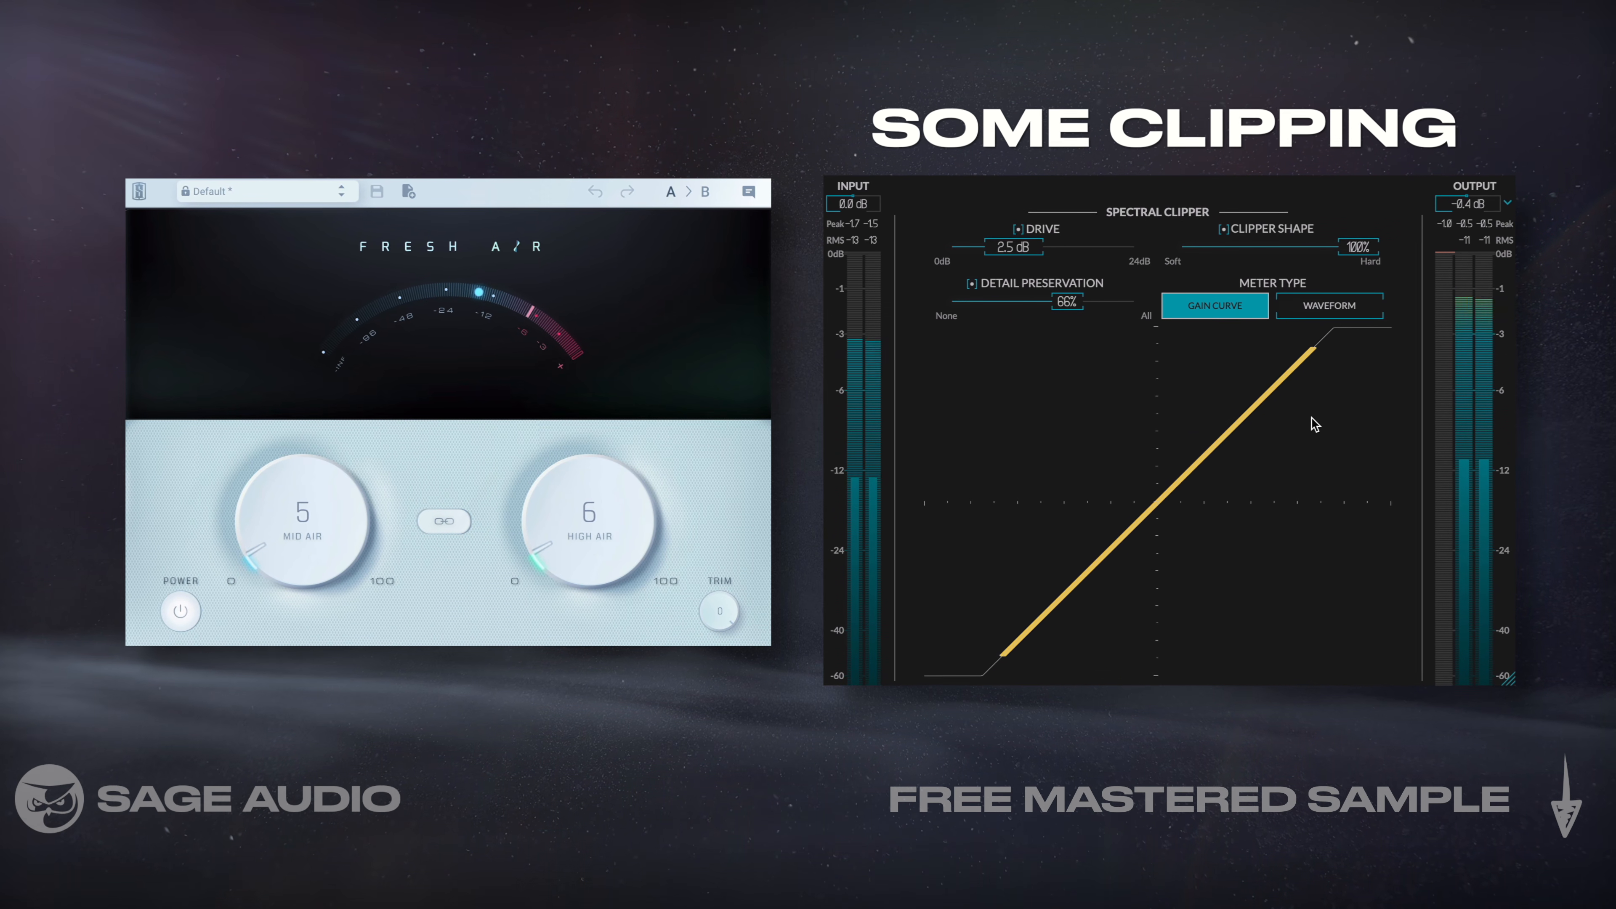
Set the Spectral Clipper's drive to 3.0 dB and detail preservation to 70%, and fine-tune Fresh Air's High Air amount.
drag(1010, 246, 1016, 246)
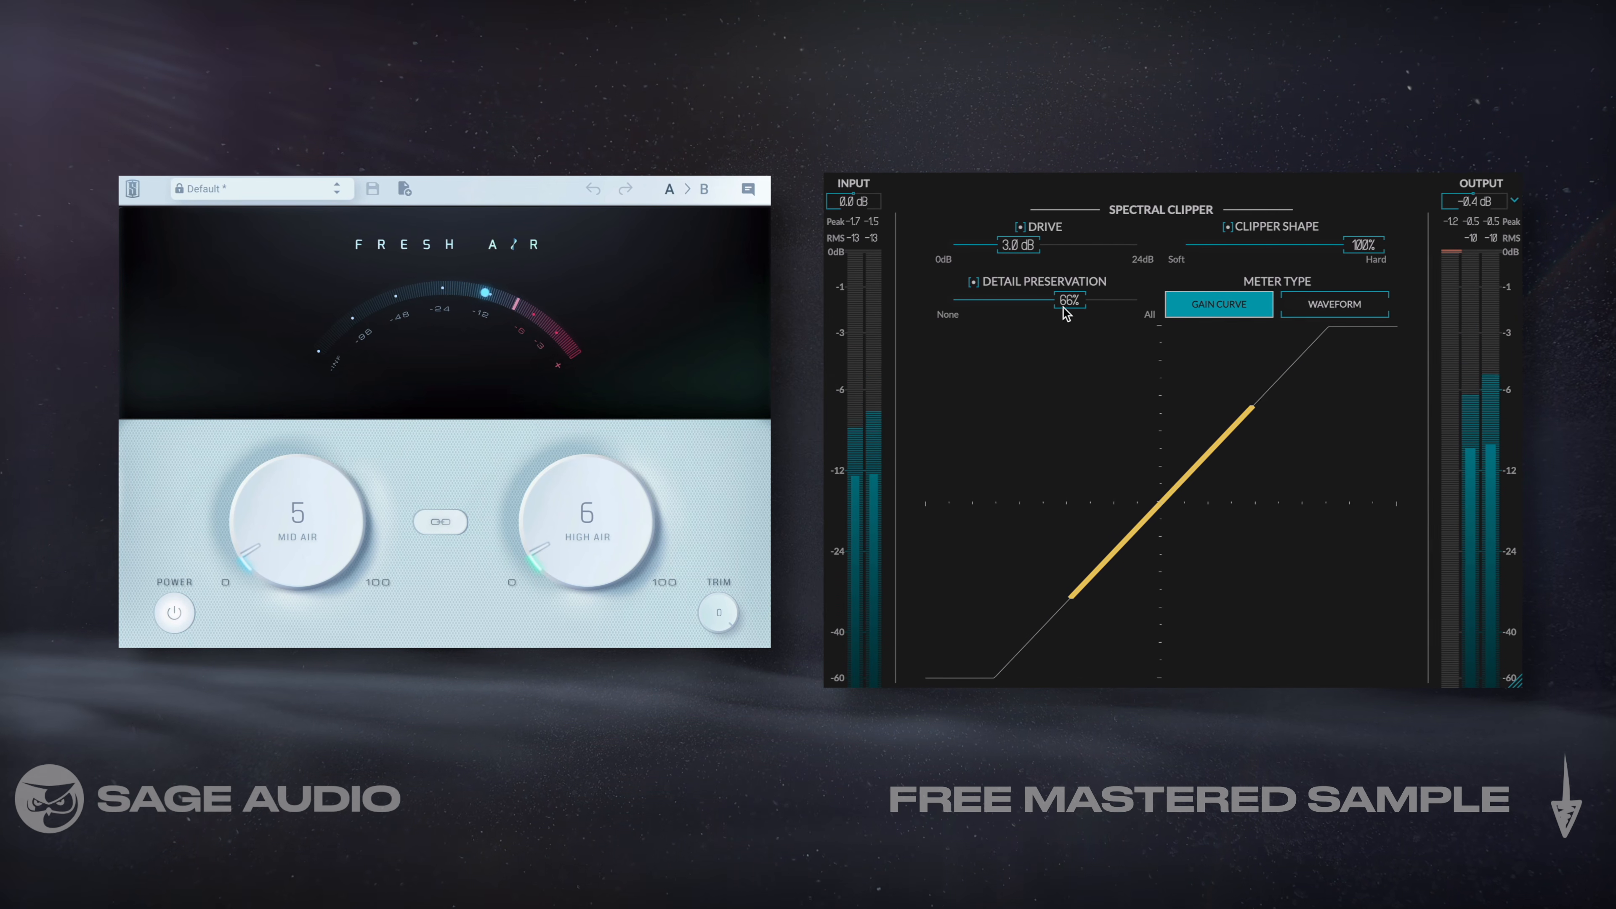
drag(1072, 308, 1075, 308)
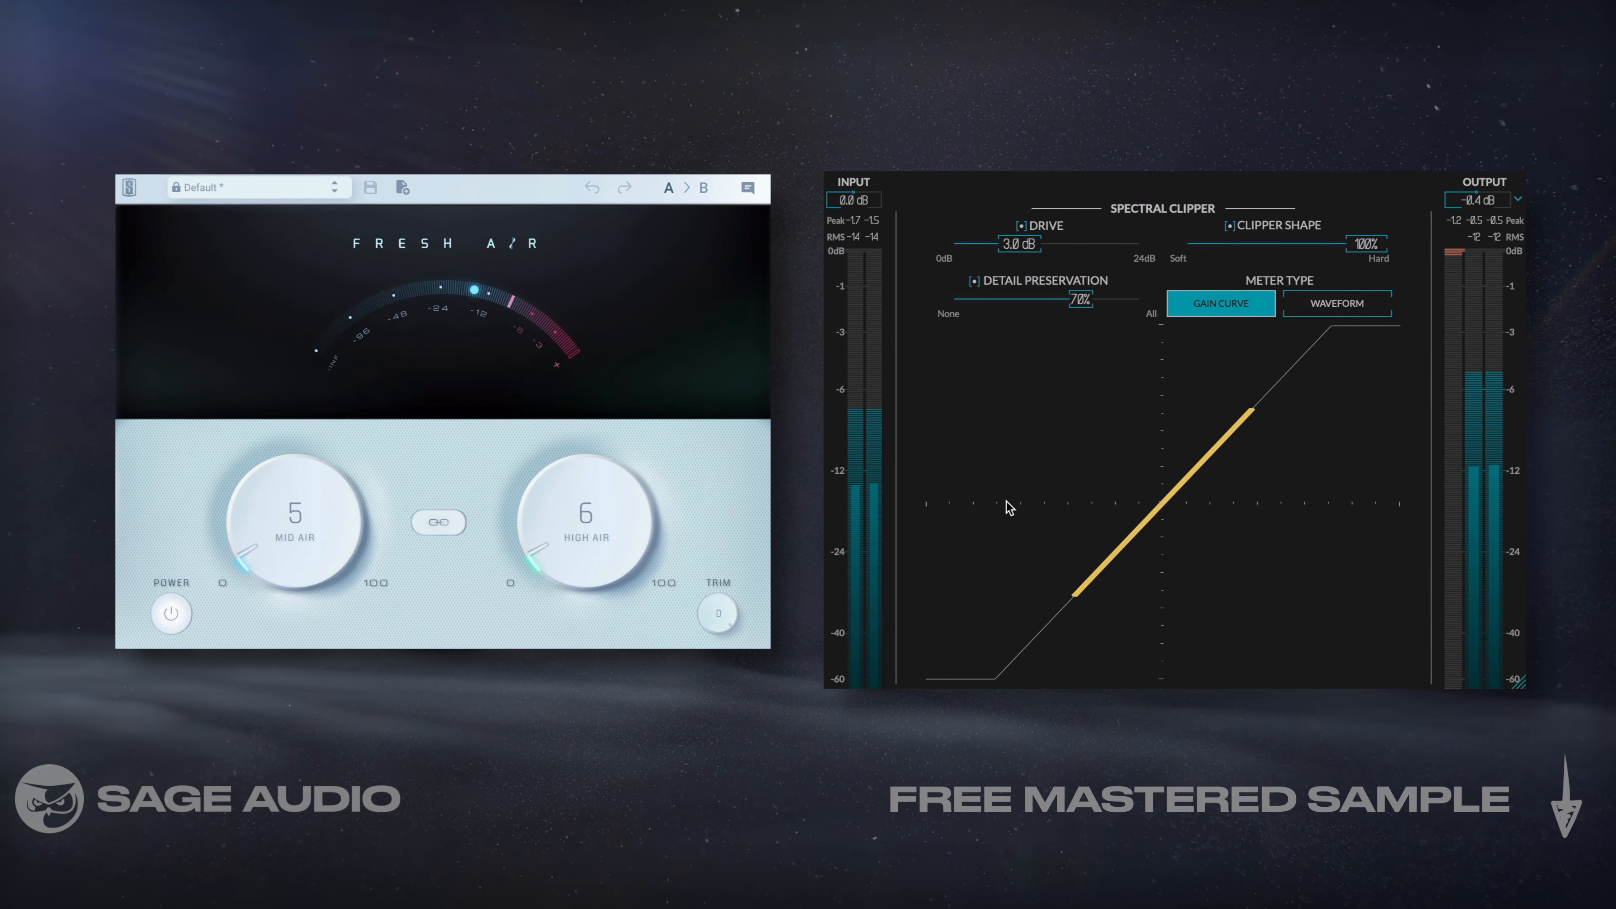
drag(589, 543, 589, 539)
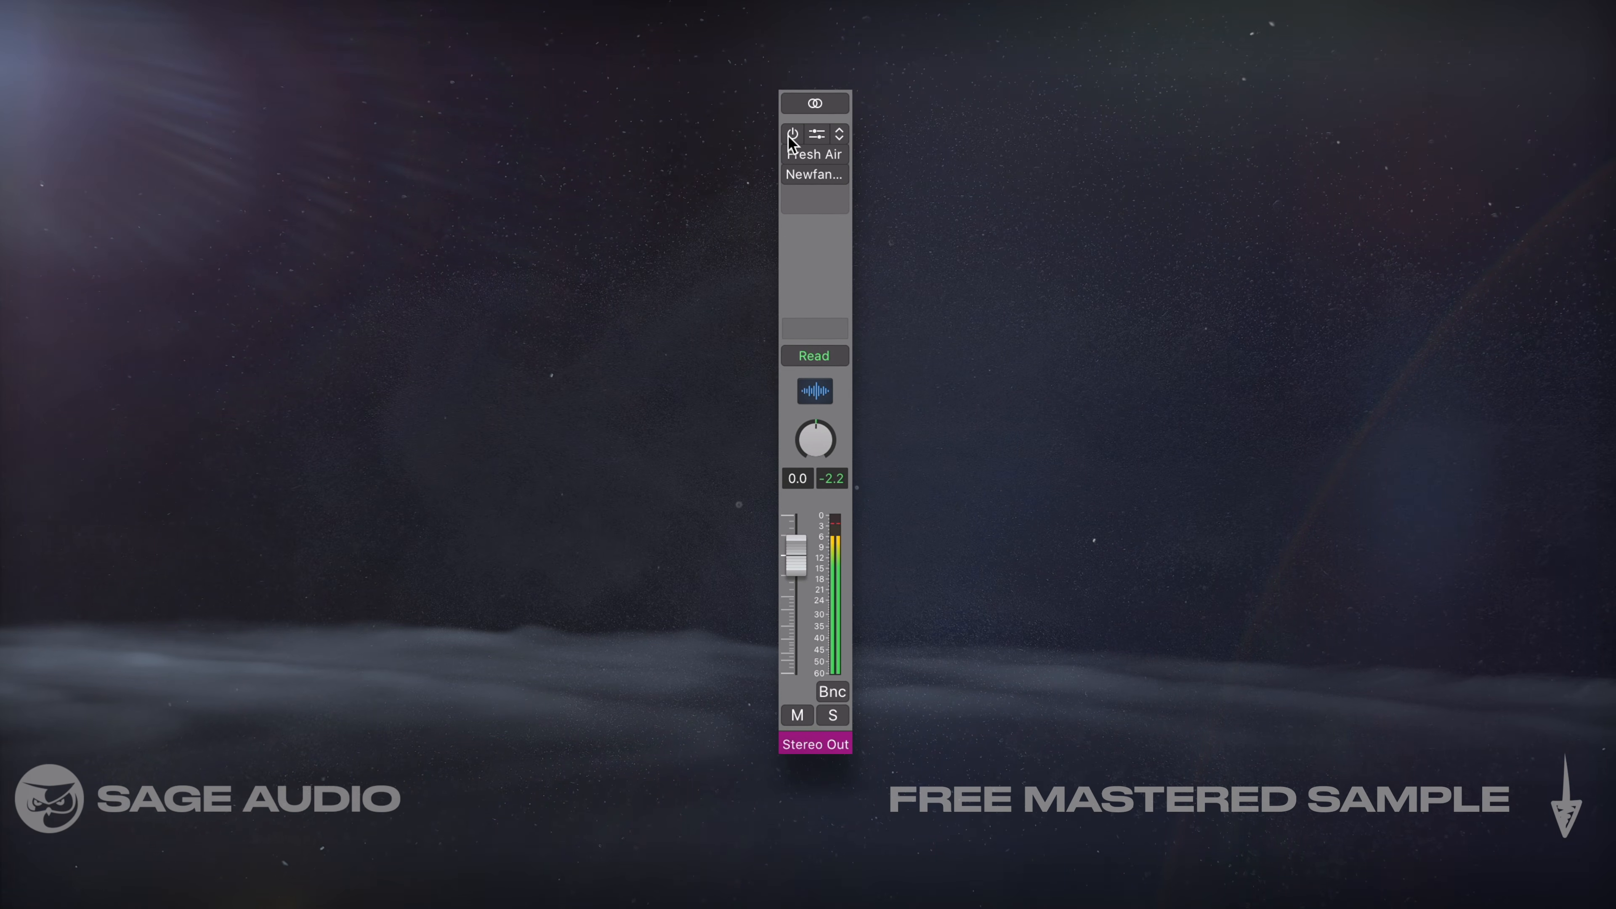
Re-enable the Presswerk, Fresh Air and Newfangled plugins on the Stereo Out channel.
click(791, 134)
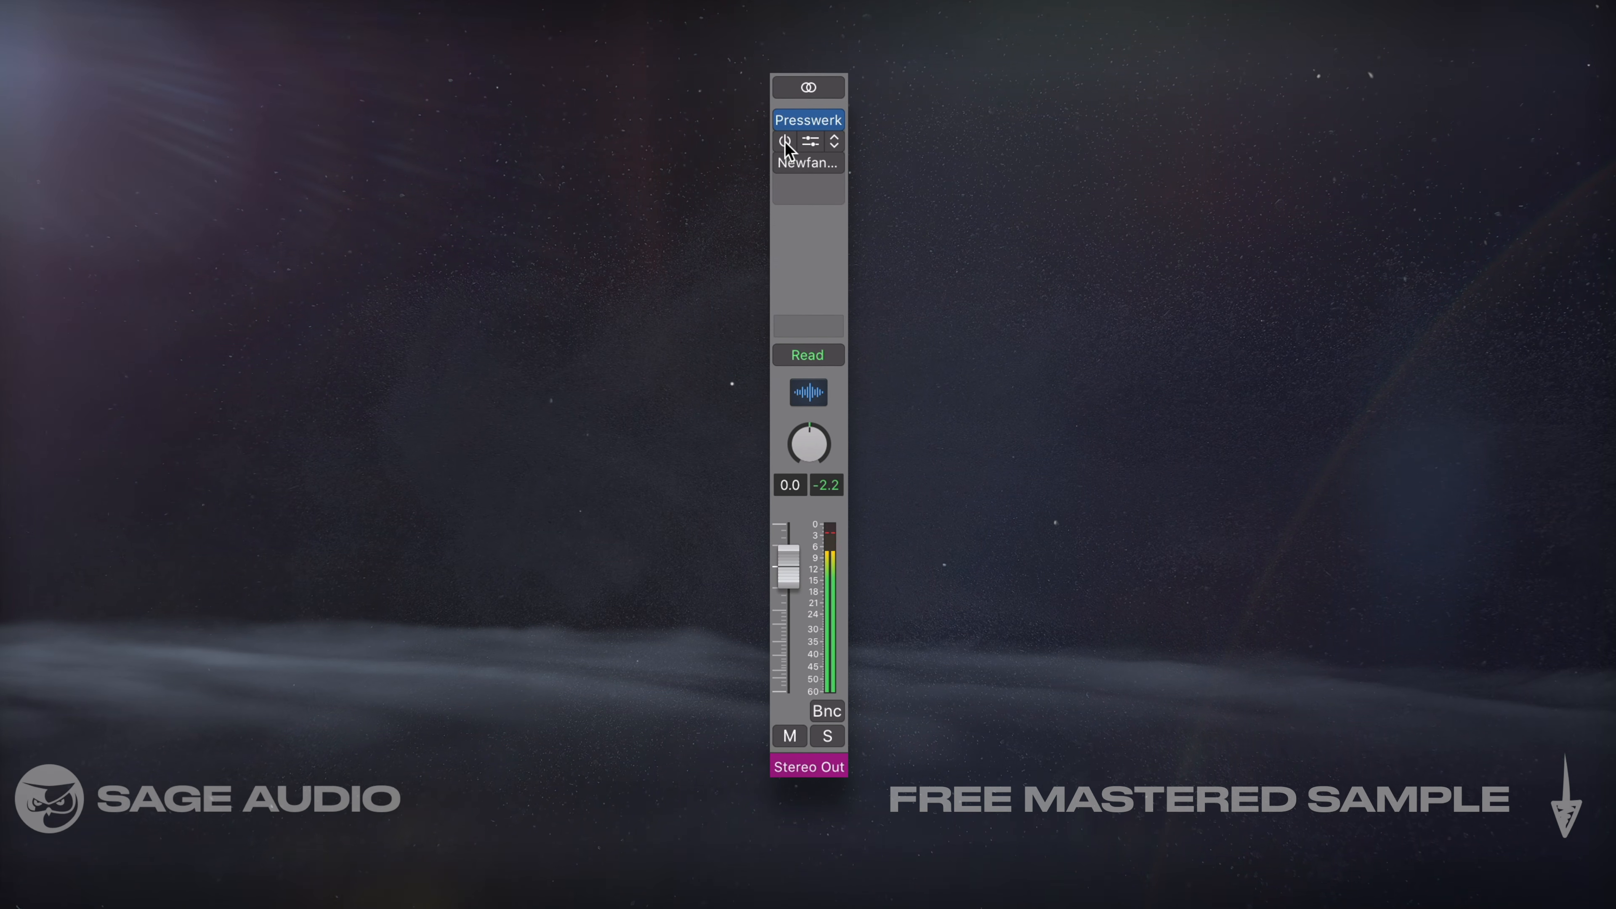
click(786, 142)
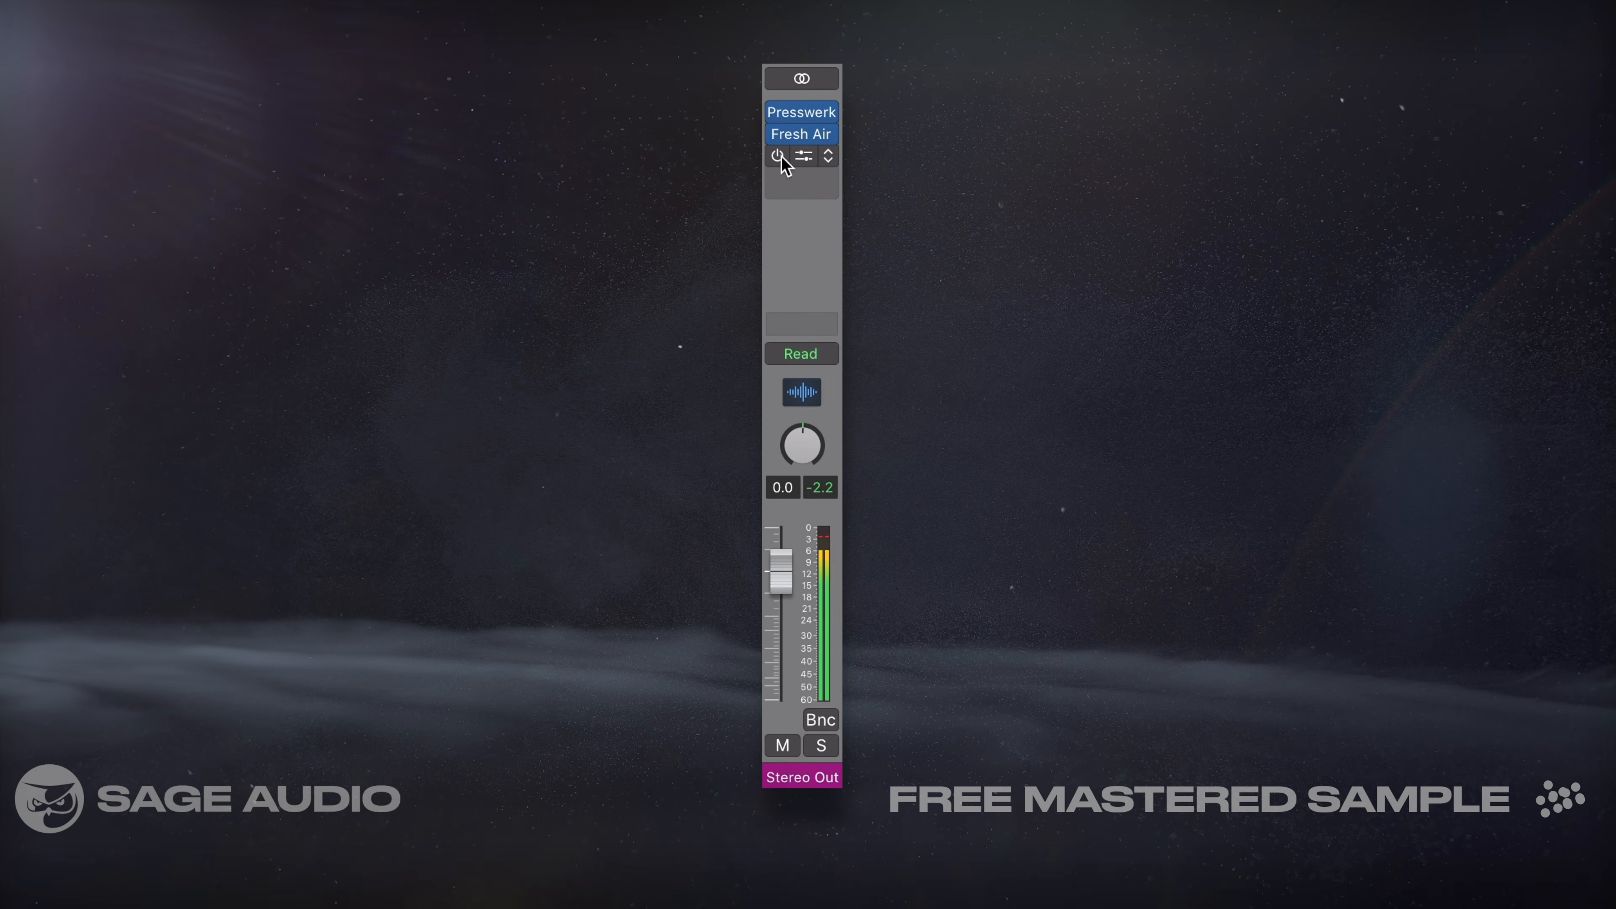
click(782, 158)
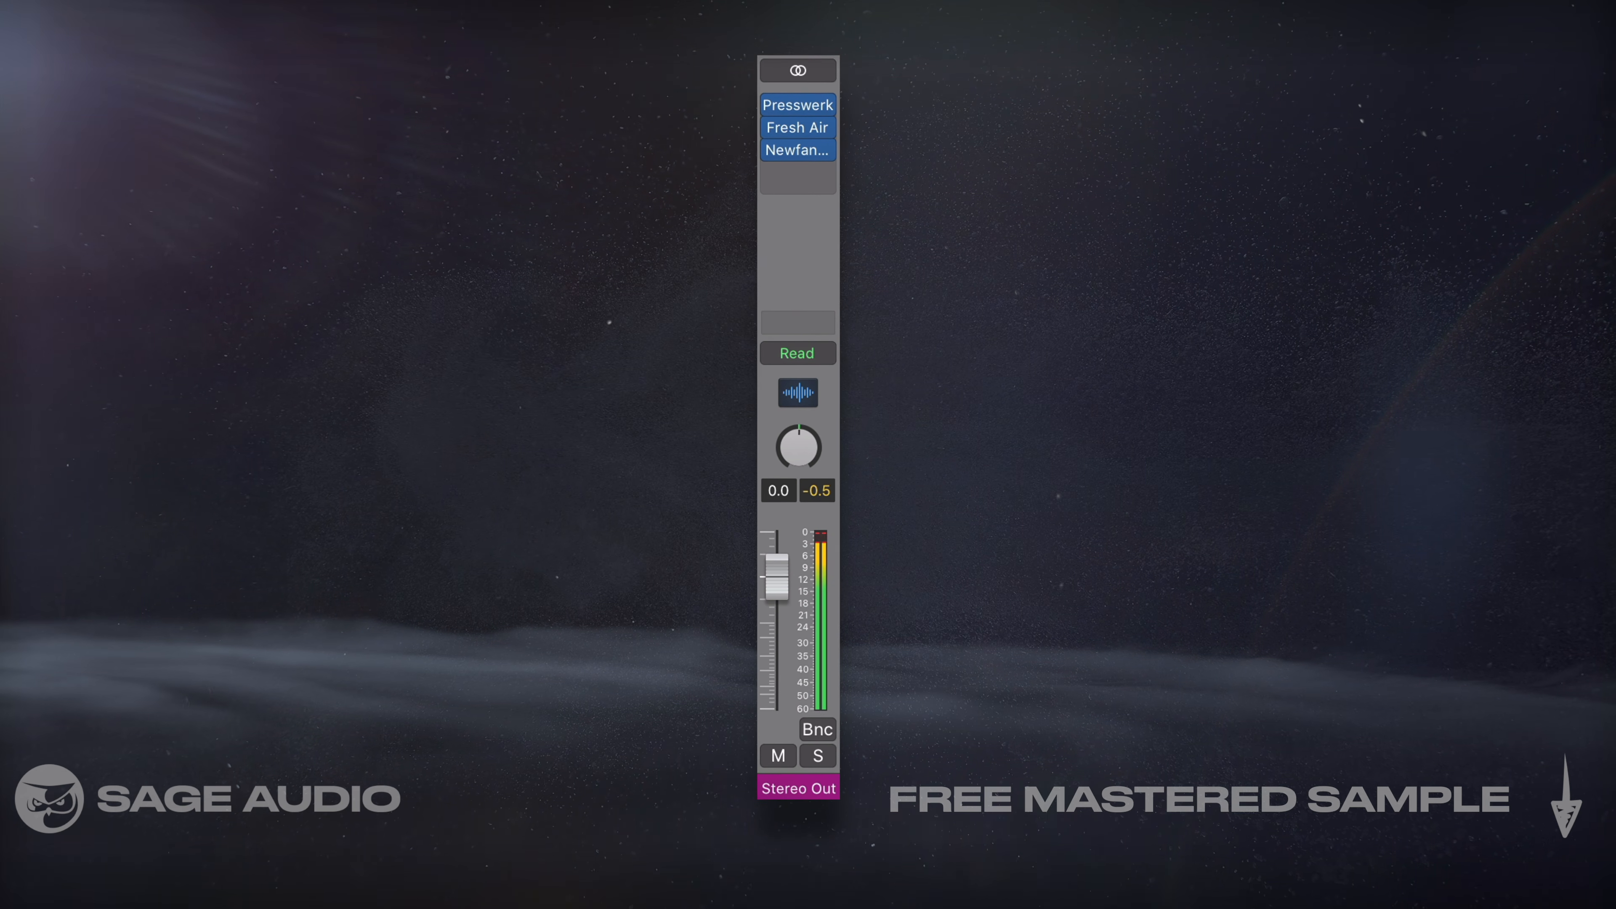